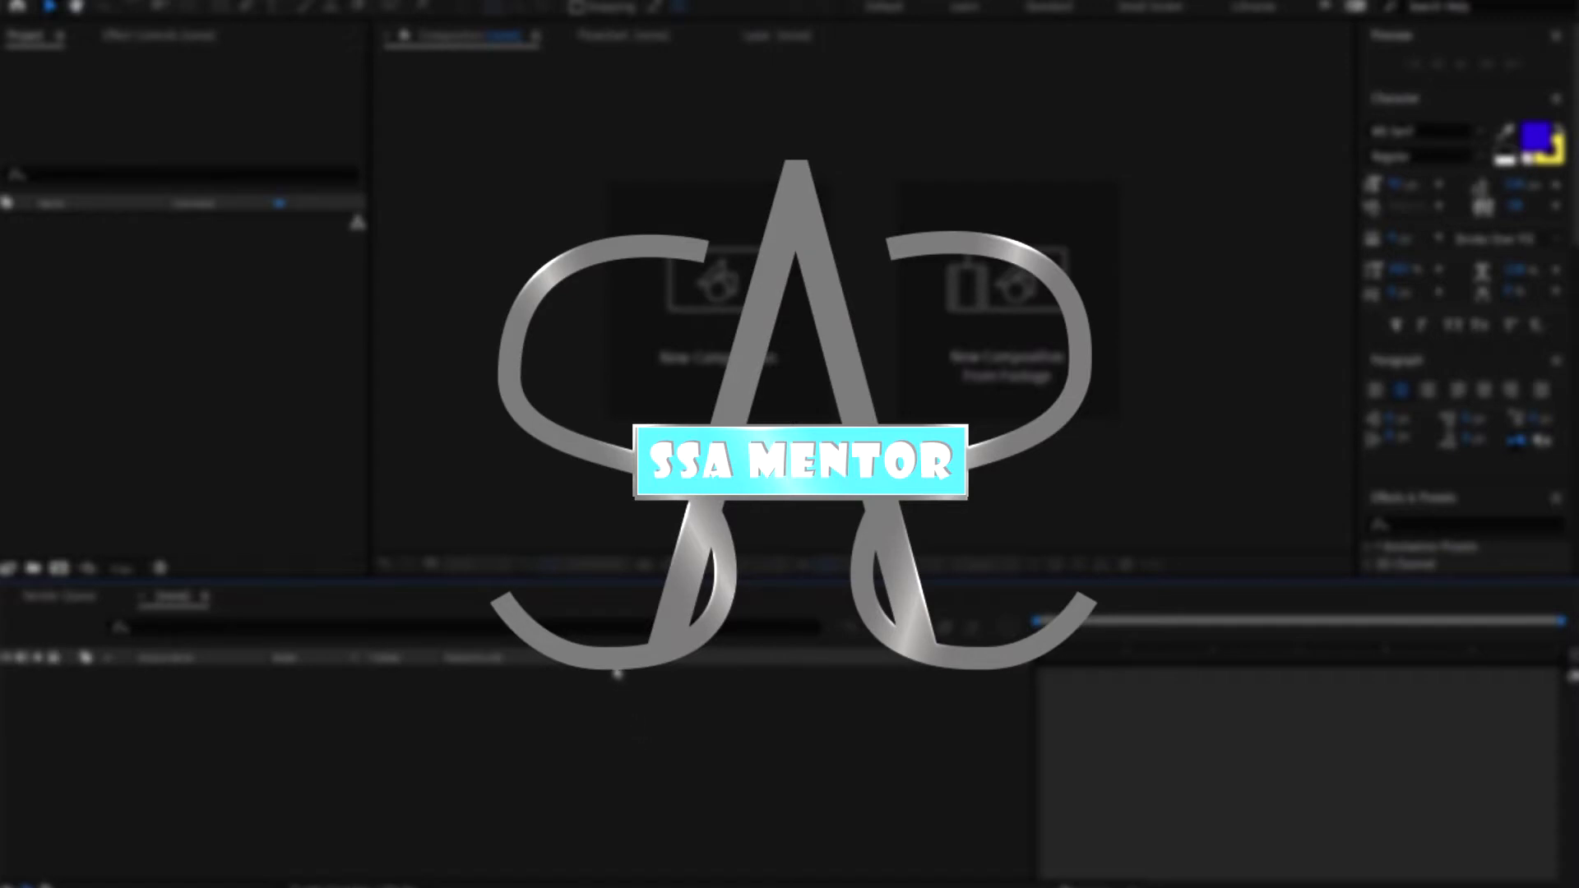
- Create a 1920 x 1080 composition at 30 fps and set its duration to 0:00:10:11
{"action": "left_click", "coordinate": [686, 366]}
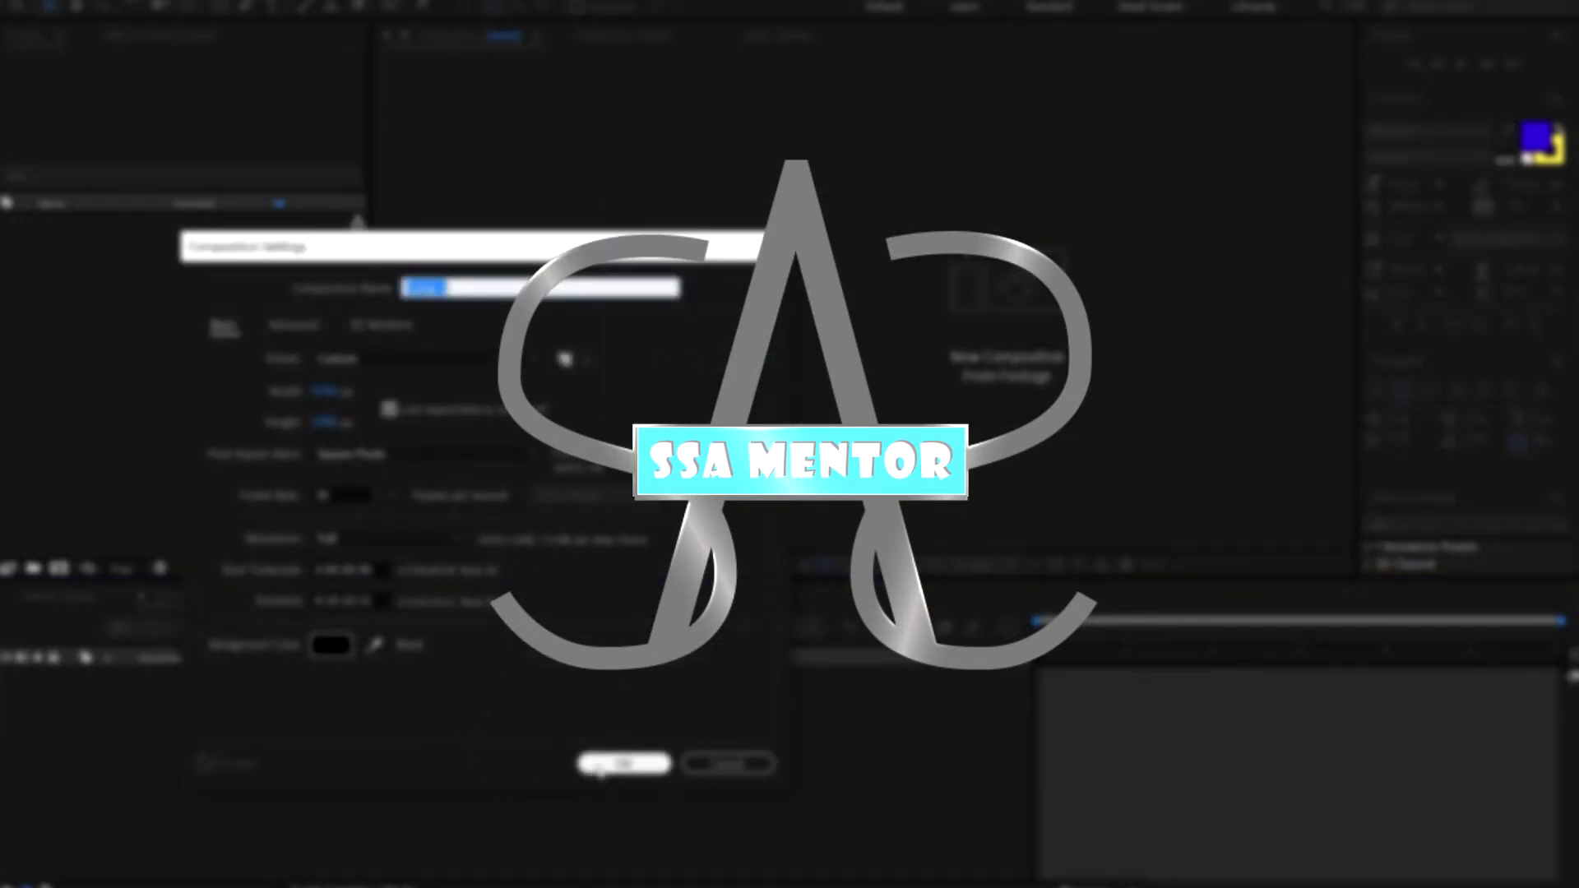
{"action": "left_click", "coordinate": [591, 765]}
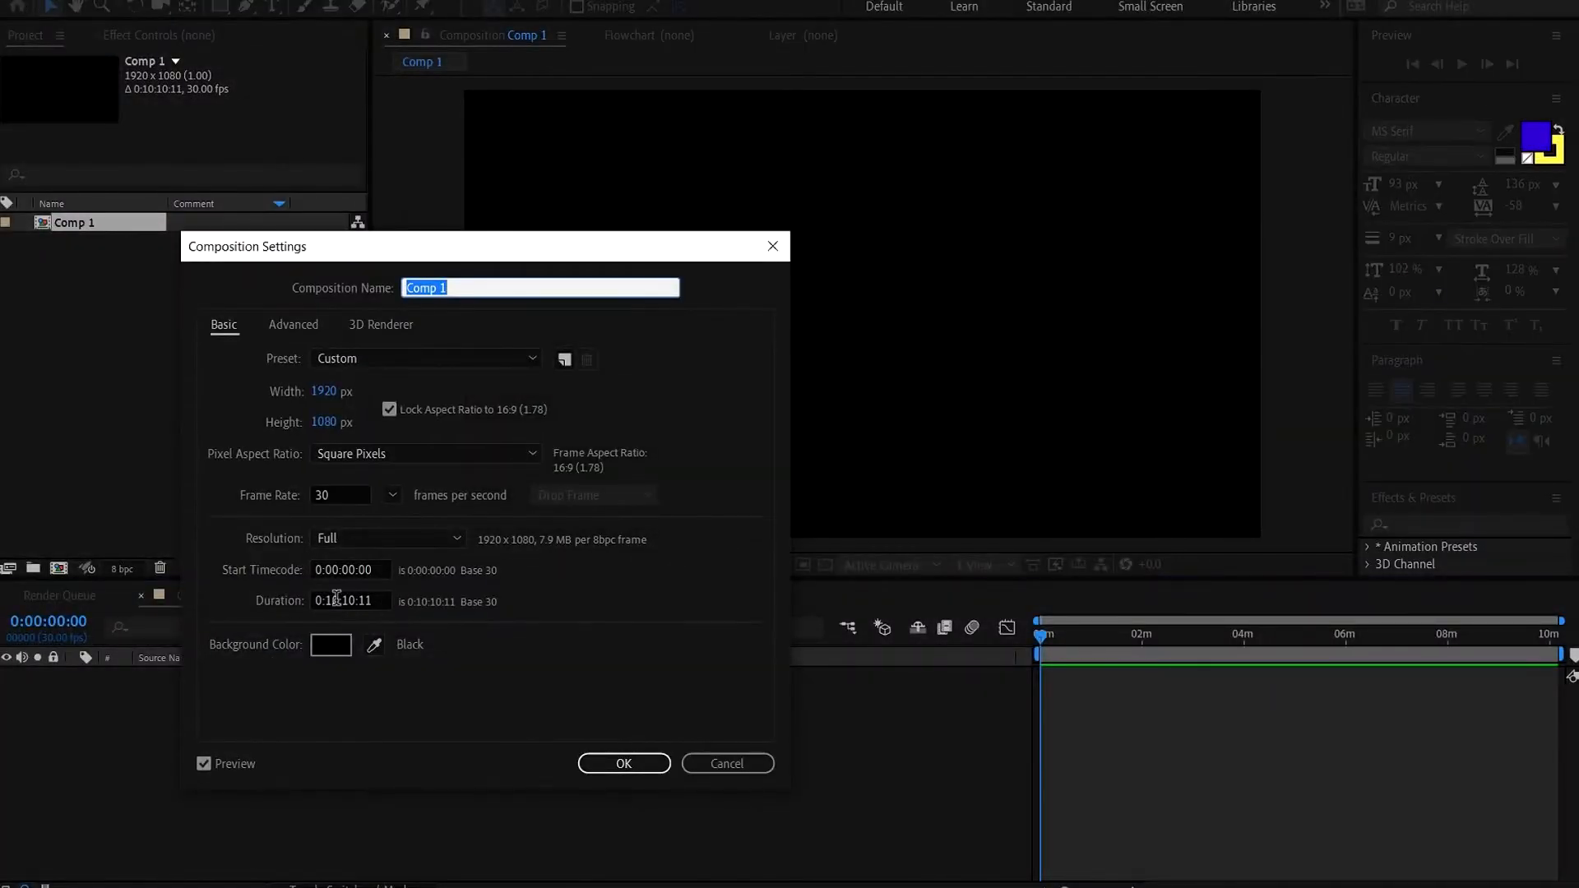
{"action": "left_click", "coordinate": [337, 600]}
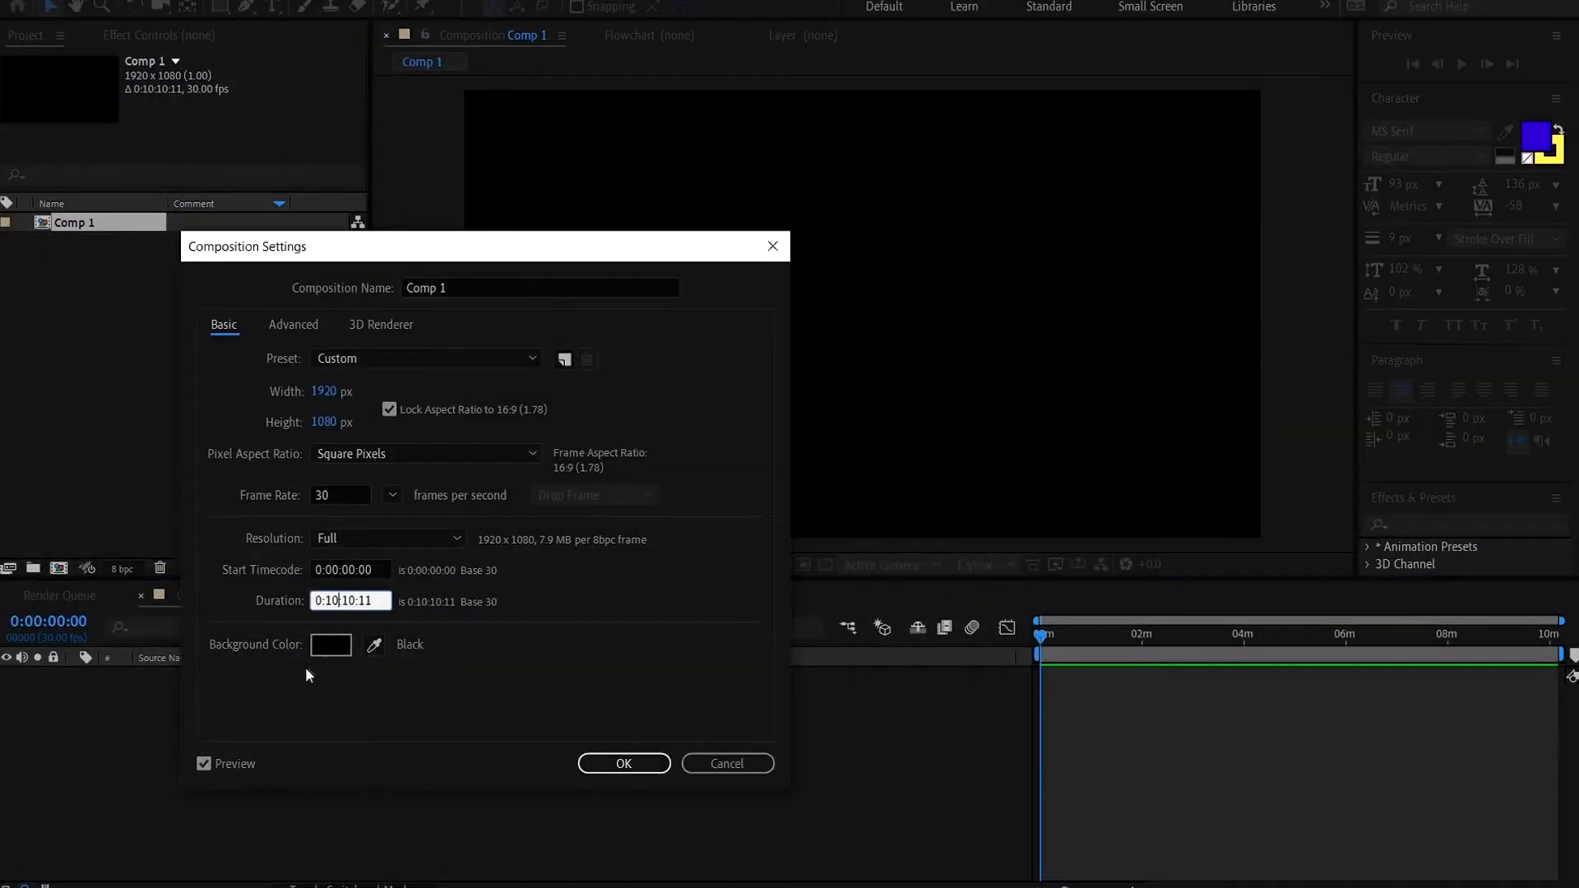
{"action": "key", "text": "BackSpace"}
{"action": "key", "text": "BackSpace"}
{"action": "type", "text": "00"}
{"action": "left_click", "coordinate": [644, 765]}
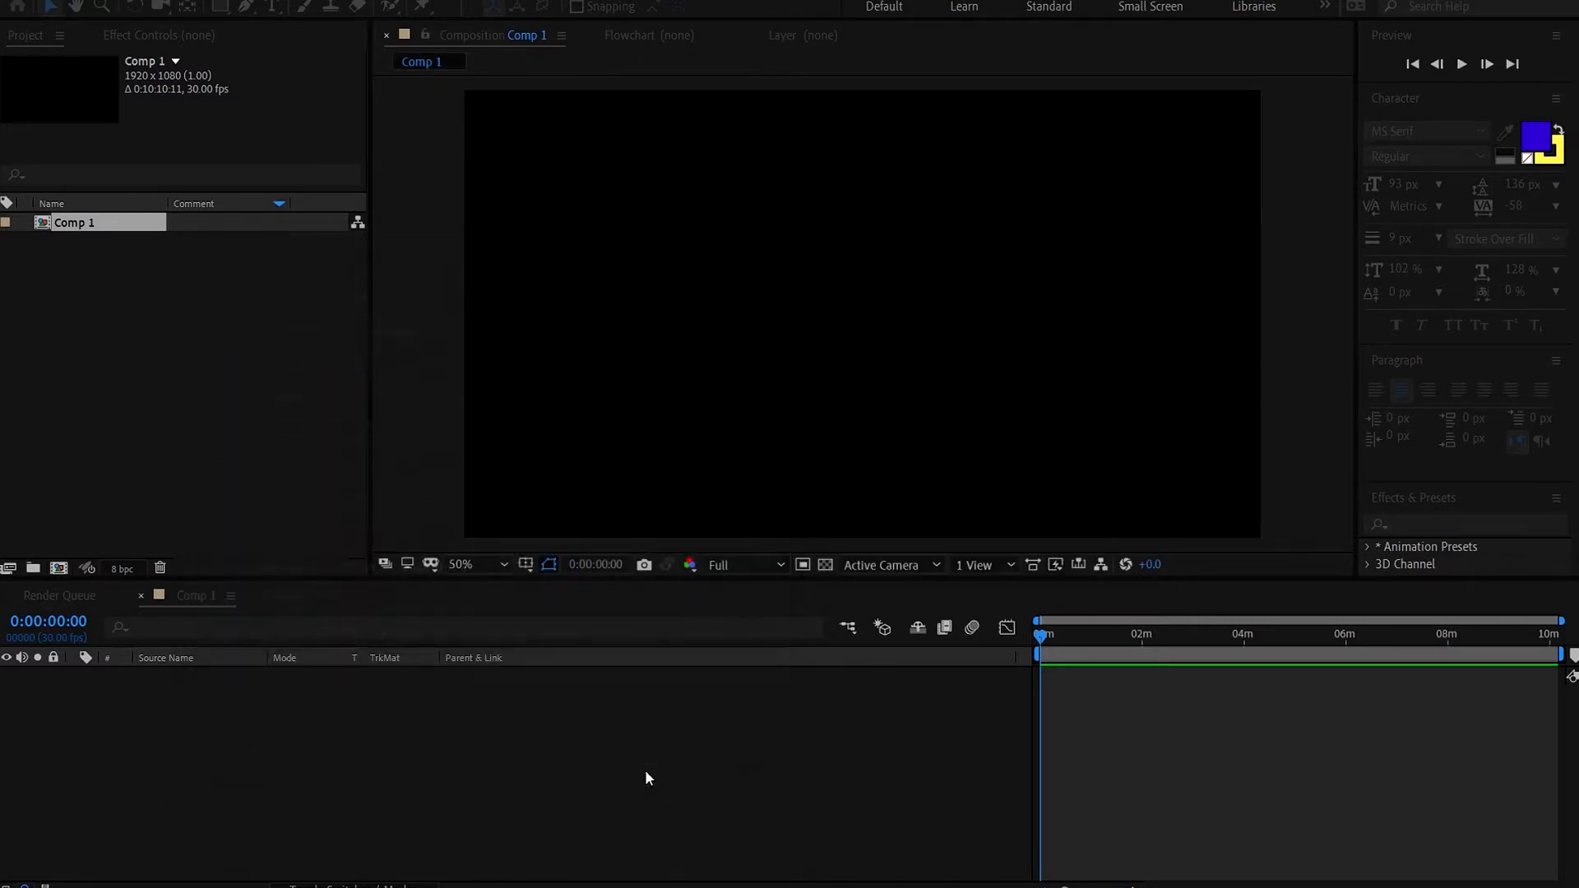
- Add a text layer reading "UNITED COOPERATE" and move it to the horizontal middle of the frame
{"action": "left_click", "coordinate": [272, 6]}
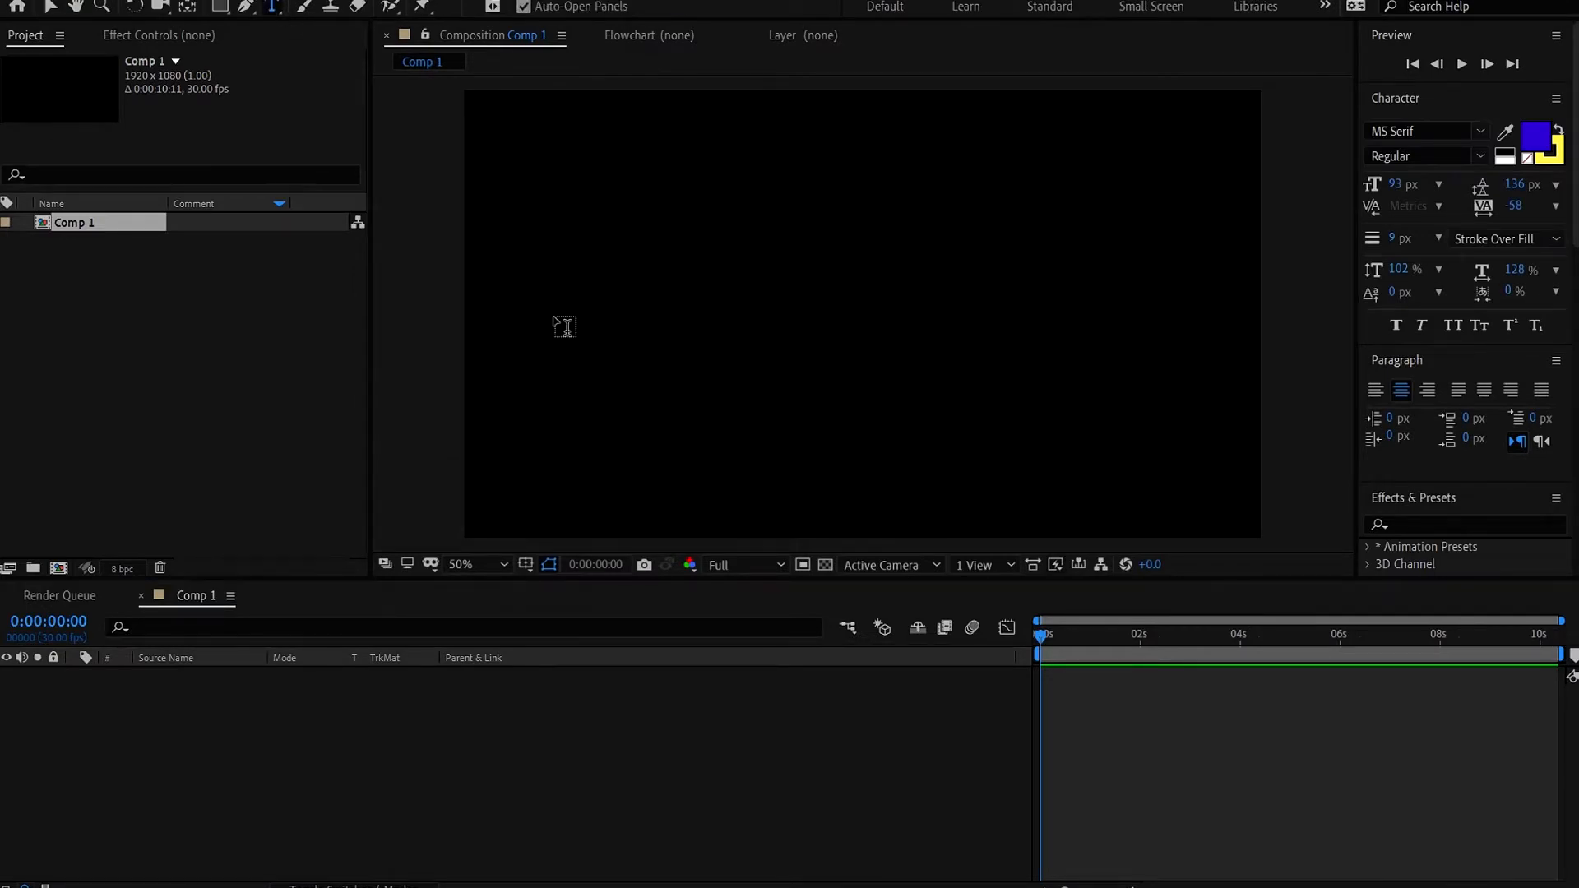
{"action": "left_click", "coordinate": [633, 380]}
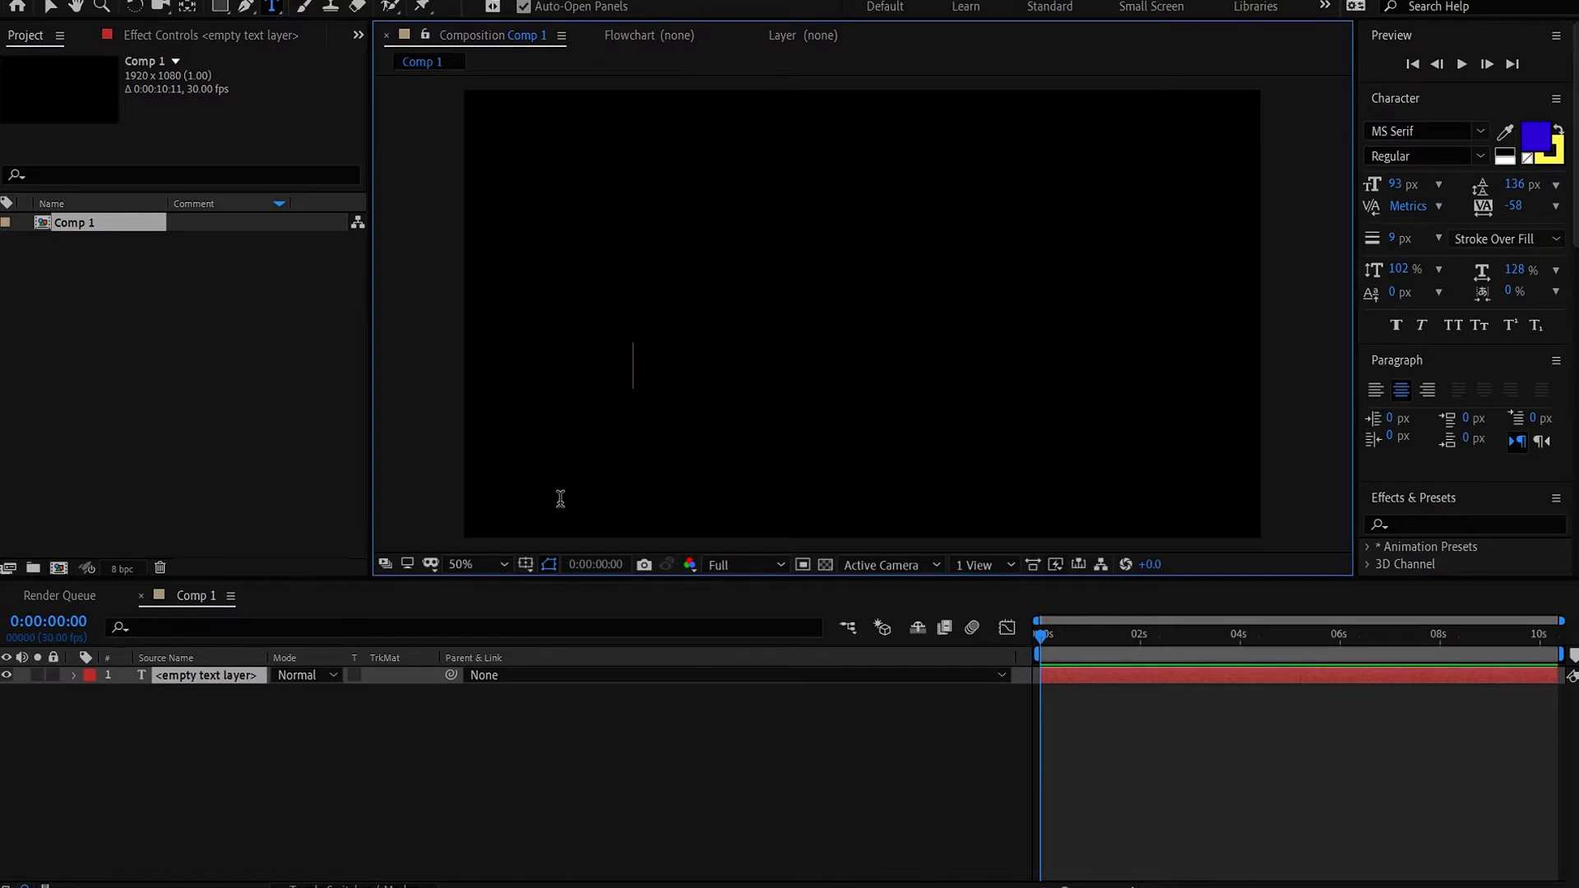
{"action": "type", "text": "UNITED"}
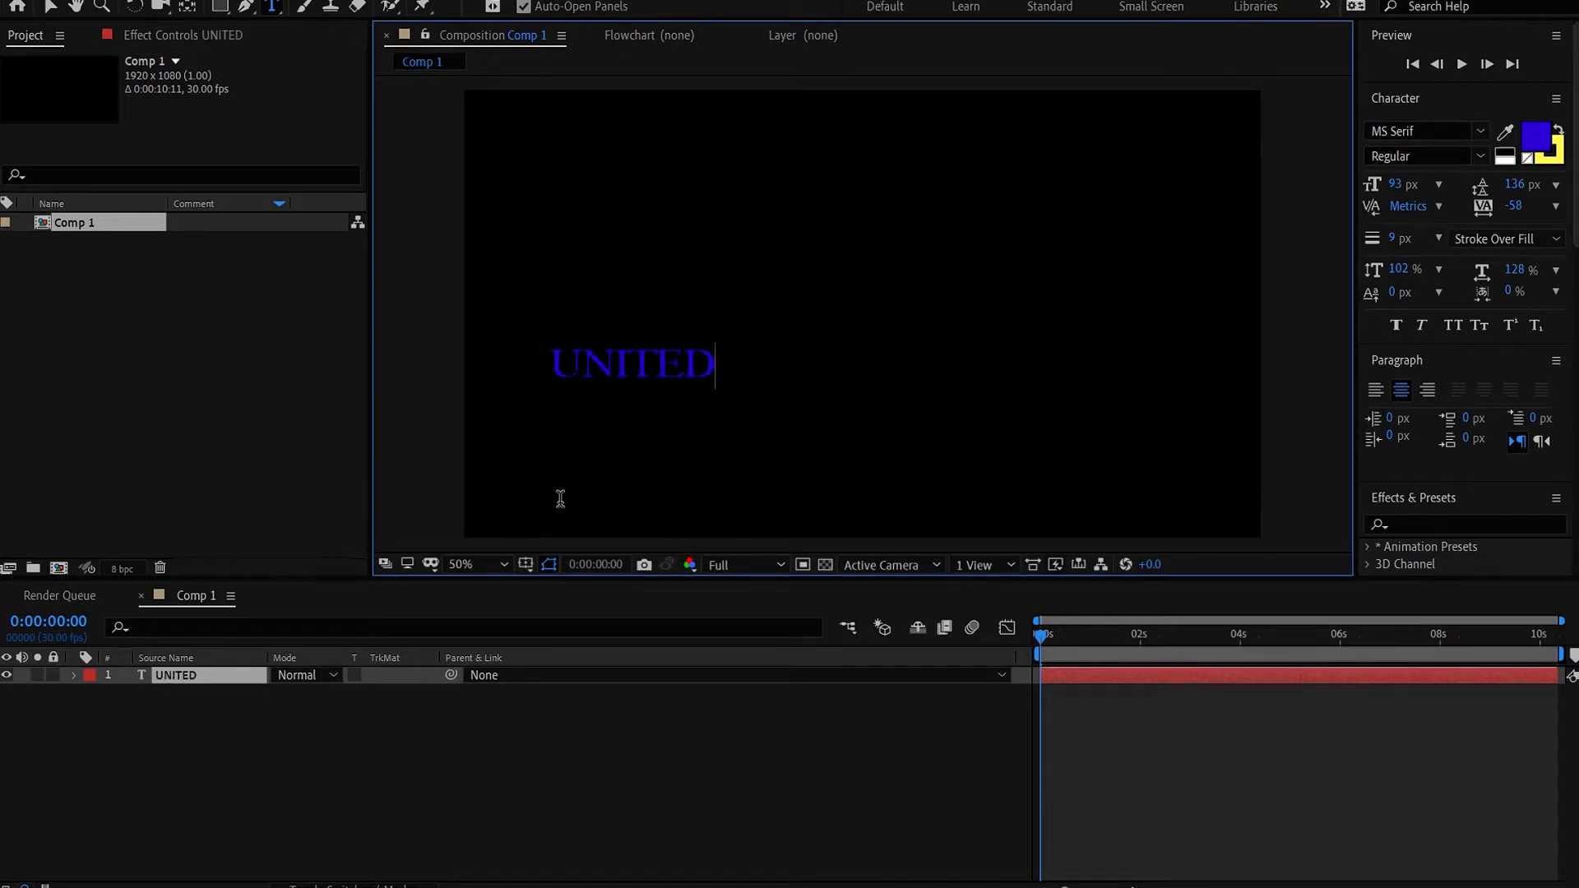
{"action": "type", "text": " COOPER"}
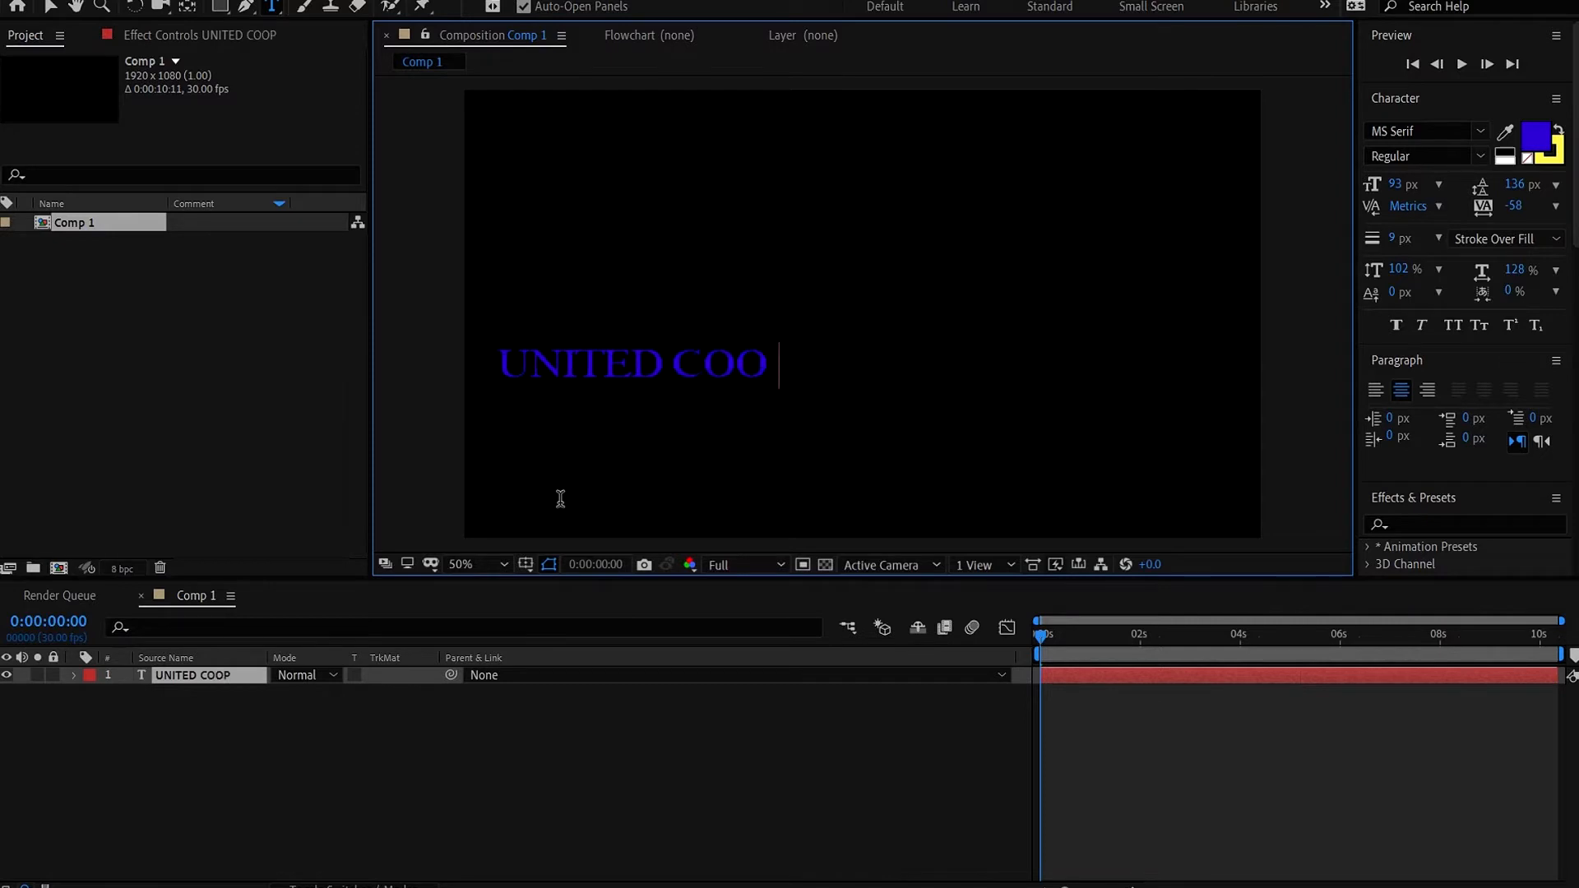
{"action": "type", "text": "ATE"}
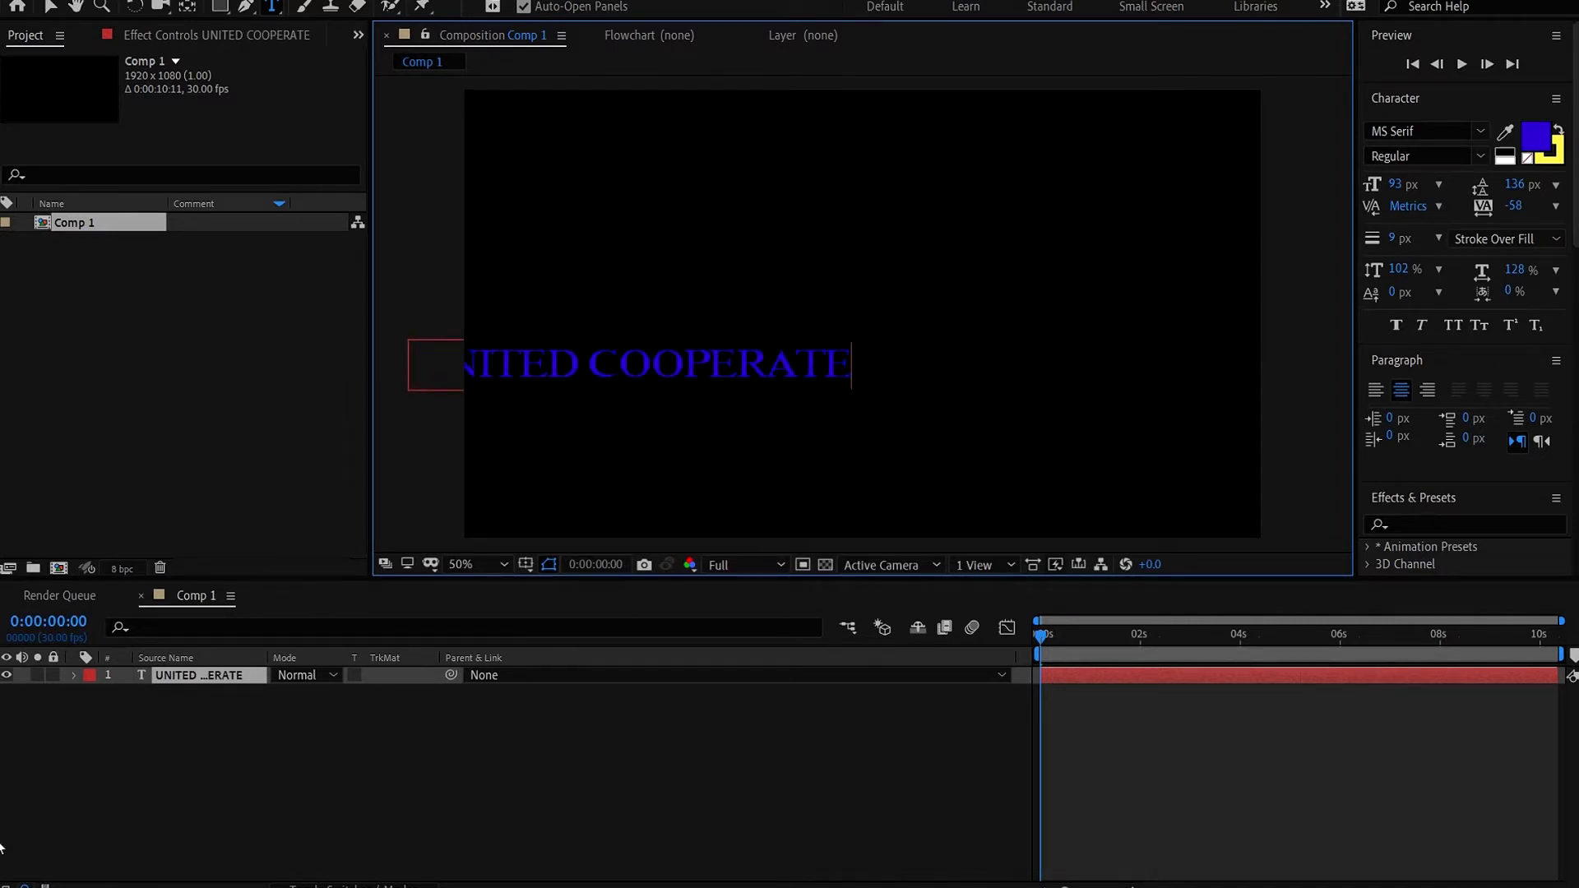
{"action": "left_click", "coordinate": [253, 680]}
{"action": "key", "text": "v"}
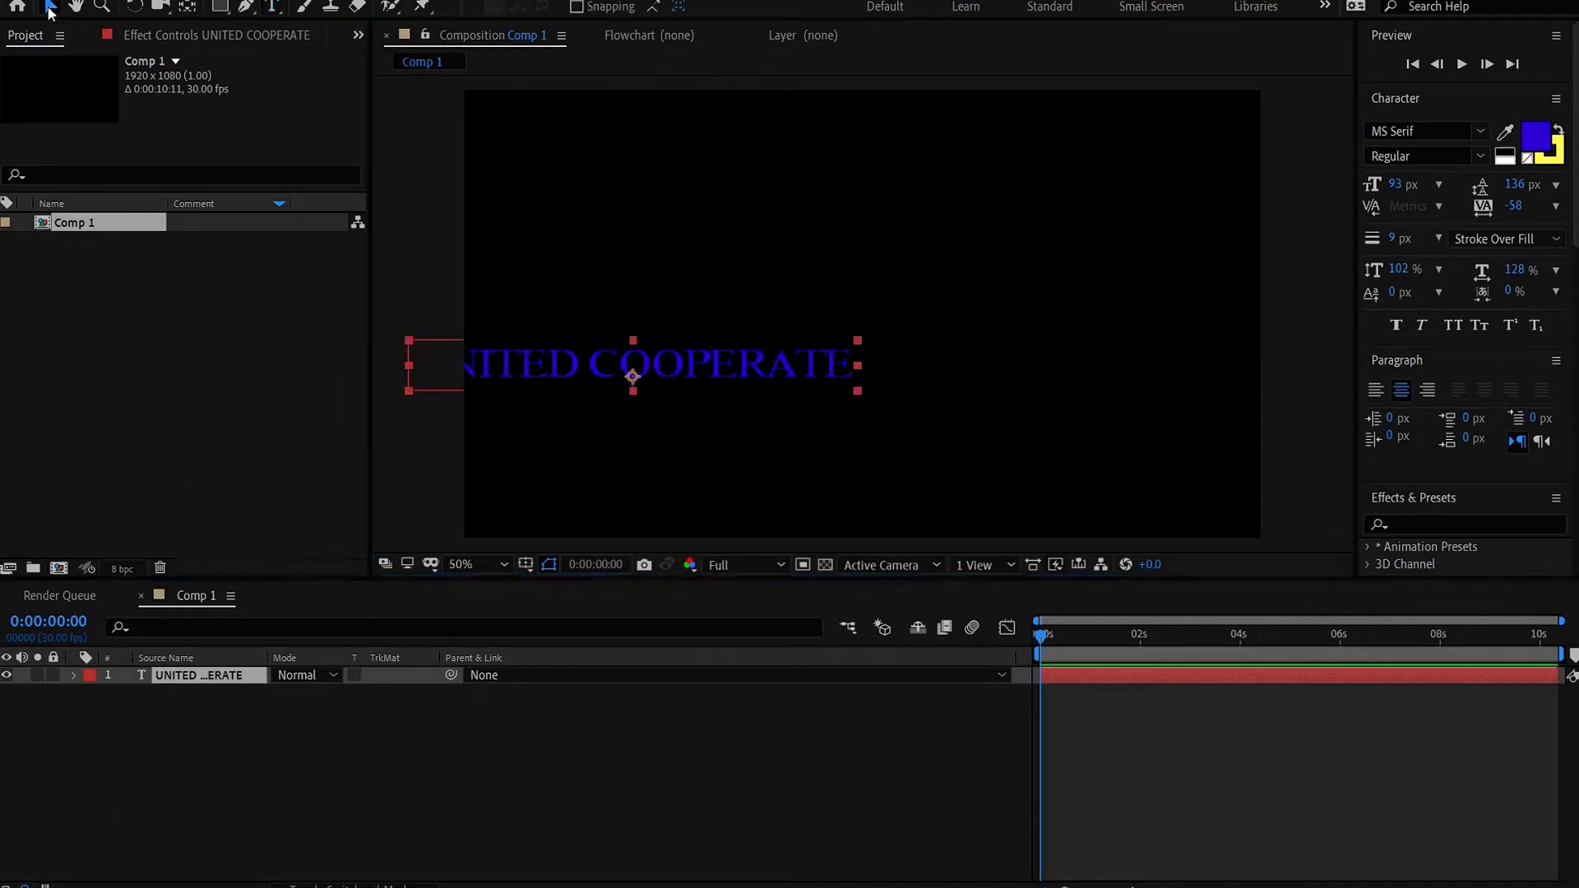
{"action": "left_click_drag", "start_coordinate": [703, 364], "coordinate": [911, 378]}
- Set the text's font to Microsoft Tai Le and reduce its stroke width to 1 px
{"action": "left_click", "coordinate": [1481, 131]}
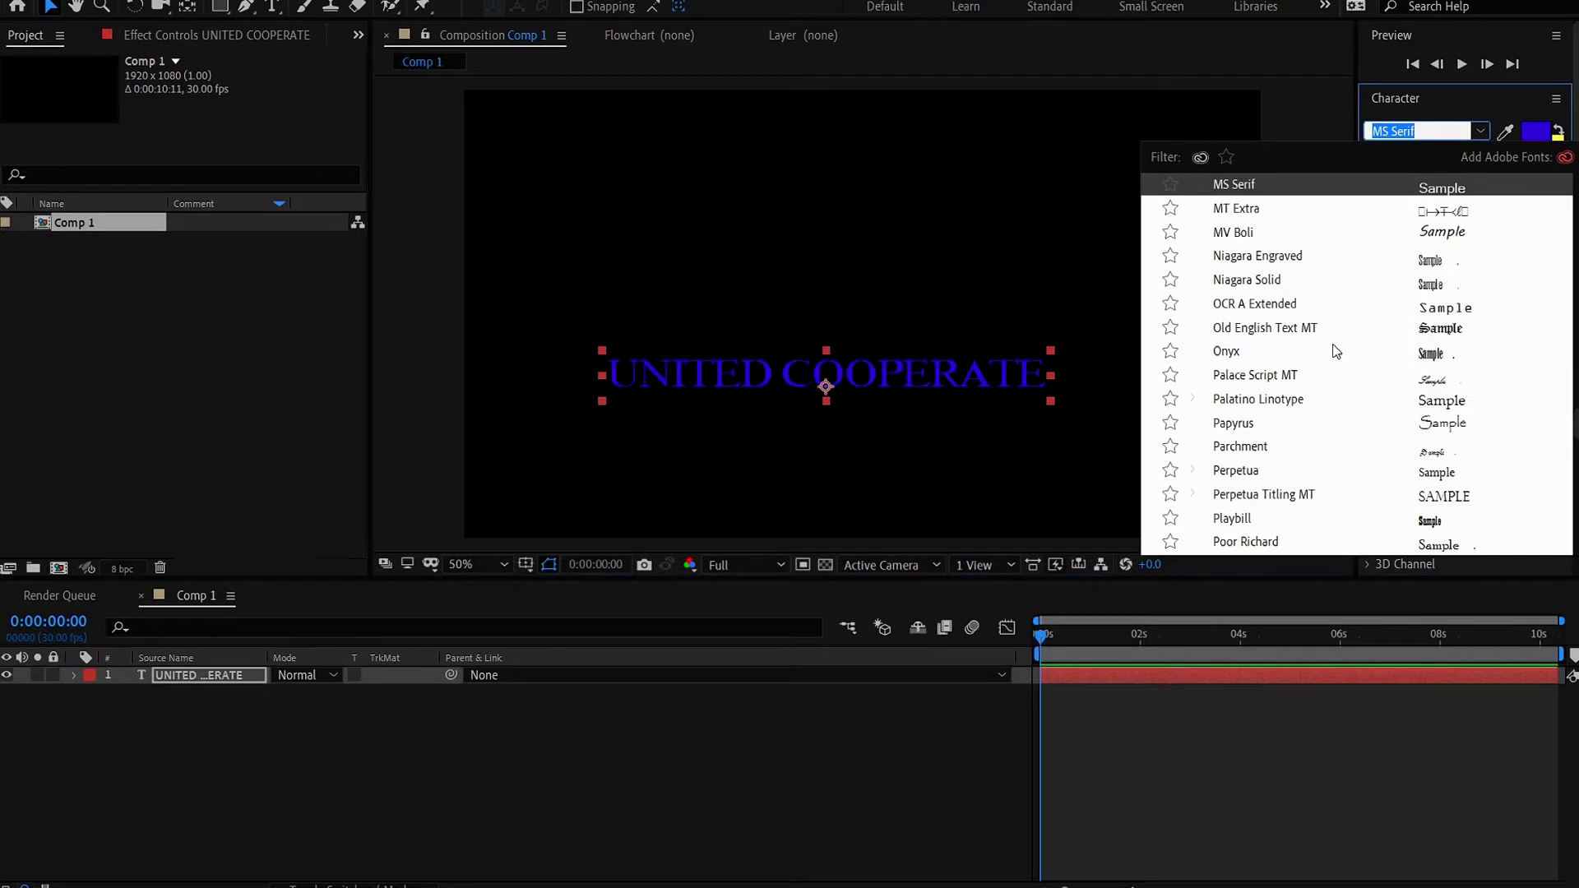
{"action": "scroll", "coordinate": [1334, 352], "scroll_direction": "up", "scroll_amount": 5}
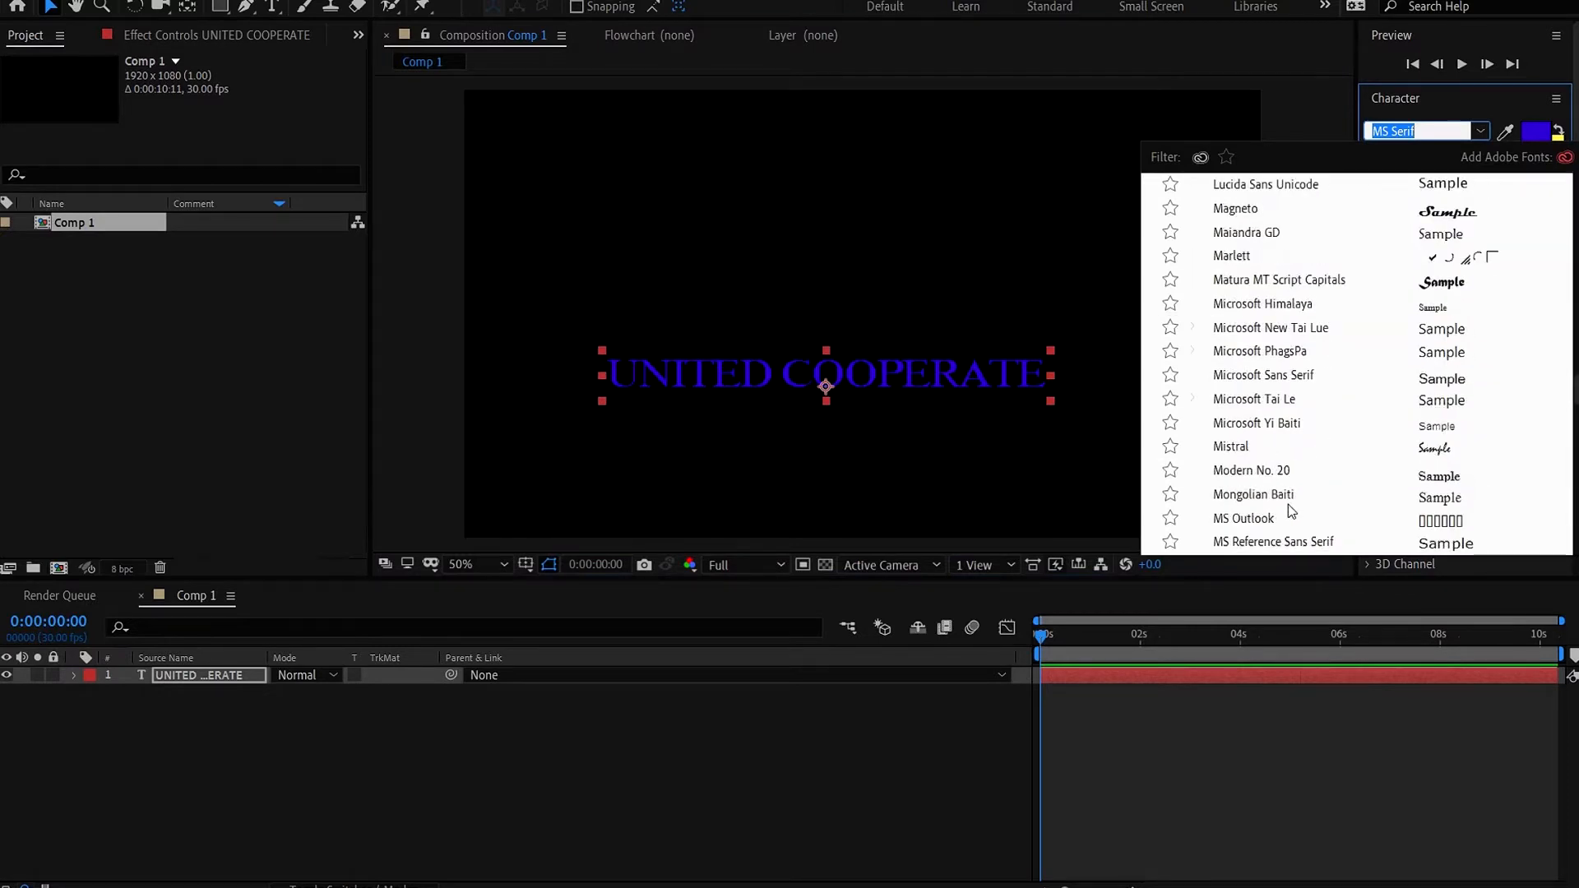
{"action": "left_click", "coordinate": [1266, 401]}
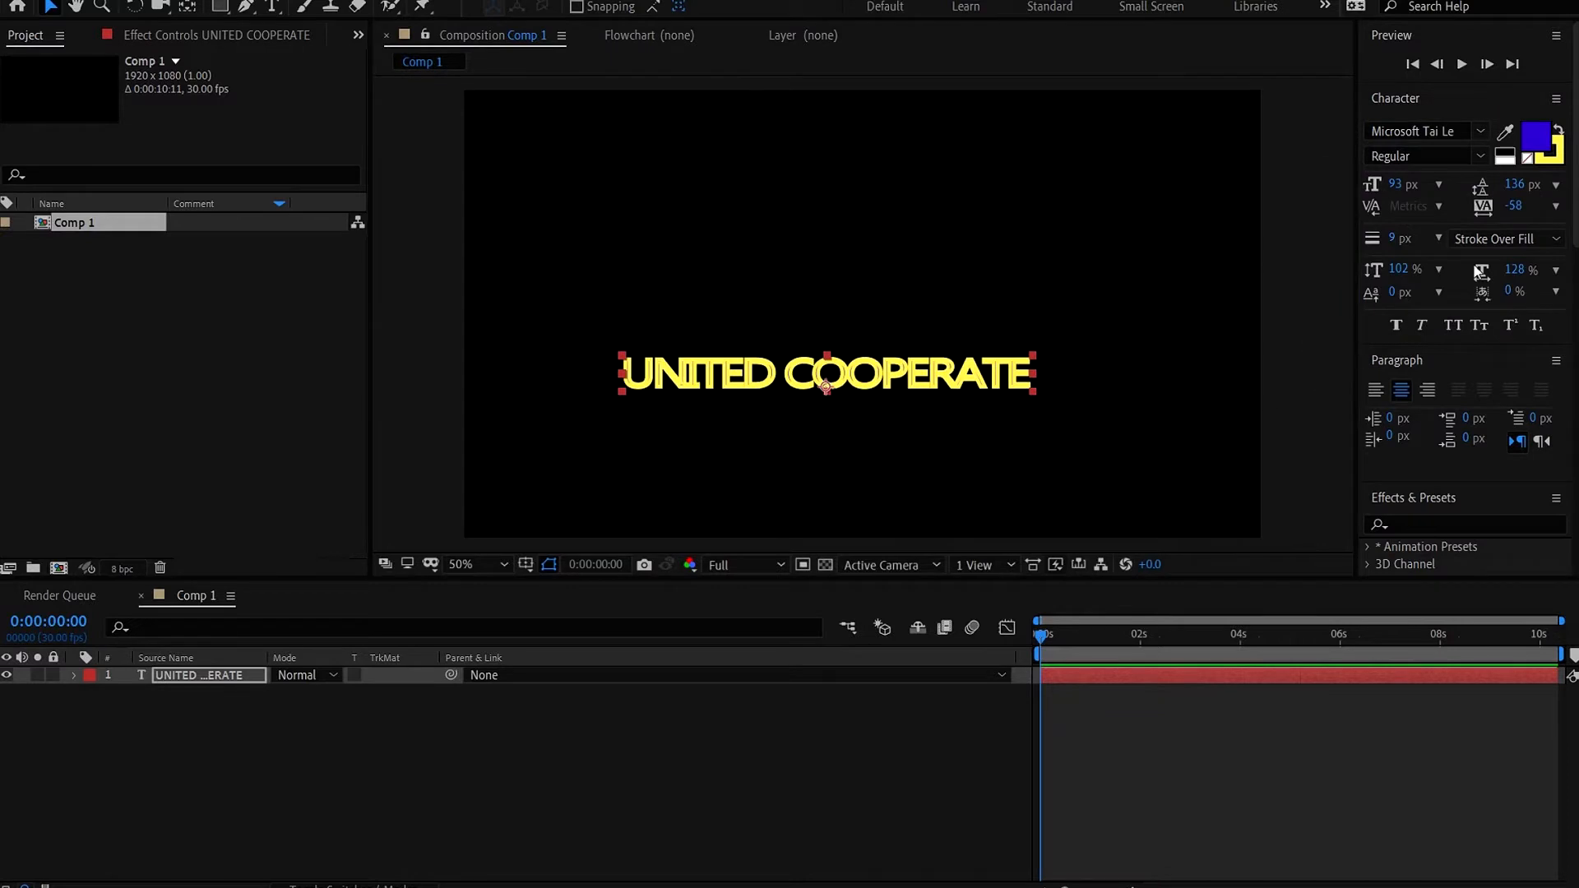
{"action": "left_click_drag", "start_coordinate": [1396, 238], "coordinate": [1385, 239]}
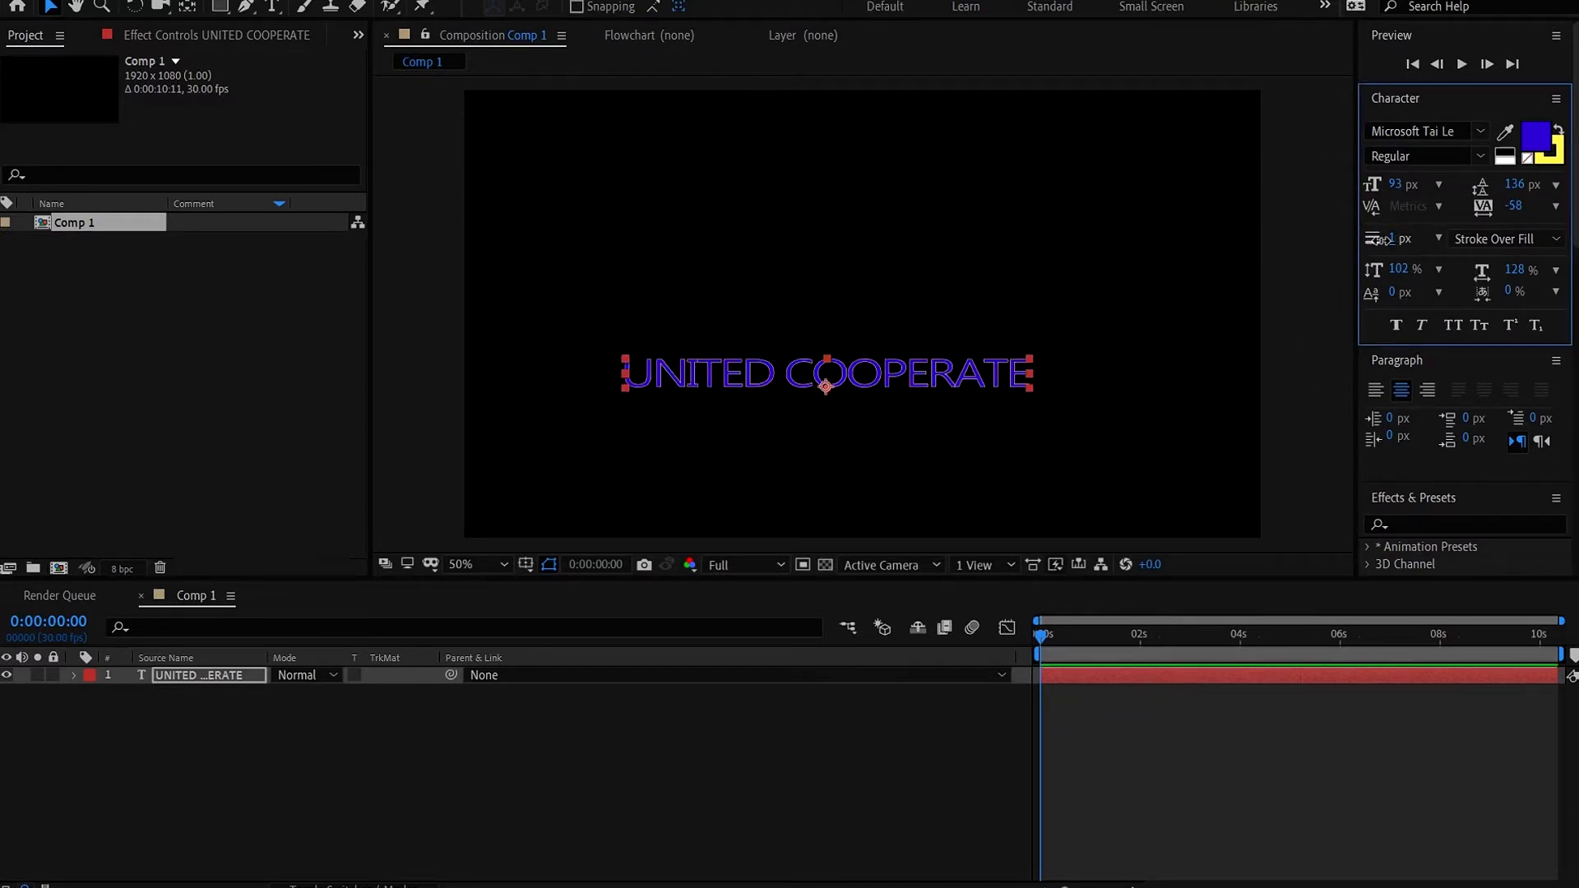
{"action": "left_click", "coordinate": [407, 744]}
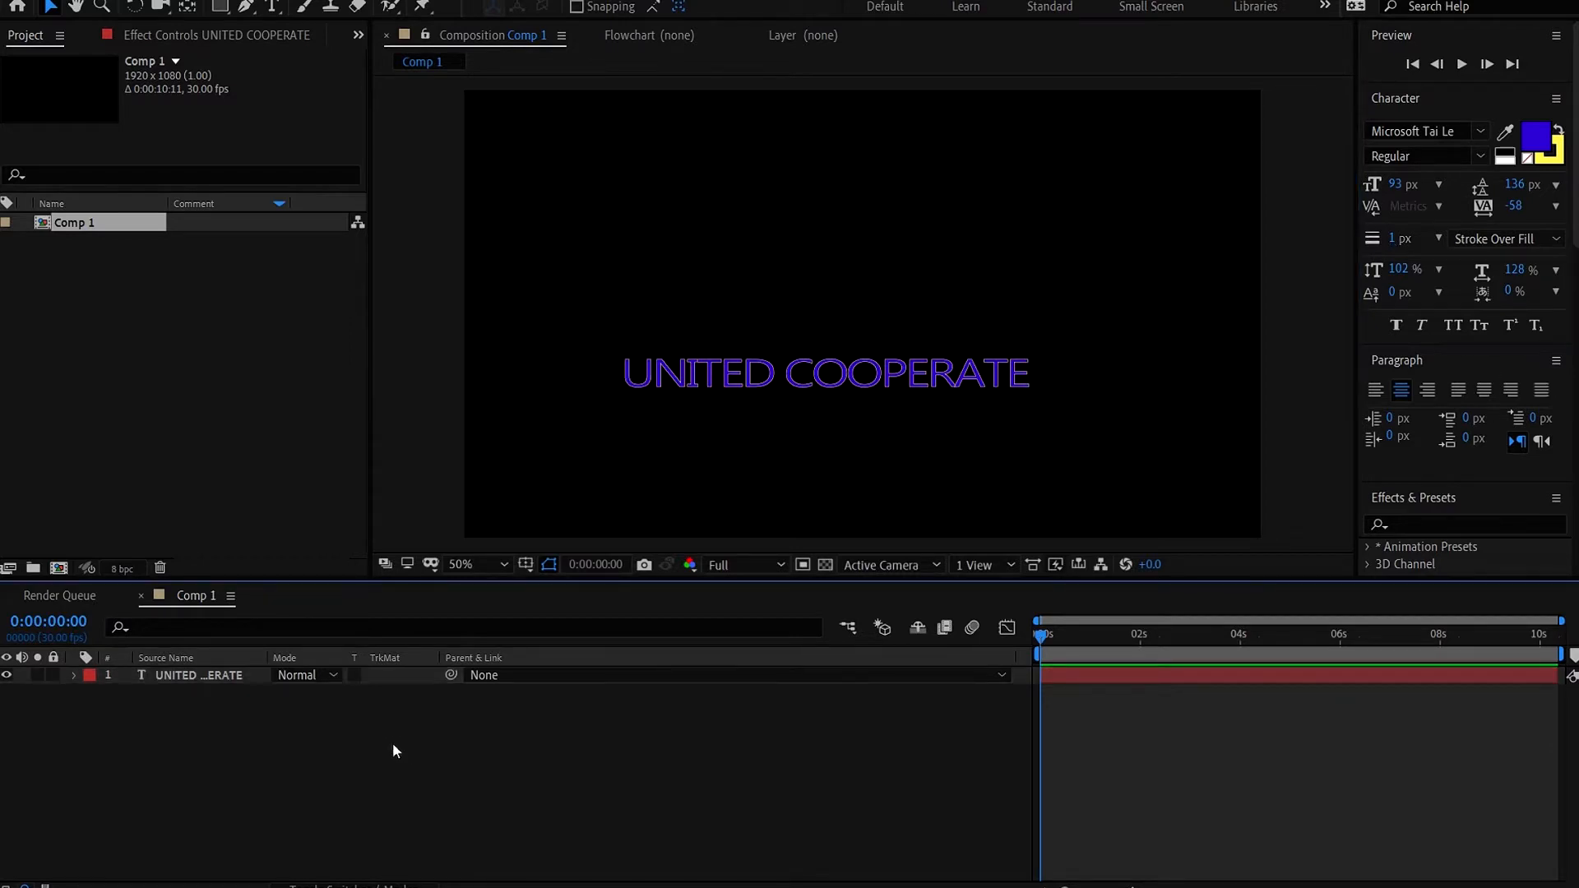
- Expand the text layer's Text properties and enable Per-character 3D
{"action": "left_click", "coordinate": [244, 680]}
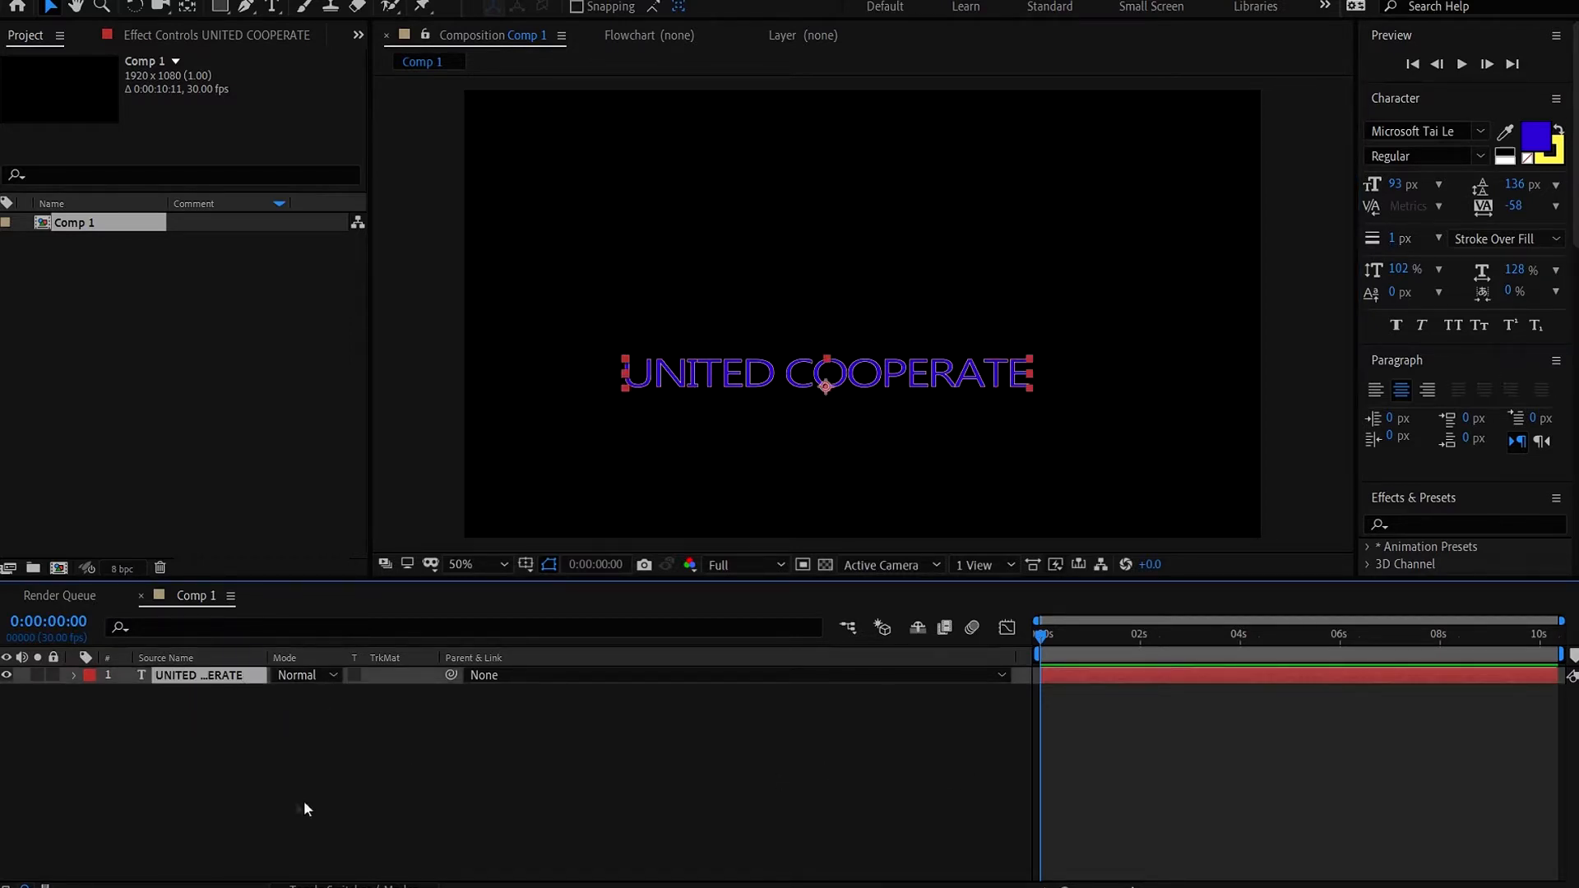
{"action": "left_click", "coordinate": [72, 676]}
{"action": "left_click", "coordinate": [92, 694]}
{"action": "left_click", "coordinate": [428, 694]}
{"action": "left_click", "coordinate": [566, 328]}
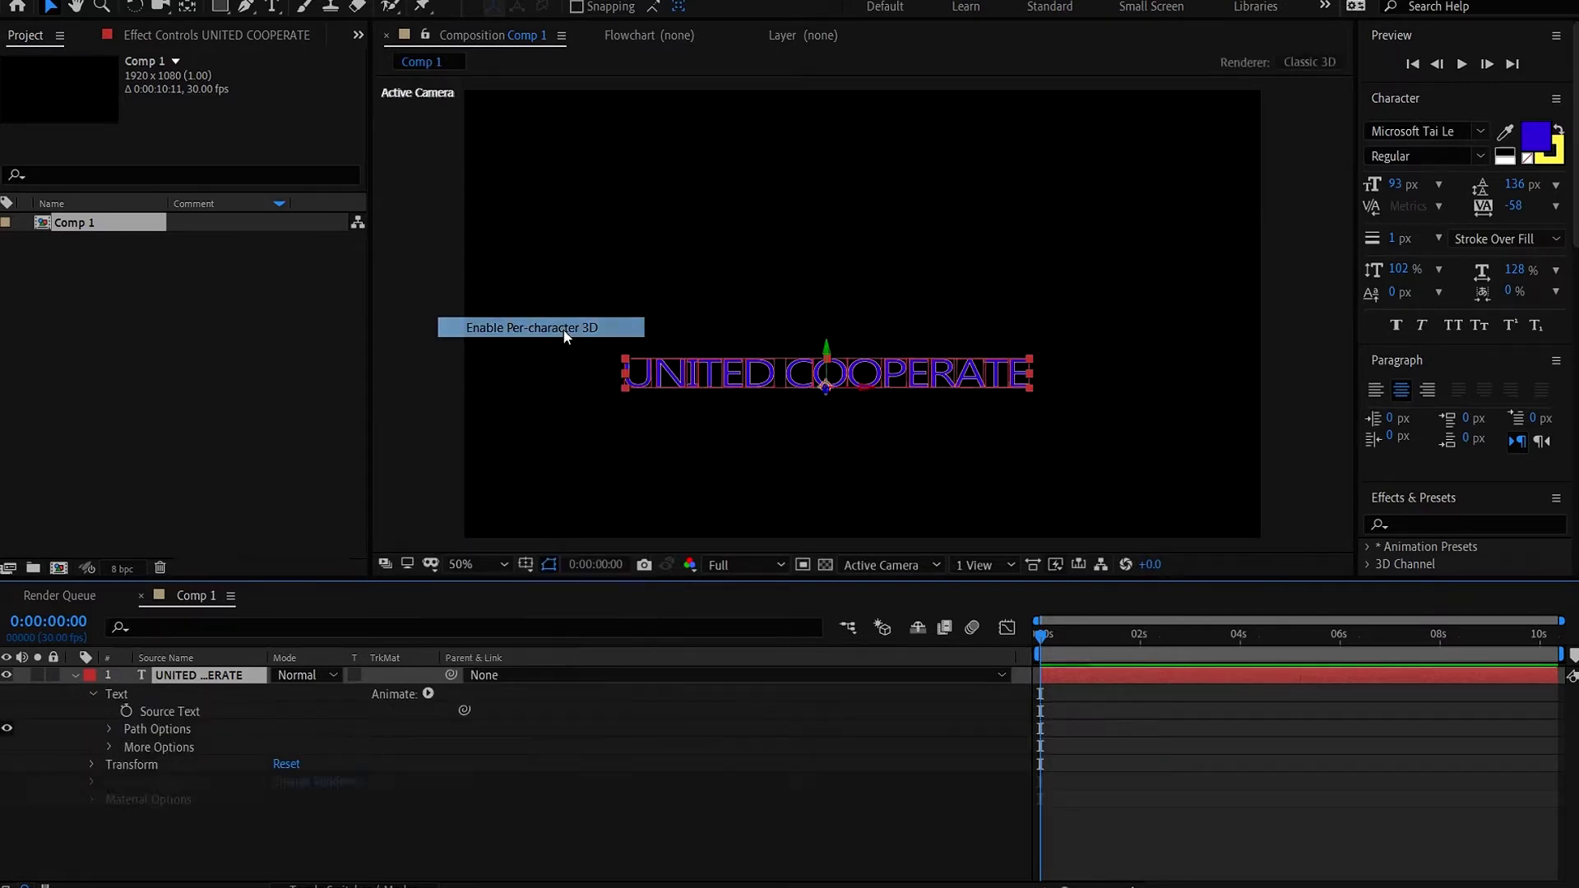
- Add a Position animator to the text and set its Position to 0, 143, 0
{"action": "left_click", "coordinate": [428, 694]}
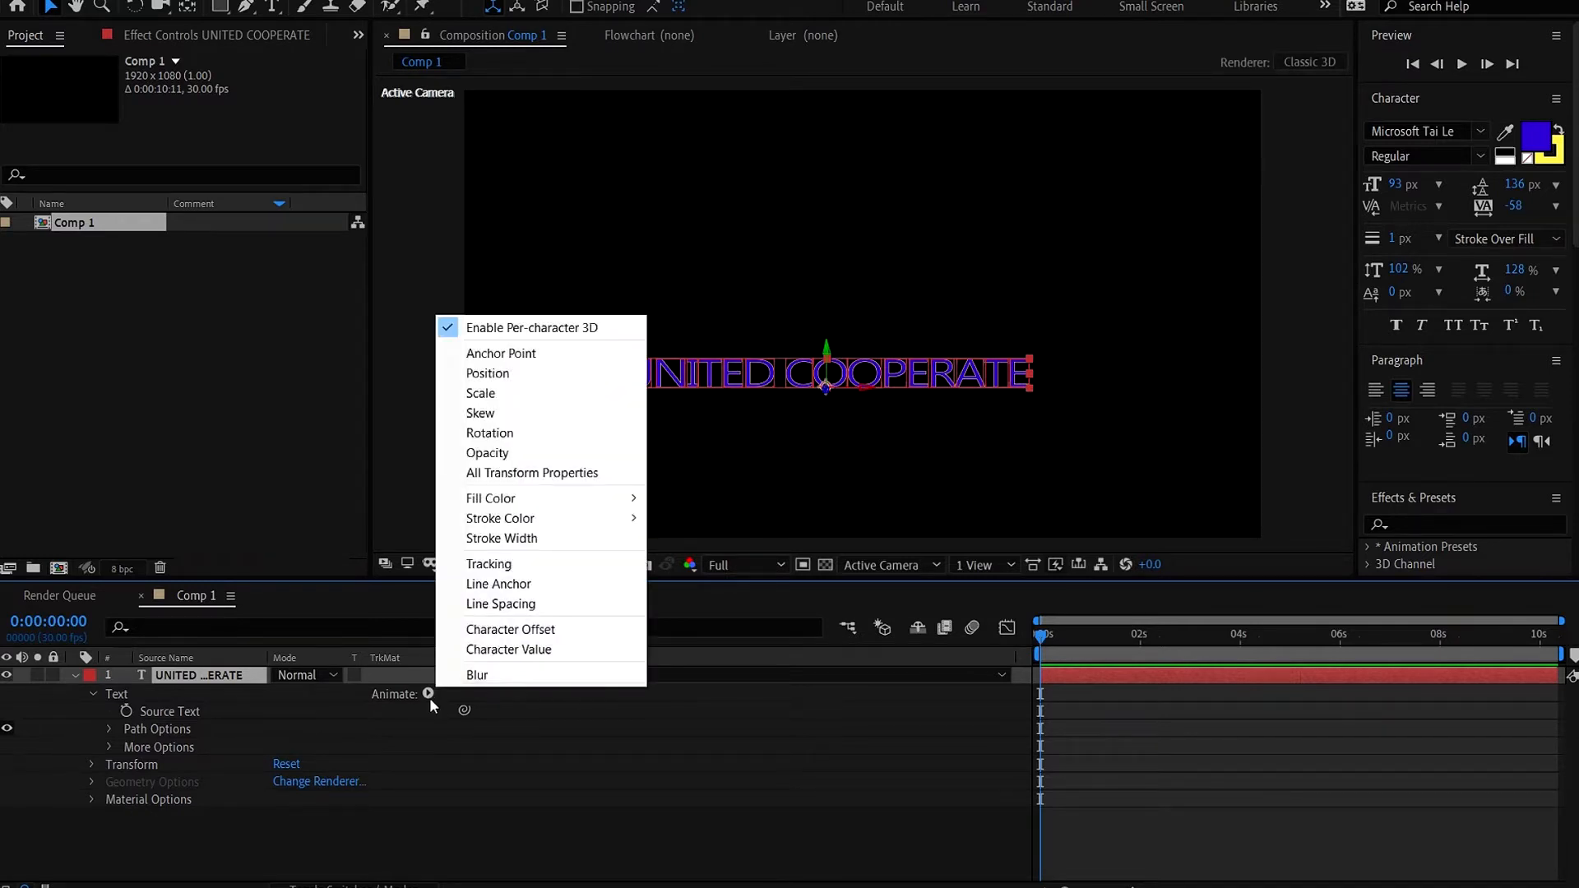
{"action": "left_click", "coordinate": [491, 374]}
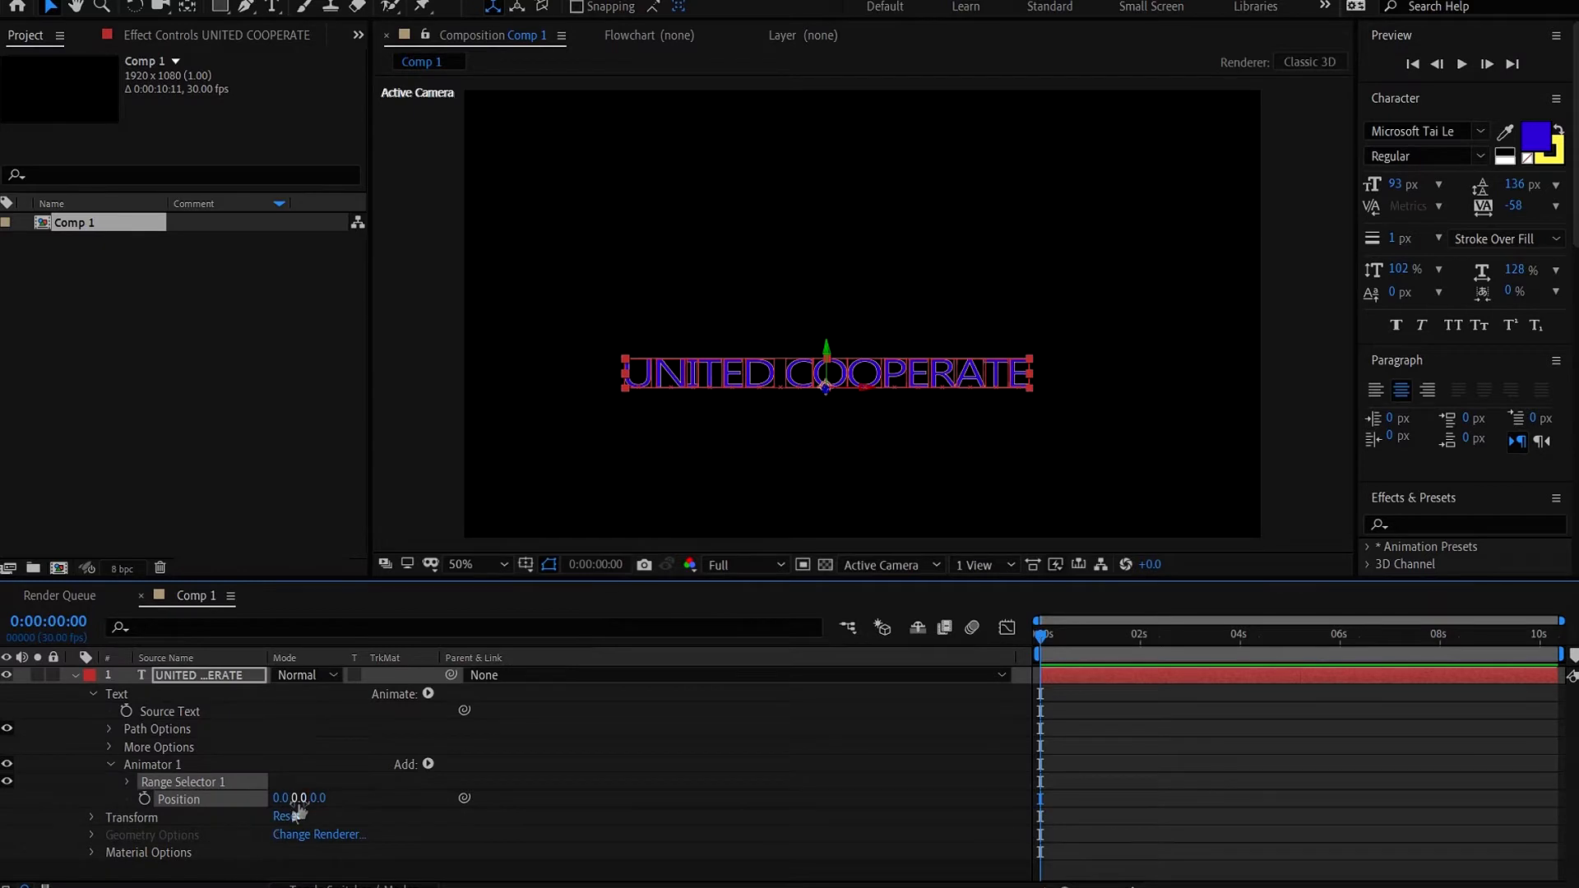
{"action": "left_click_drag", "start_coordinate": [298, 804], "coordinate": [530, 742]}
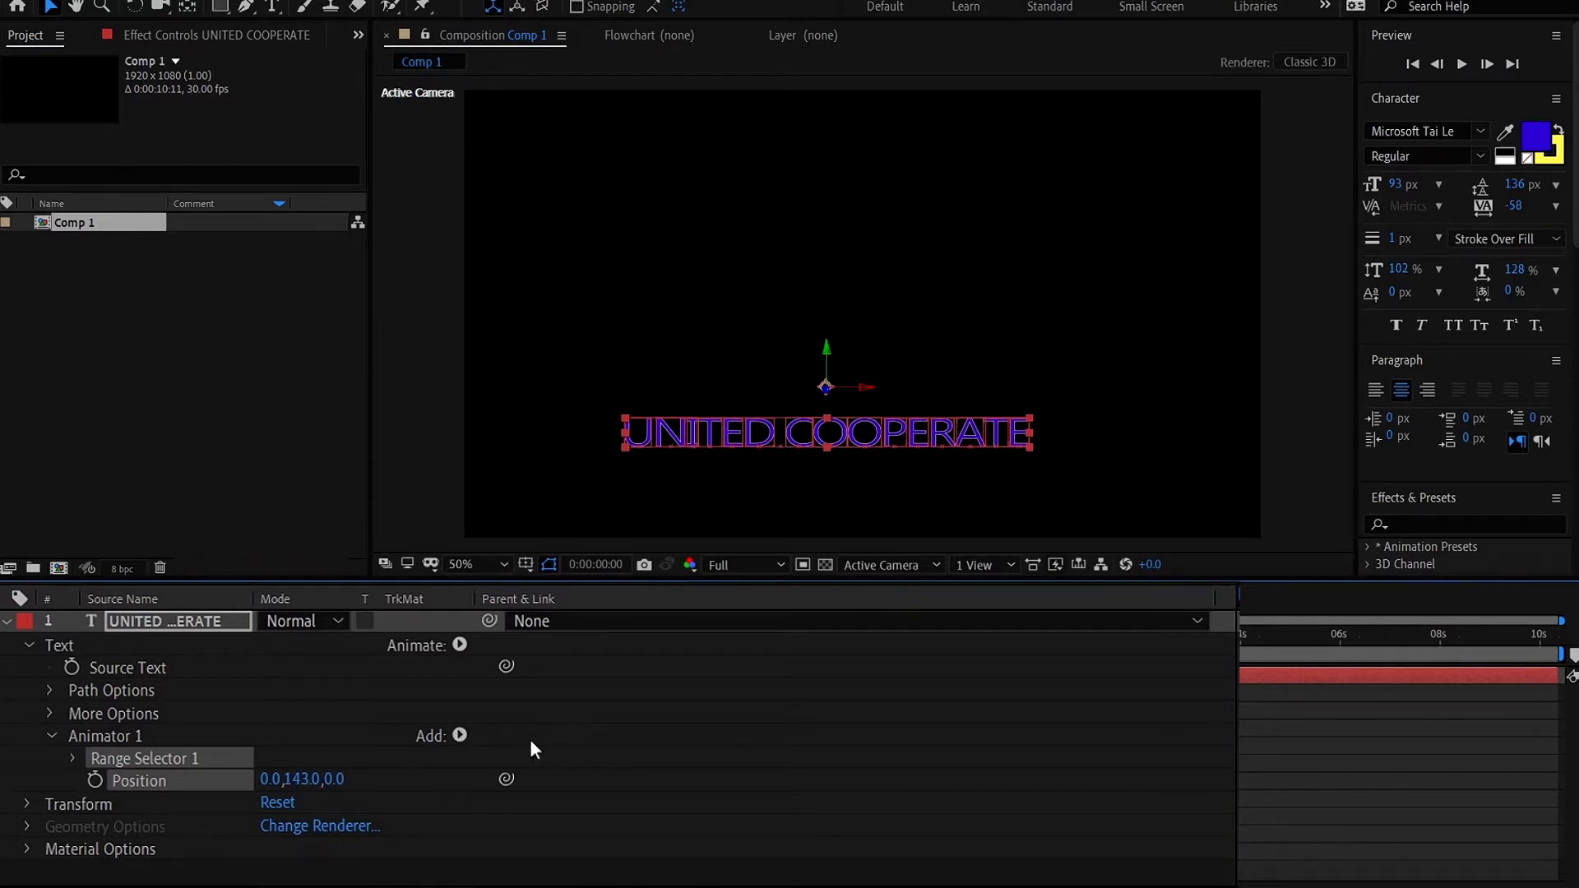
- Keyframe the animator's Position at the start of the composition and set it to 0, 0, 0 at 0:00:01:29
{"action": "left_click", "coordinate": [96, 780]}
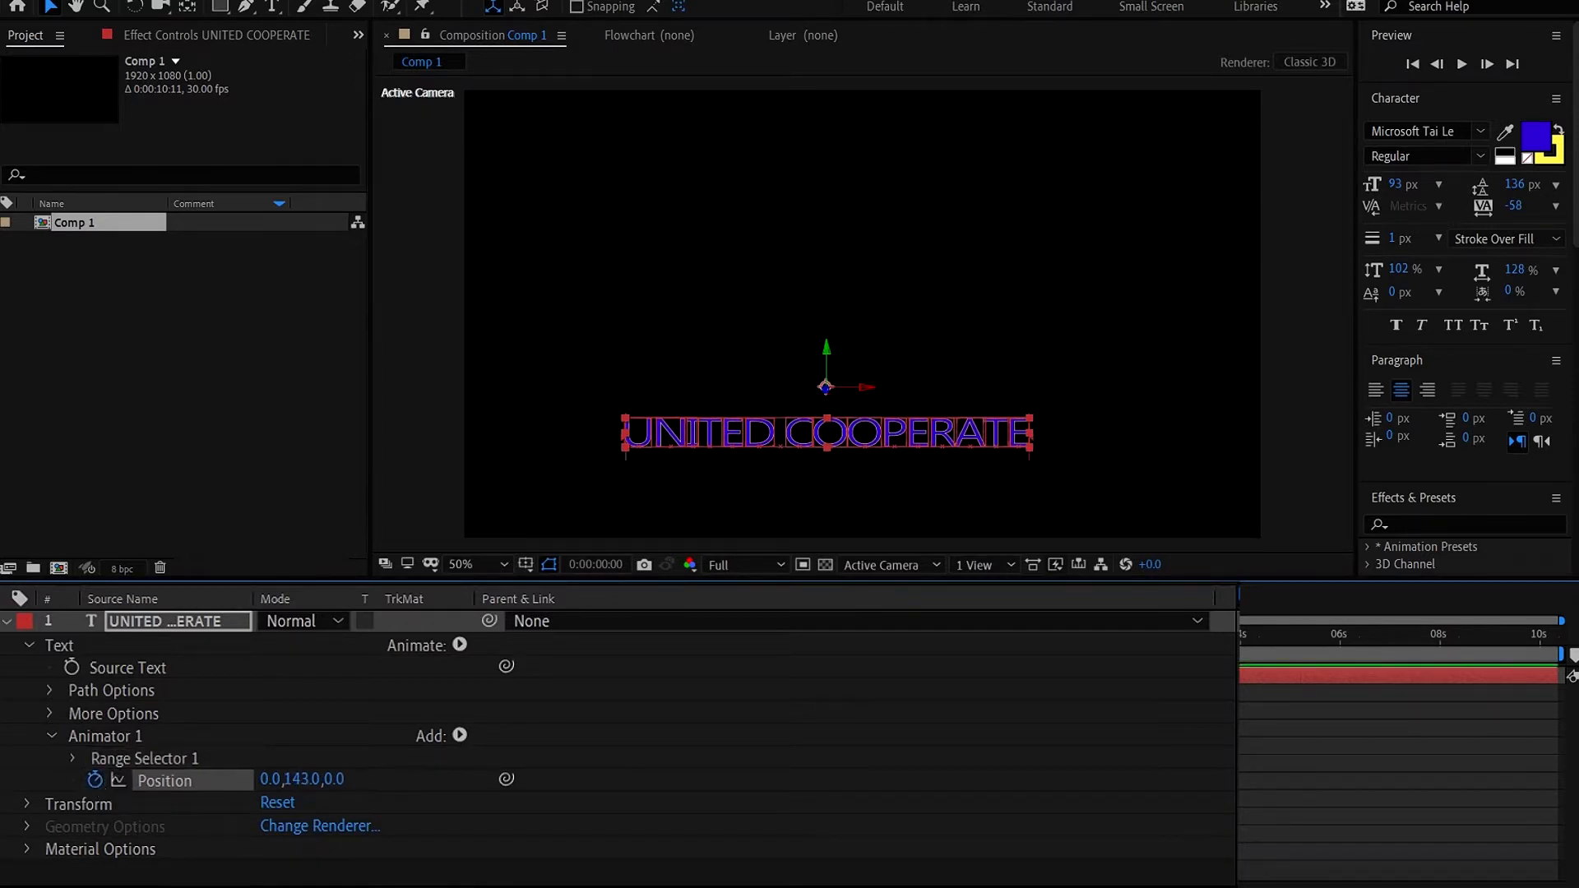
{"action": "left_click", "coordinate": [300, 778]}
{"action": "key", "text": "Return"}
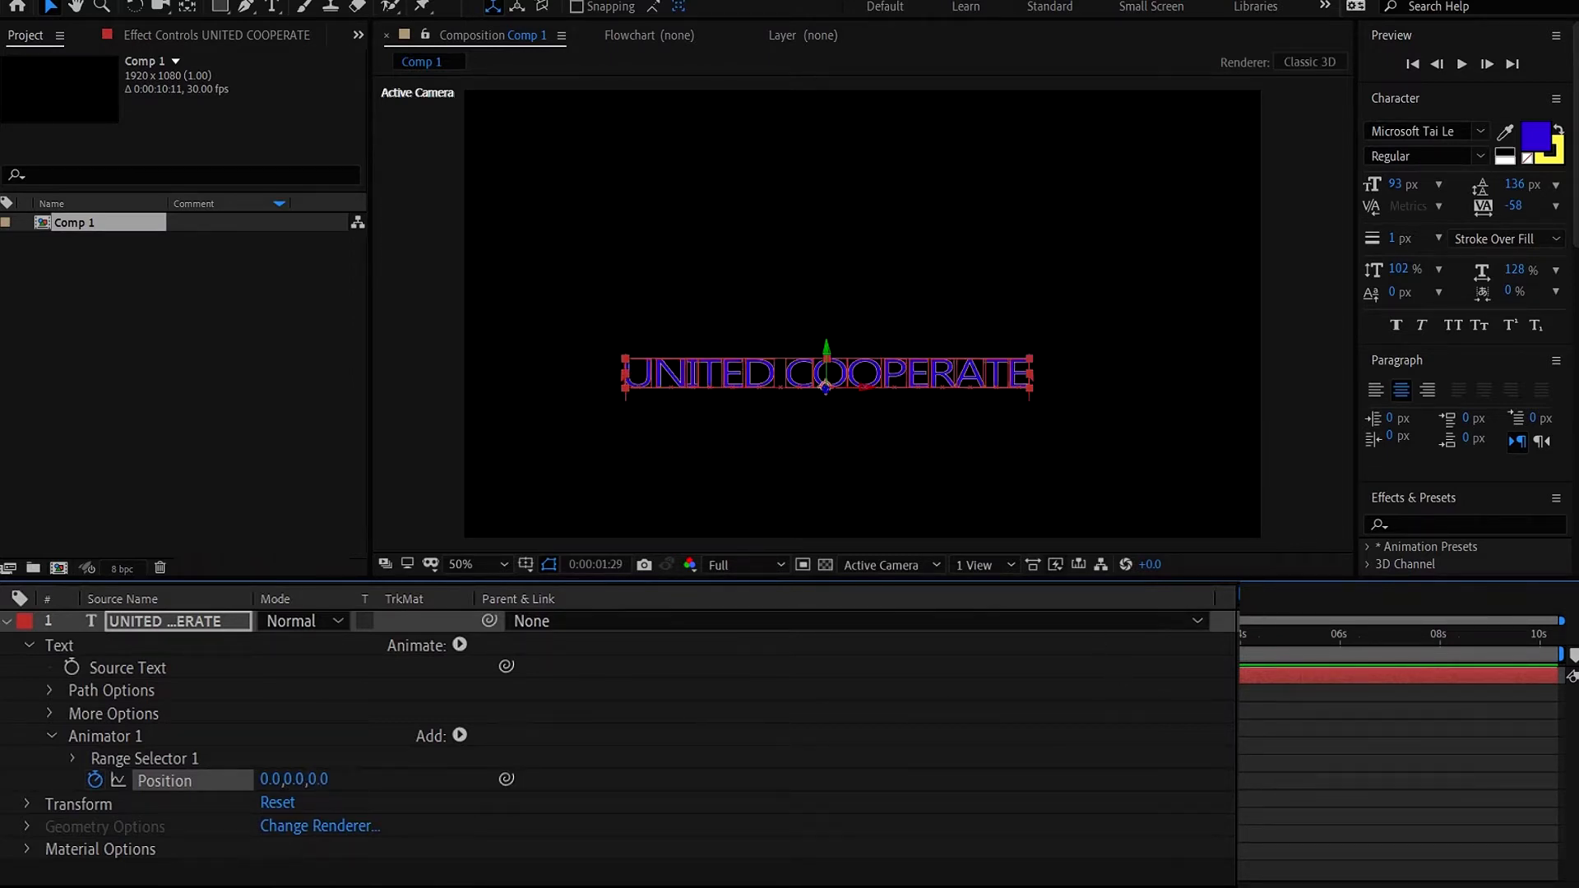
- Step backward and forward through the frames to examine the text's position animation
{"action": "key", "text": "Page_Up"}
{"action": "key", "text": "Page_Up"}
{"action": "key", "text": "Page_Up"}
{"action": "key", "text": "Page_Up"}
{"action": "key", "text": "Page_Up"}
{"action": "key", "text": "Page_Up"}
{"action": "key", "text": "Page_Up"}
{"action": "key", "text": "Page_Up"}
{"action": "key", "text": "Page_Up"}
{"action": "key", "text": "Page_Up"}
{"action": "key", "text": "Page_Up"}
{"action": "key", "text": "Page_Up"}
{"action": "key", "text": "Page_Up"}
{"action": "key", "text": "Page_Up"}
{"action": "key", "text": "Page_Up"}
{"action": "key", "text": "Page_Up"}
{"action": "key", "text": "Page_Up"}
{"action": "key", "text": "Page_Up"}
{"action": "key", "text": "Page_Up"}
{"action": "key", "text": "Page_Up"}
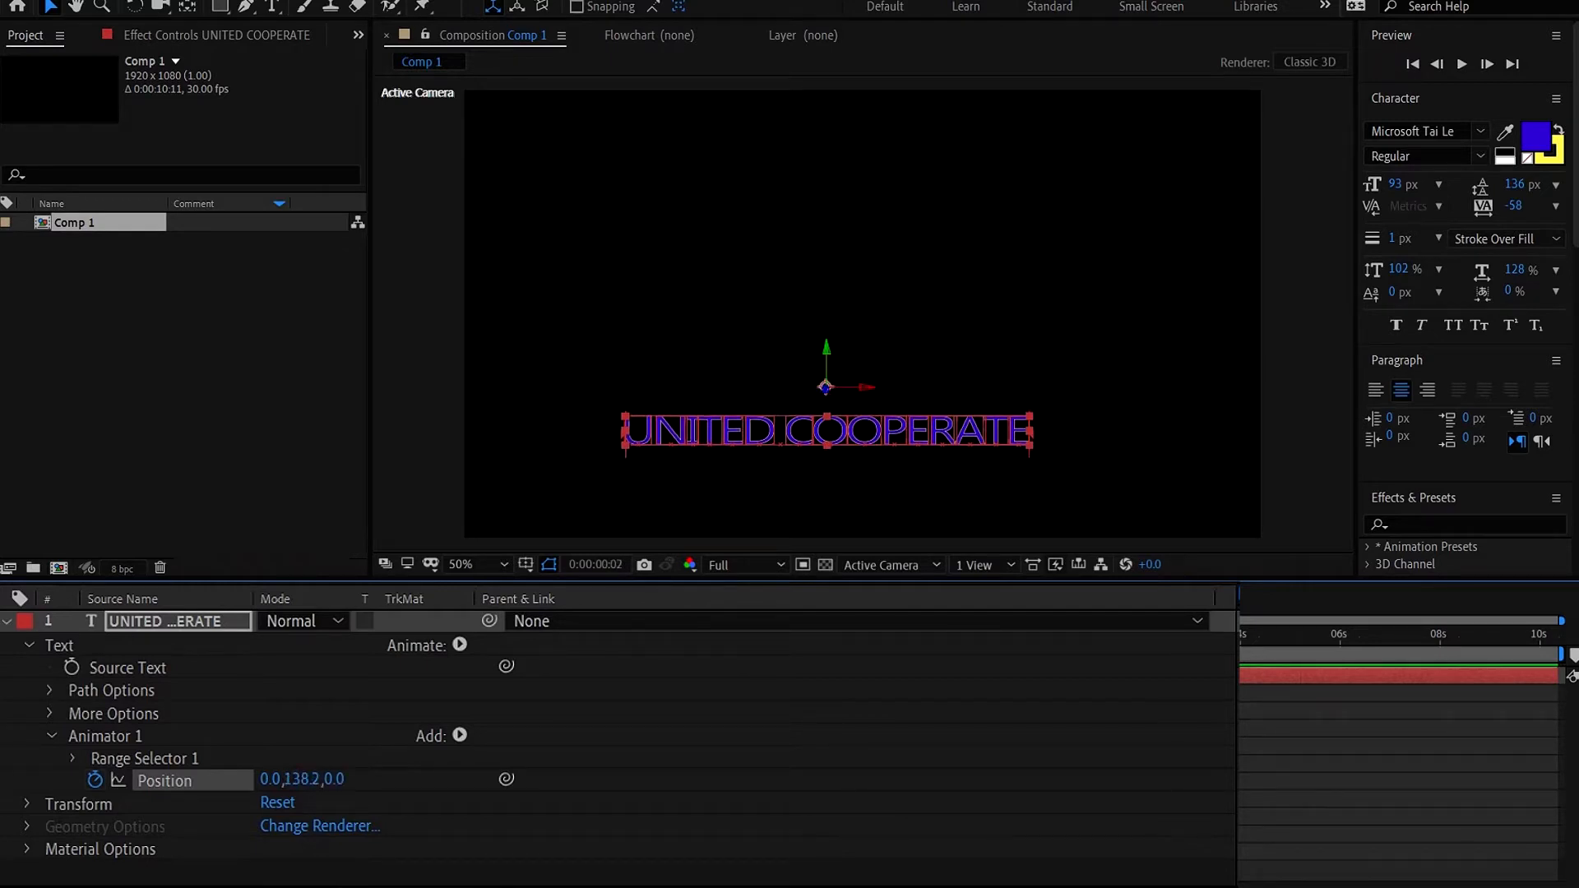
{"action": "key", "text": "Page_Down"}
{"action": "key", "text": "Page_Down"}
{"action": "key", "text": "Page_Down"}
{"action": "key", "text": "Page_Down"}
{"action": "key", "text": "Page_Down"}
{"action": "key", "text": "Page_Down"}
{"action": "key", "text": "Page_Down"}
{"action": "key", "text": "Page_Down"}
{"action": "key", "text": "Page_Down"}
{"action": "key", "text": "Page_Down"}
{"action": "key", "text": "Page_Down"}
{"action": "key", "text": "Page_Down"}
{"action": "key", "text": "Page_Down"}
{"action": "key", "text": "Page_Down"}
{"action": "key", "text": "Page_Down"}
{"action": "key", "text": "Page_Down"}
{"action": "key", "text": "Page_Down"}
{"action": "key", "text": "Page_Down"}
{"action": "key", "text": "Page_Down"}
{"action": "key", "text": "Page_Down"}
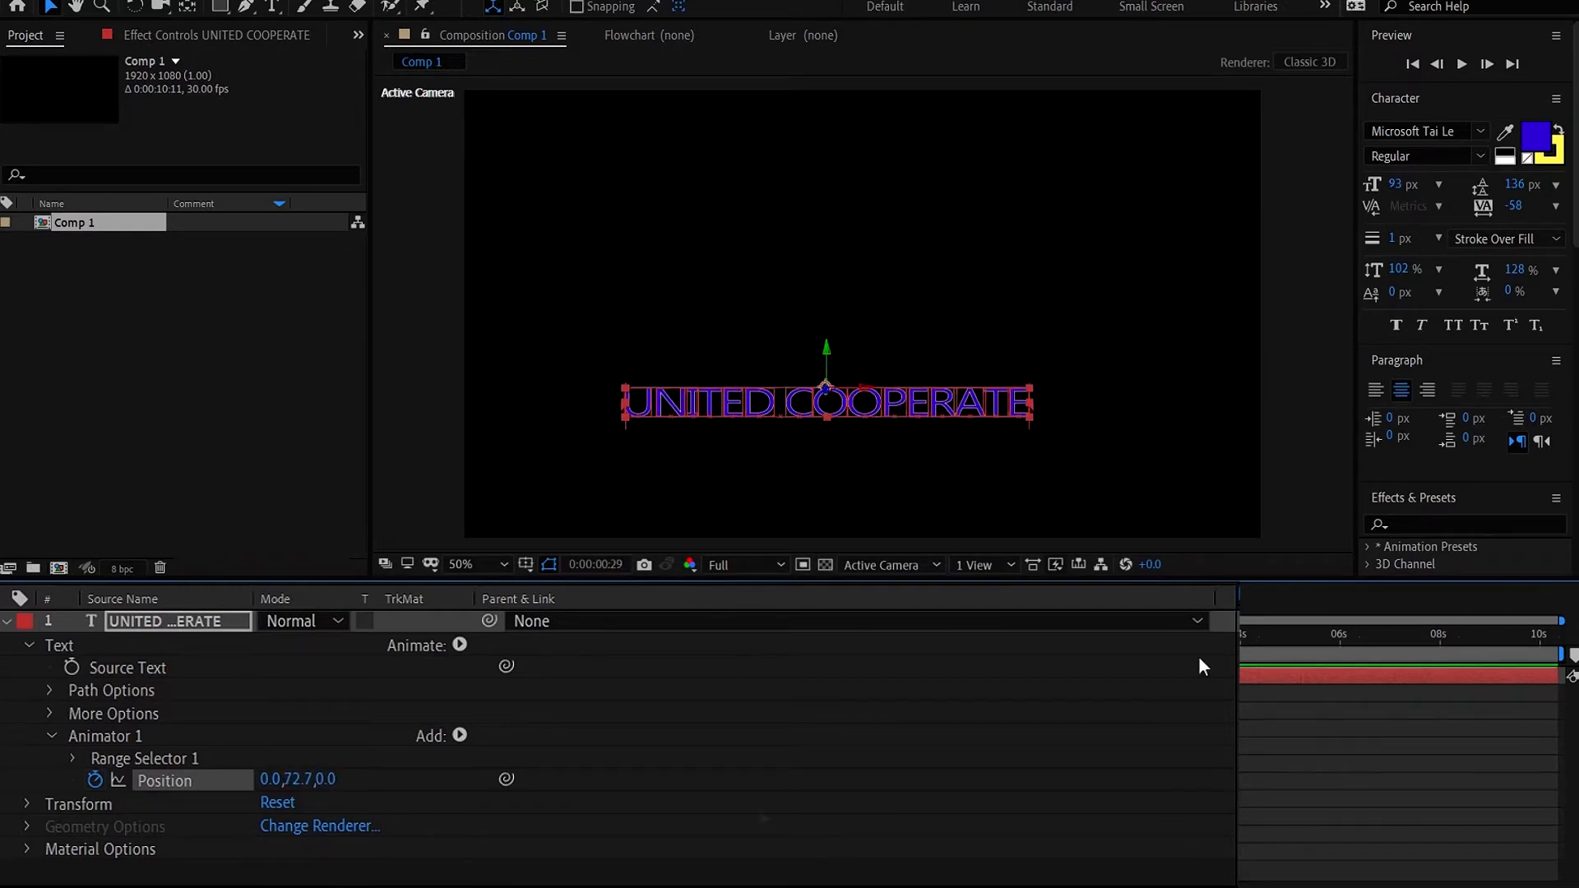
{"action": "left_click", "coordinate": [459, 737]}
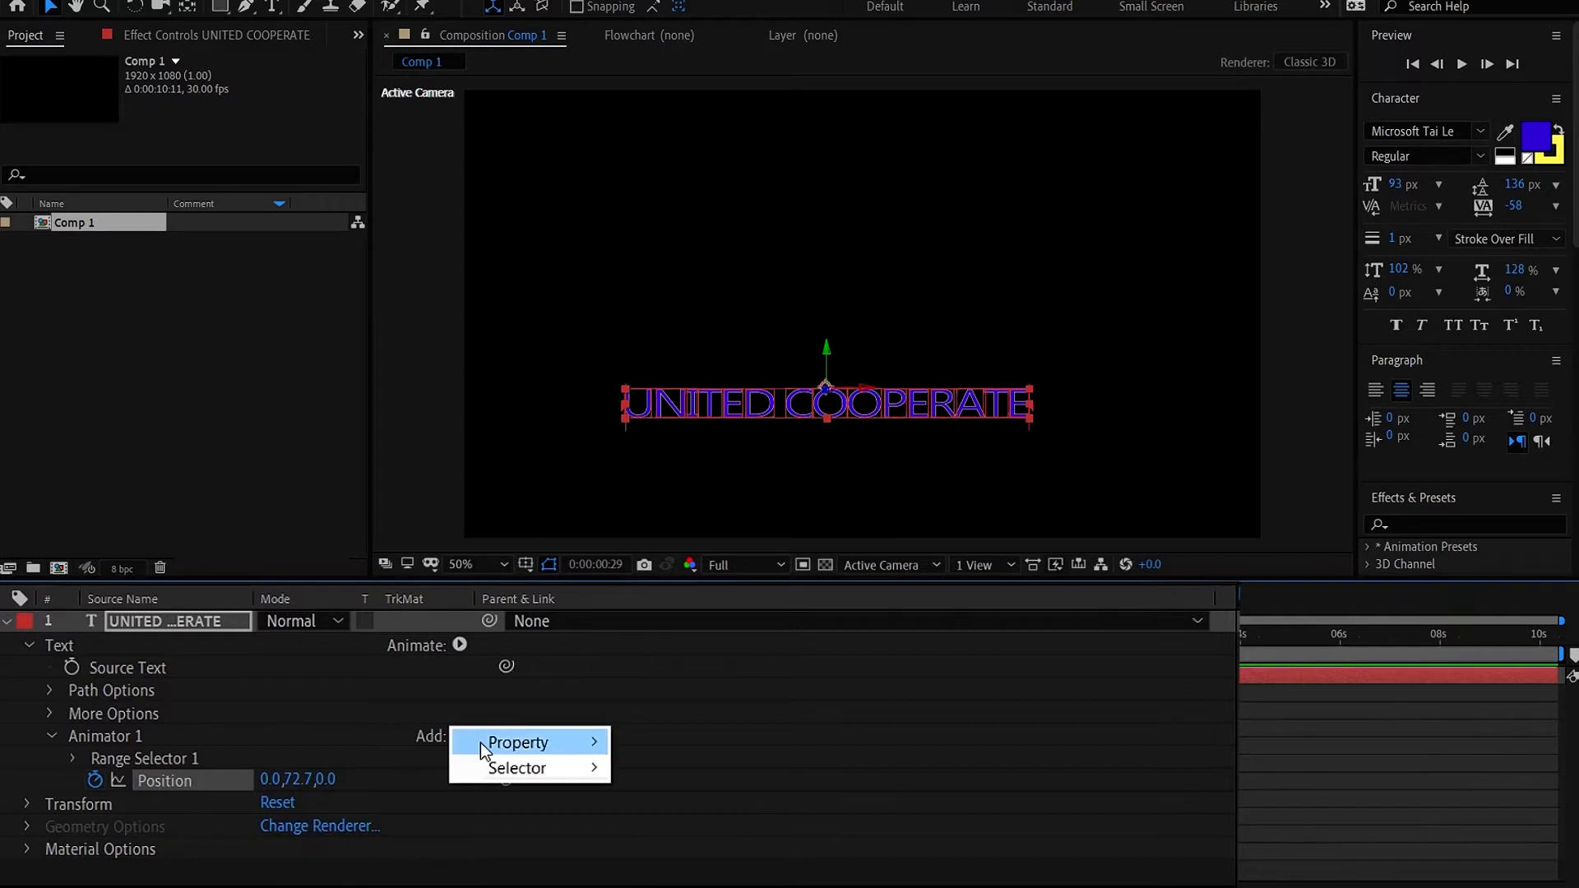
{"action": "mouse_move", "coordinate": [481, 743]}
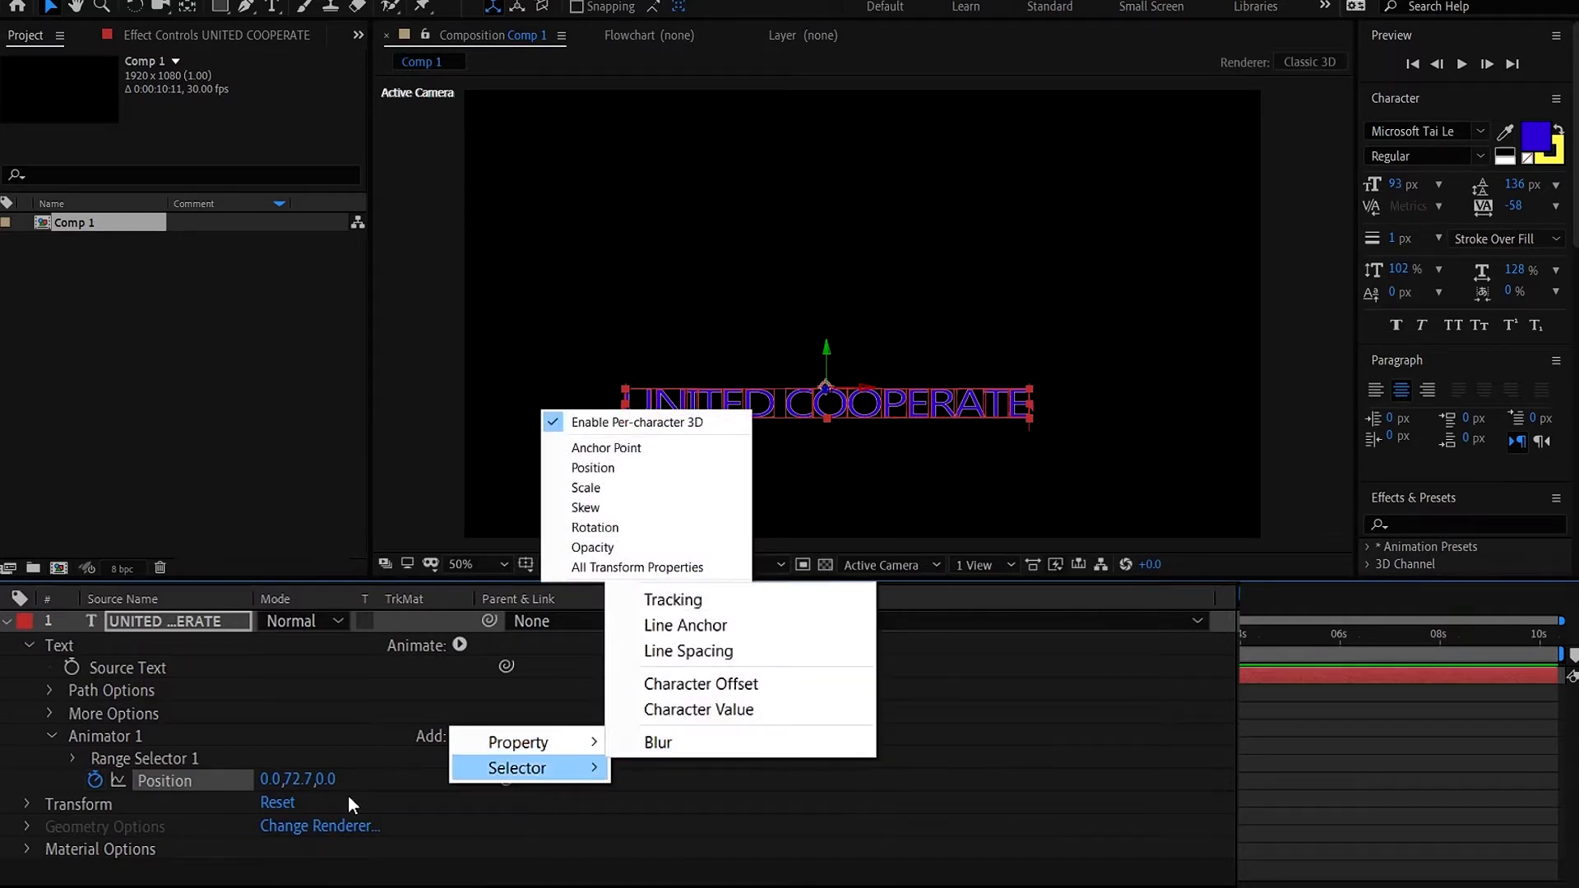
- Set the Range Selector's Offset to -100% and enable keyframing for it at 0:00:00:29
{"action": "mouse_move", "coordinate": [502, 769]}
{"action": "left_click", "coordinate": [76, 761]}
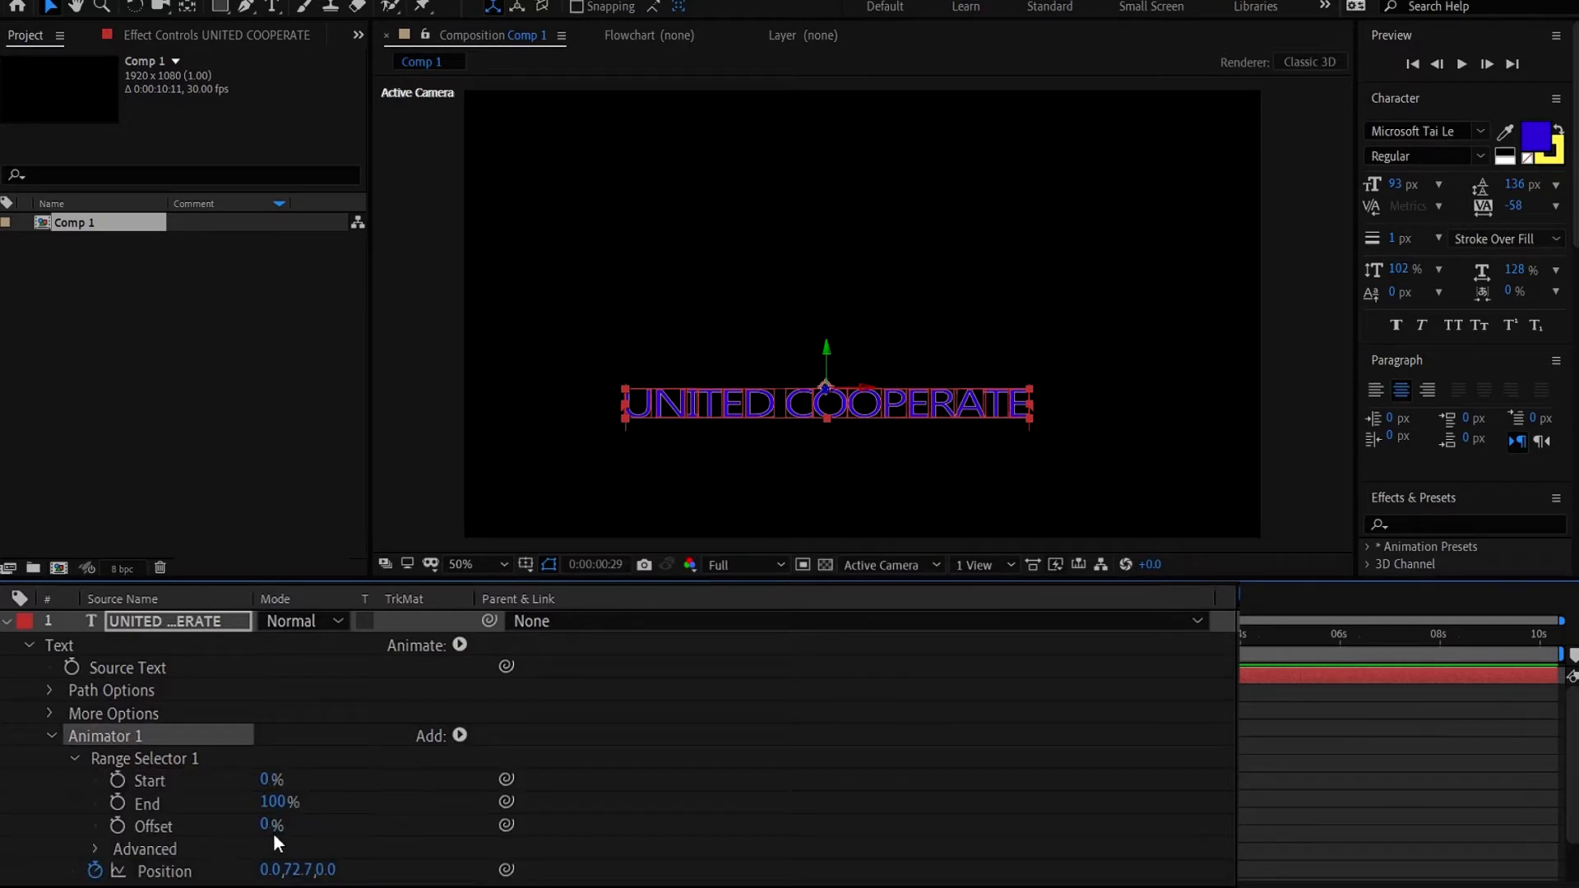
{"action": "left_click_drag", "start_coordinate": [268, 835], "coordinate": [156, 852]}
{"action": "left_click", "coordinate": [117, 826]}
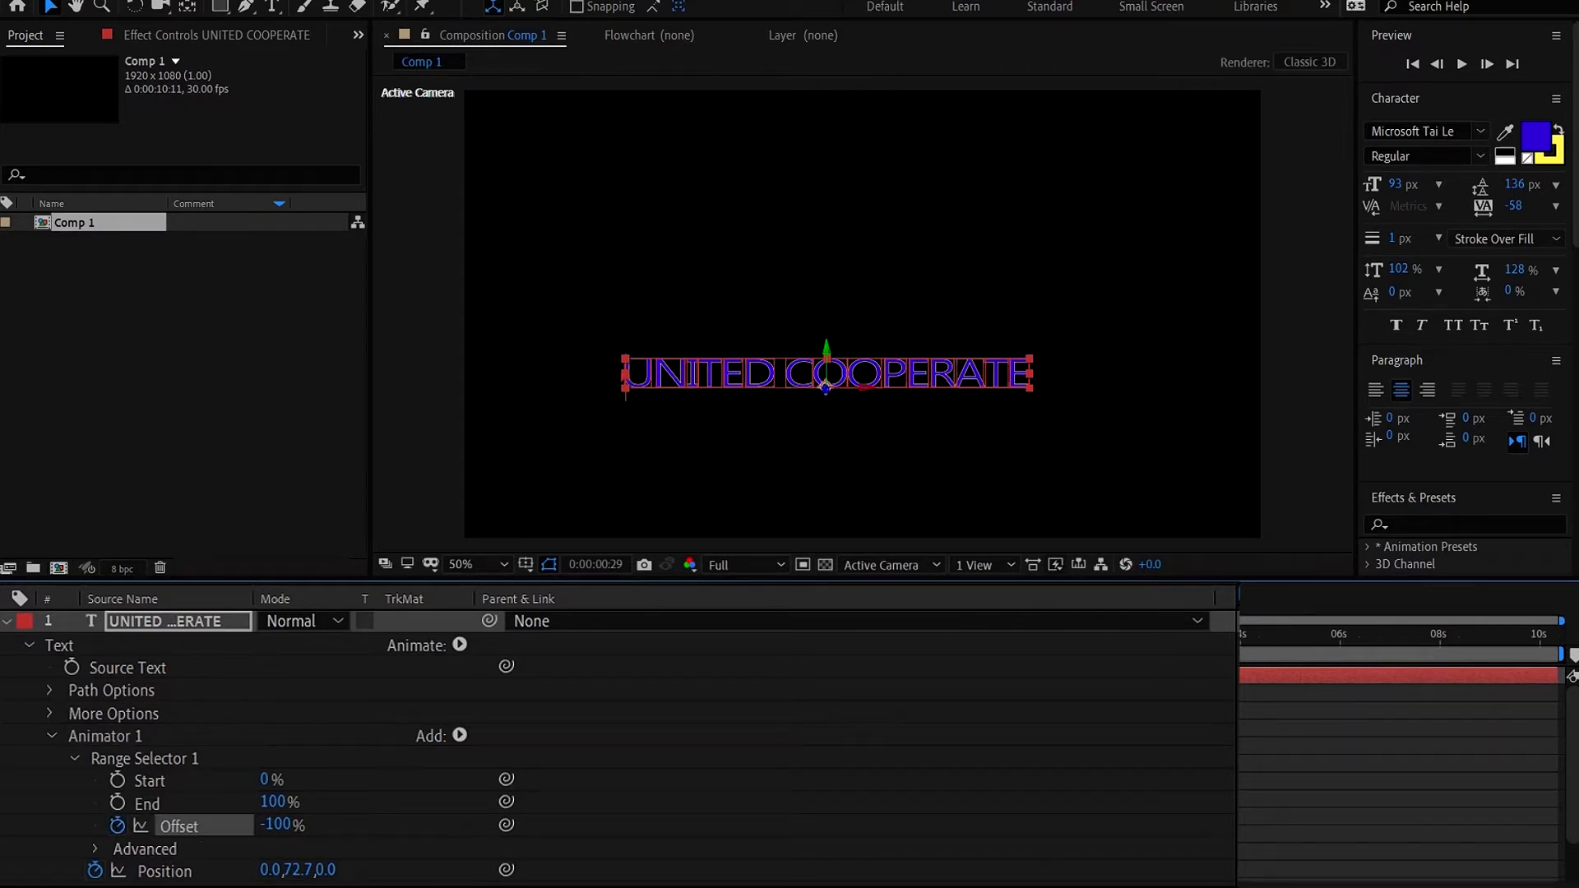
- Set the Range Selector's Offset to 0% at 0:00:01:27 and preview the animation
{"action": "key", "text": "space"}
{"action": "left_click", "coordinate": [278, 826]}
{"action": "key", "text": "BackSpace"}
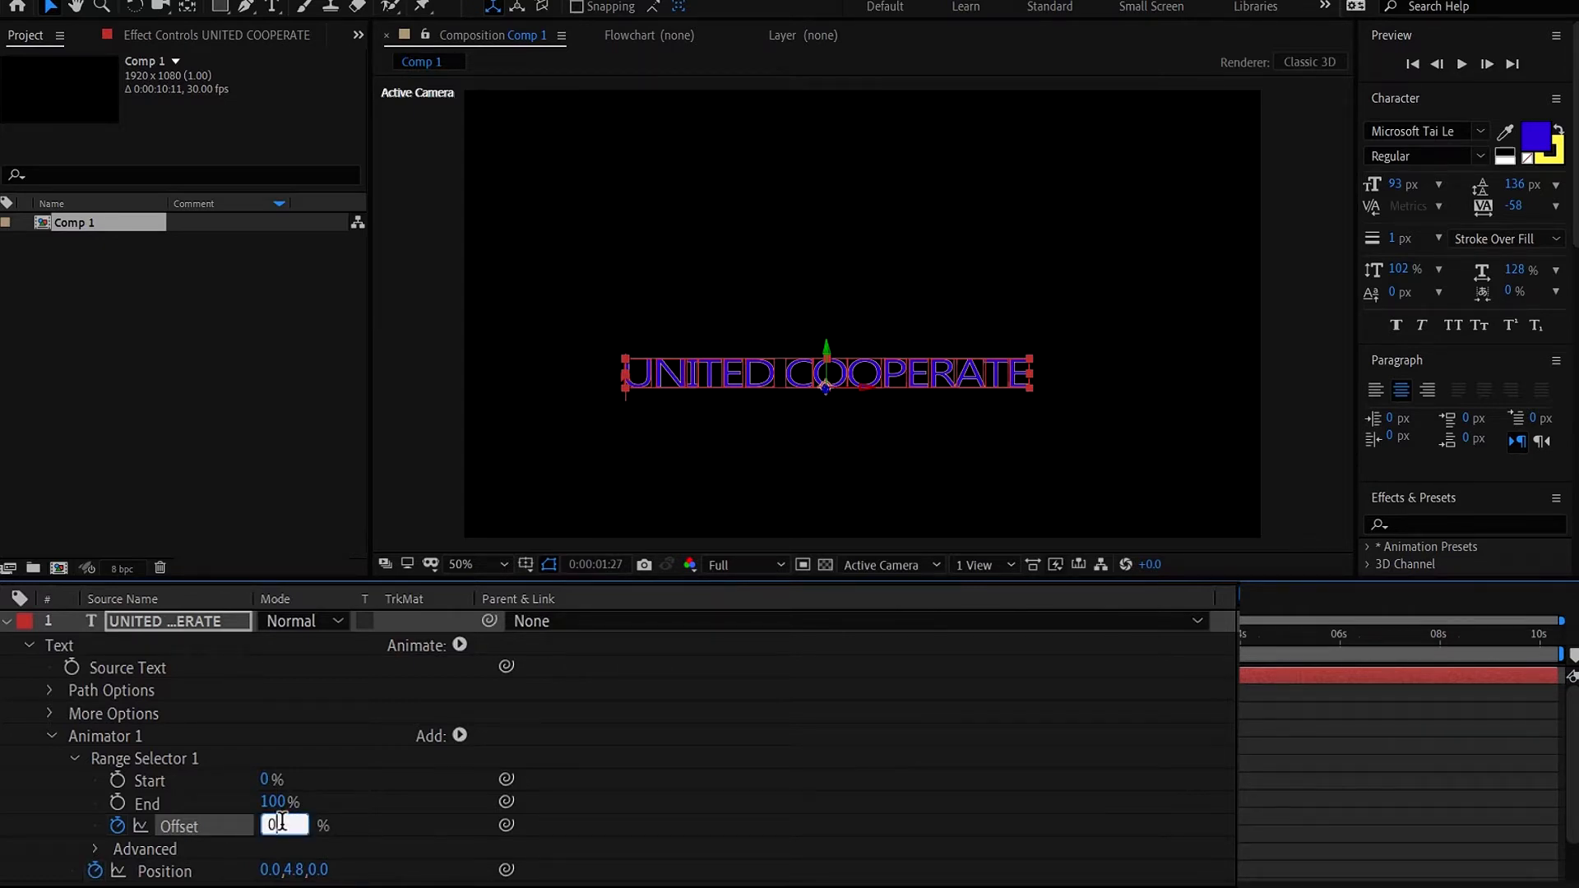
{"action": "key", "text": "Return"}
{"action": "key", "text": "space"}
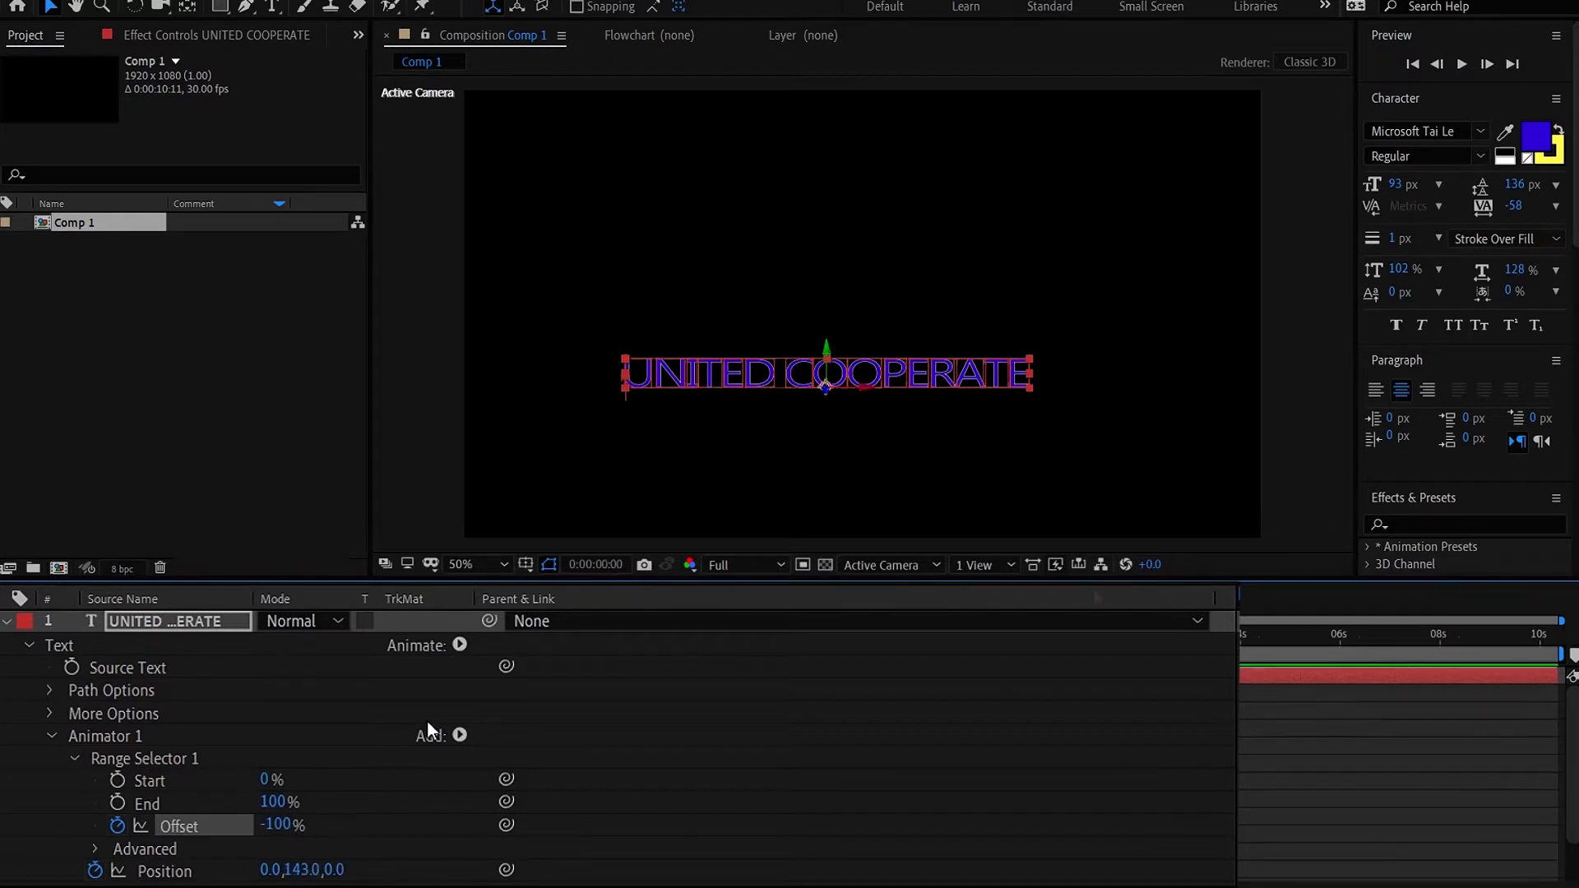
- Change the Range Selector's advanced Shape to Ramp Up and preview the animation
{"action": "scroll", "coordinate": [213, 857], "scroll_direction": "down", "scroll_amount": 2}
{"action": "left_click", "coordinate": [97, 783]}
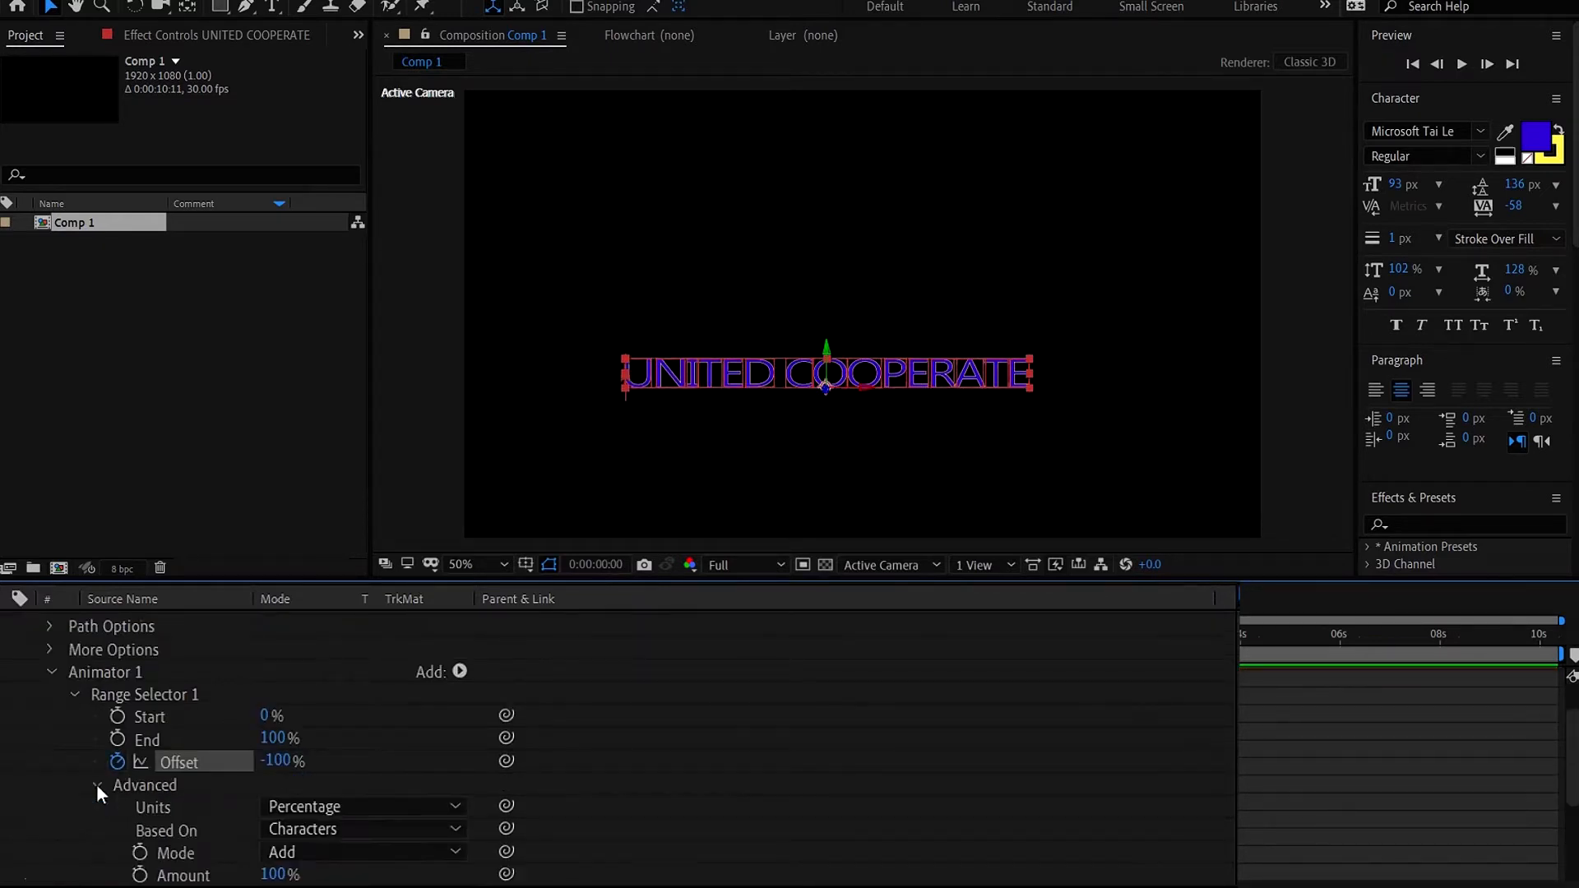
{"action": "scroll", "coordinate": [333, 762], "scroll_direction": "down", "scroll_amount": 3}
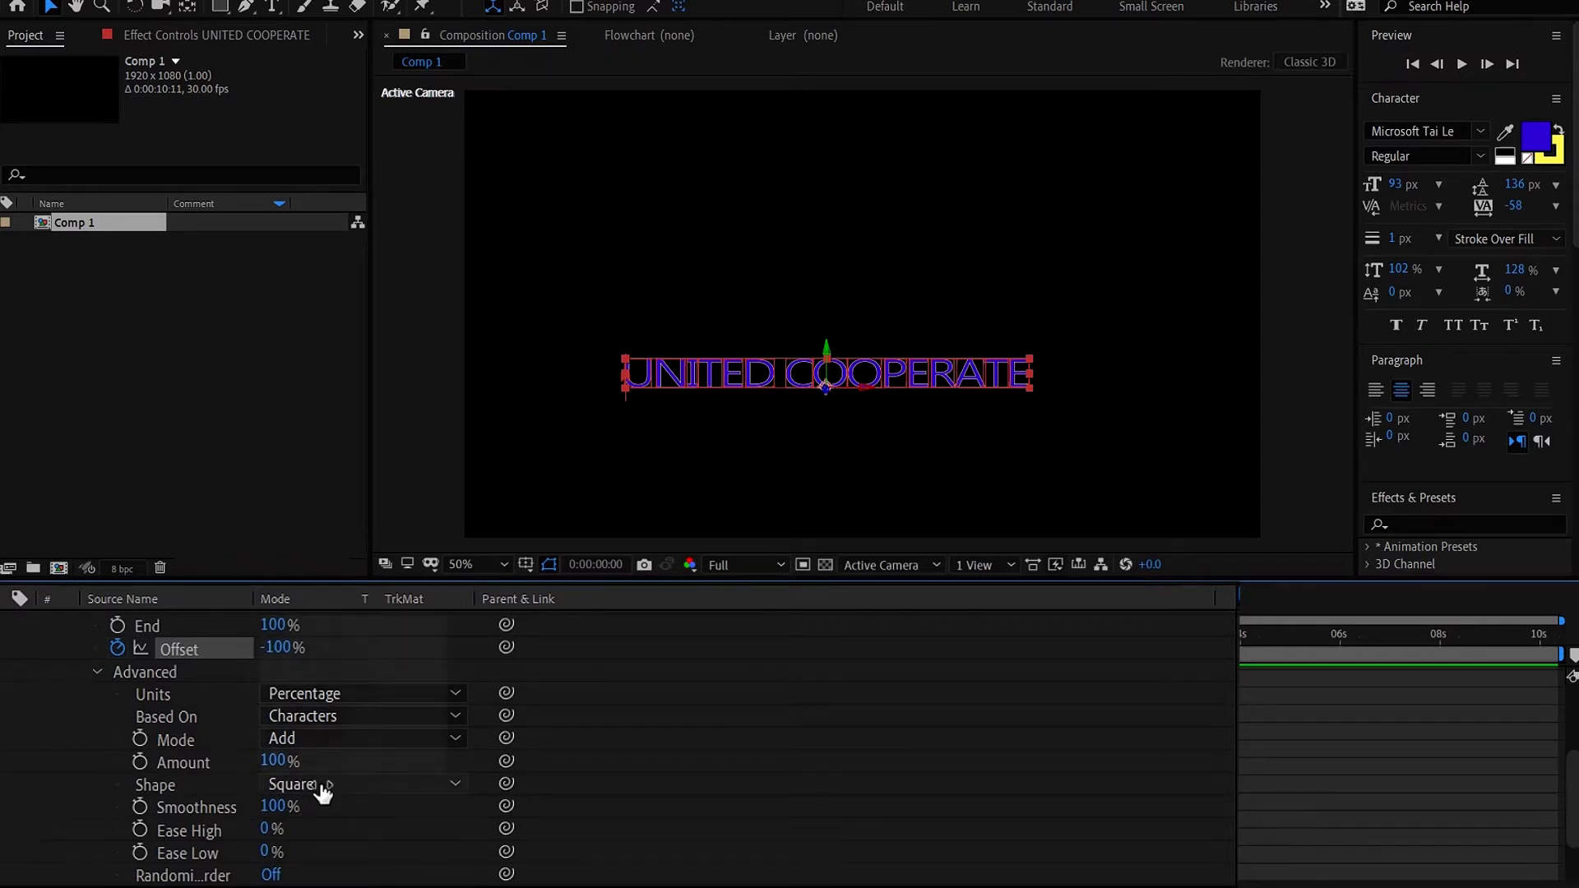
{"action": "left_click", "coordinate": [320, 785]}
{"action": "left_click", "coordinate": [371, 658]}
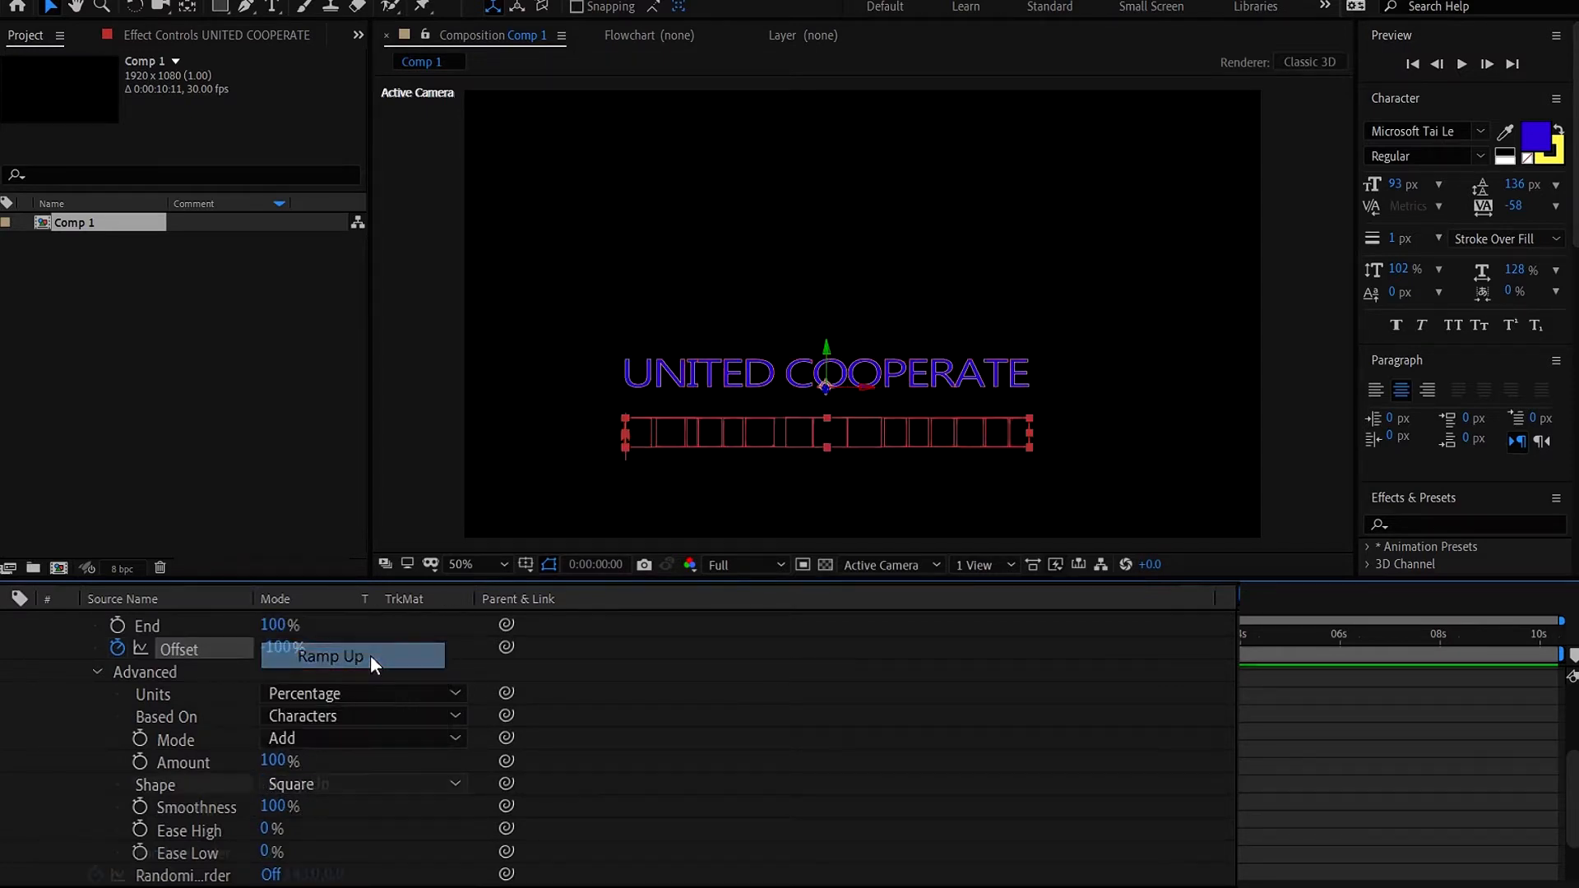
{"action": "key", "text": "space"}
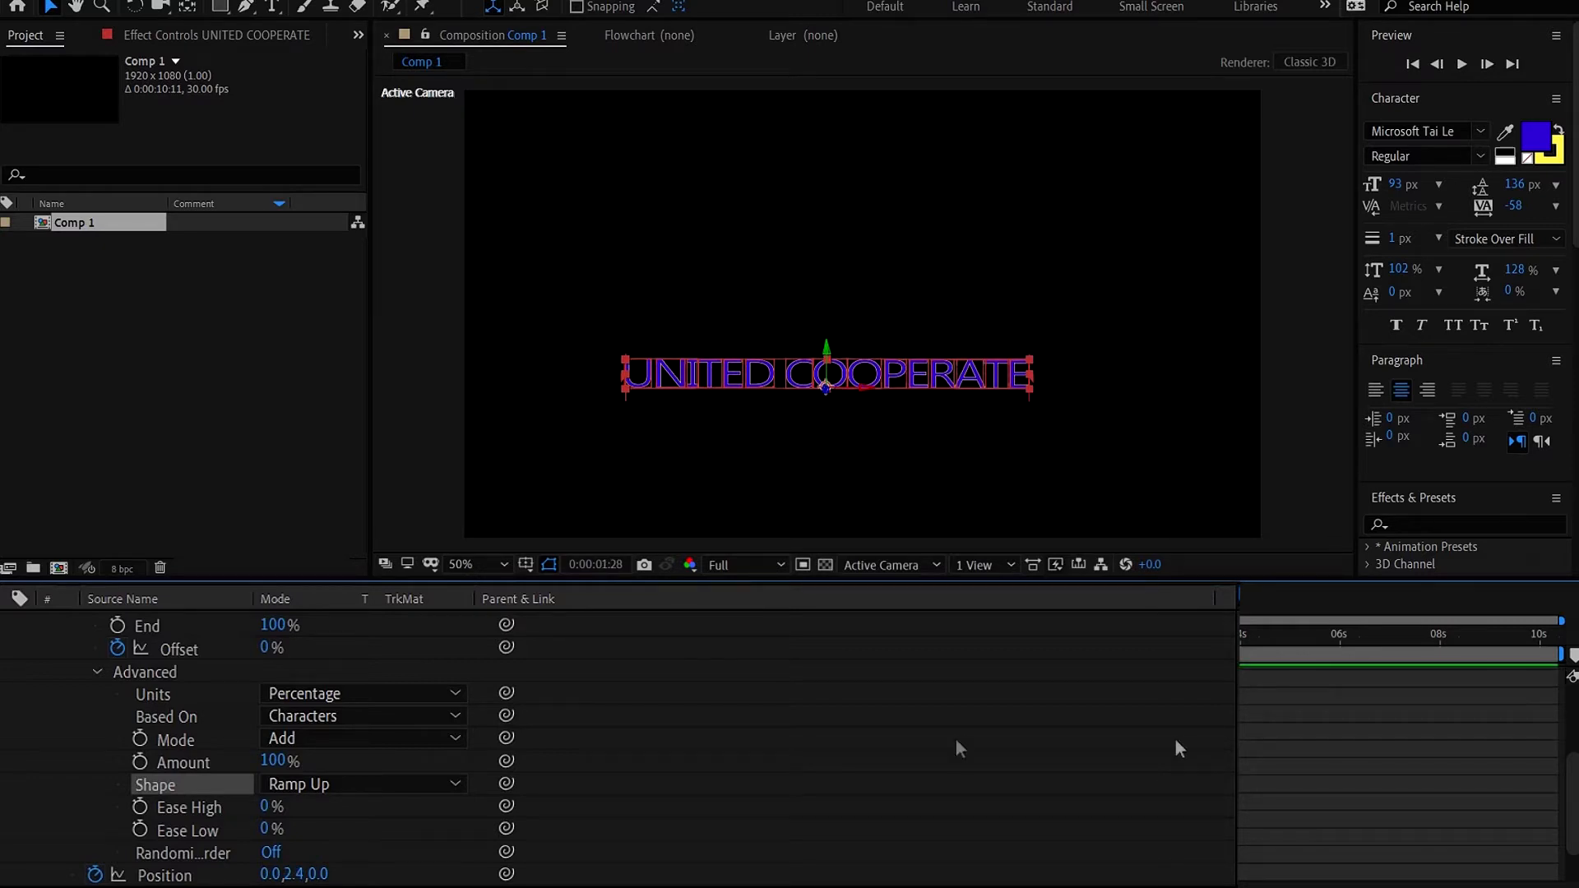
- Set the Range Selector's Offset to 100% at 0:00:01:28
{"action": "scroll", "coordinate": [959, 727], "scroll_direction": "up", "scroll_amount": 2}
{"action": "left_click_drag", "start_coordinate": [266, 721], "coordinate": [396, 708]}
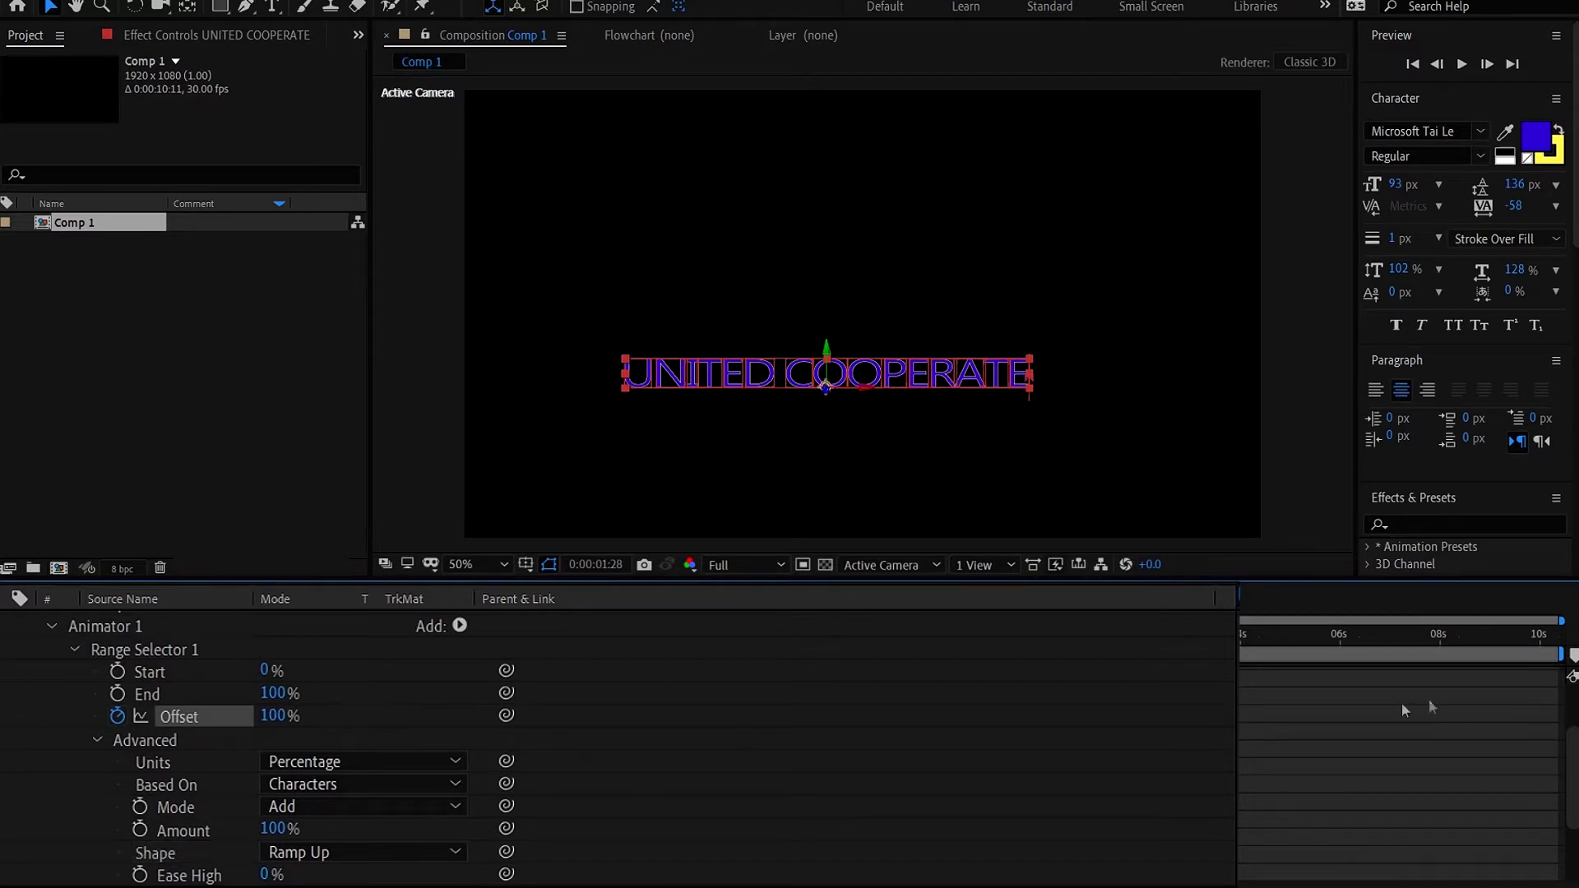
- Set the Range Selector's final Offset keyframe to 100% and preview the animation
{"action": "left_click_drag", "start_coordinate": [1136, 634], "coordinate": [1050, 634]}
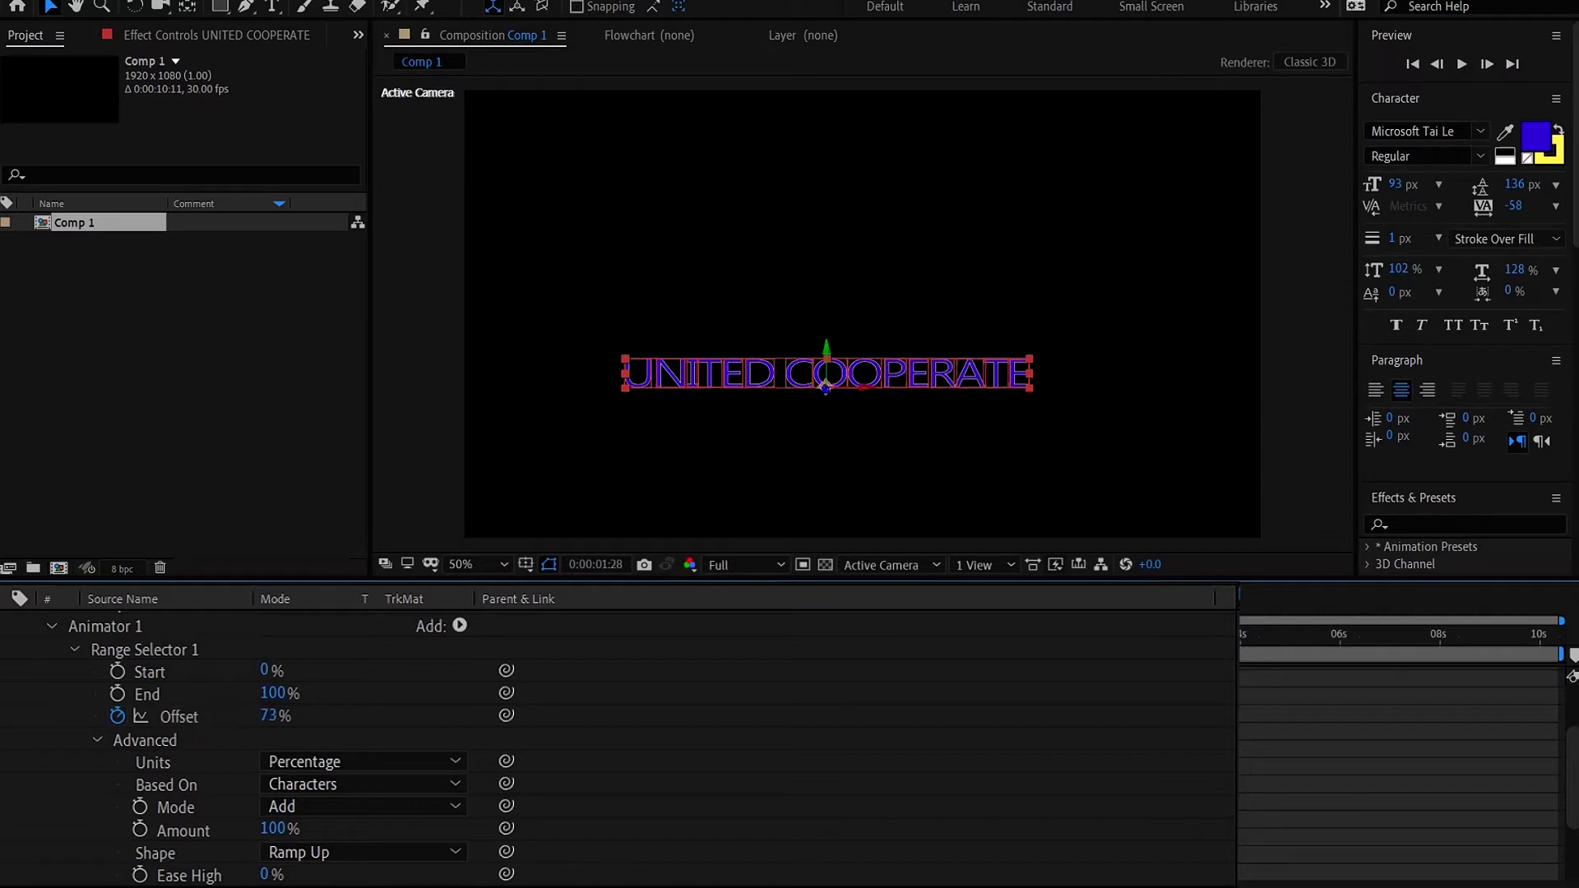
{"action": "left_click_drag", "start_coordinate": [270, 716], "coordinate": [287, 716]}
{"action": "left_click_drag", "start_coordinate": [1139, 634], "coordinate": [1043, 634]}
{"action": "key", "text": "space"}
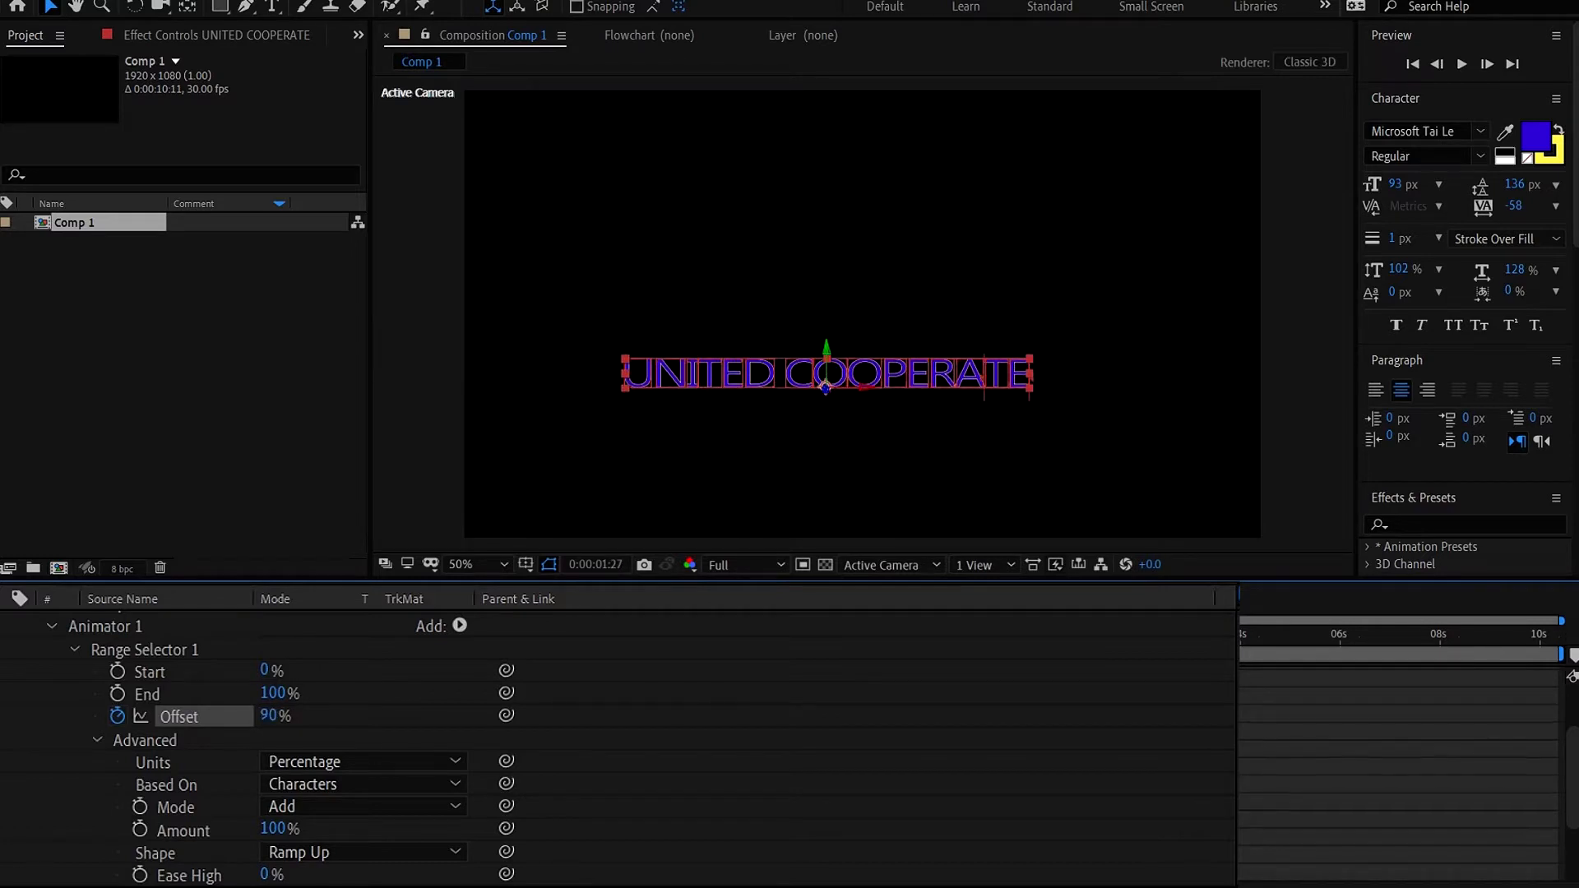
- Add a Scale property to Animator 1 with all three values at 0% and preview the animation from the start
{"action": "left_click", "coordinate": [459, 629]}
{"action": "mouse_move", "coordinate": [494, 635]}
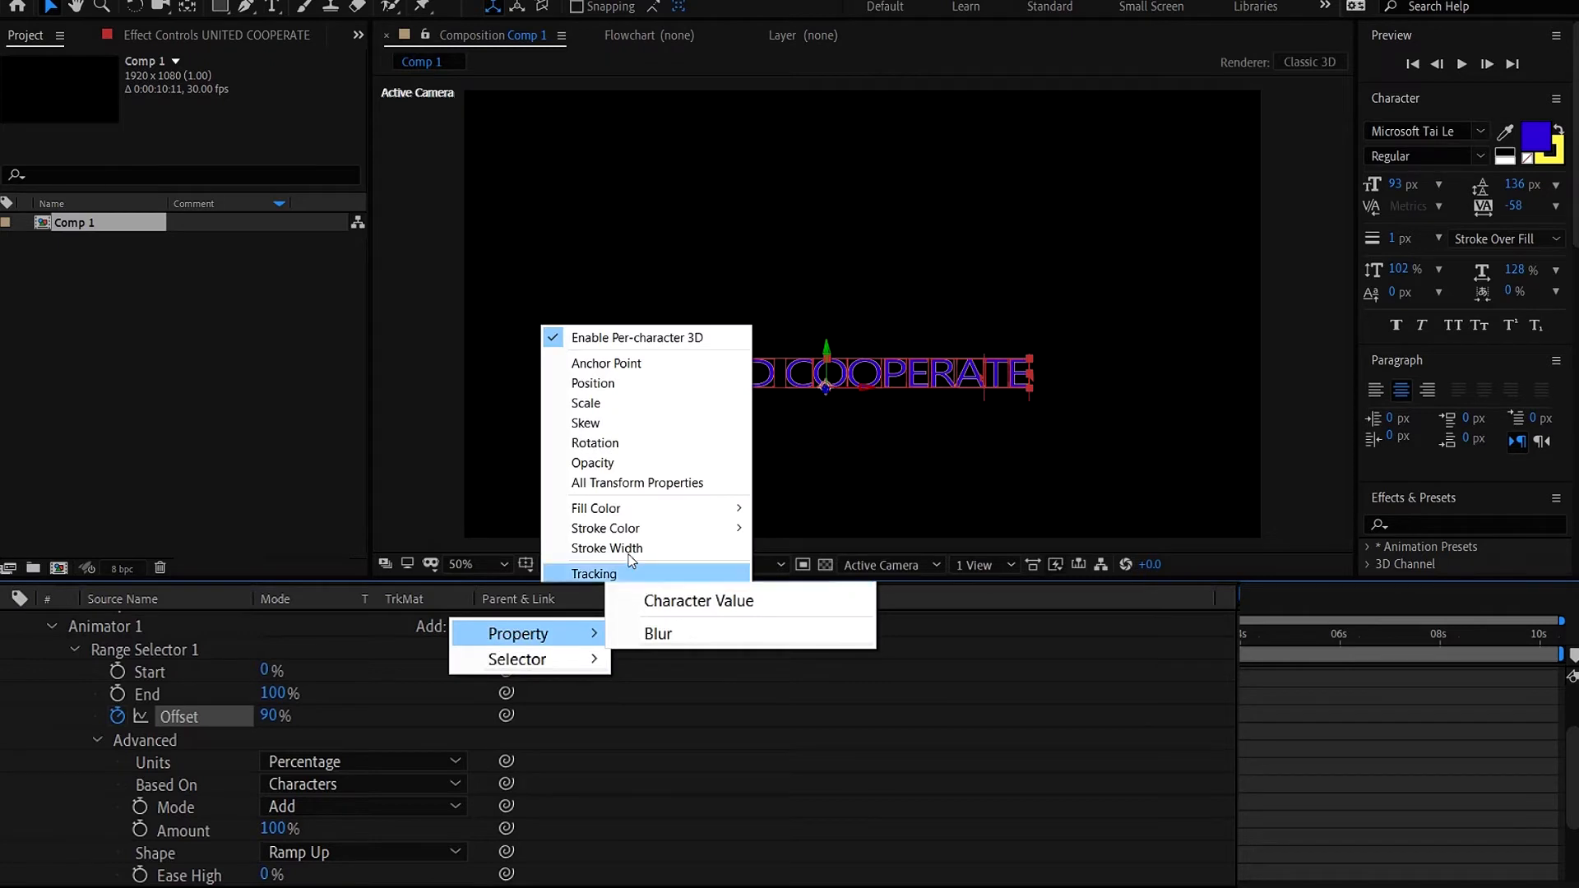
{"action": "left_click", "coordinate": [634, 403]}
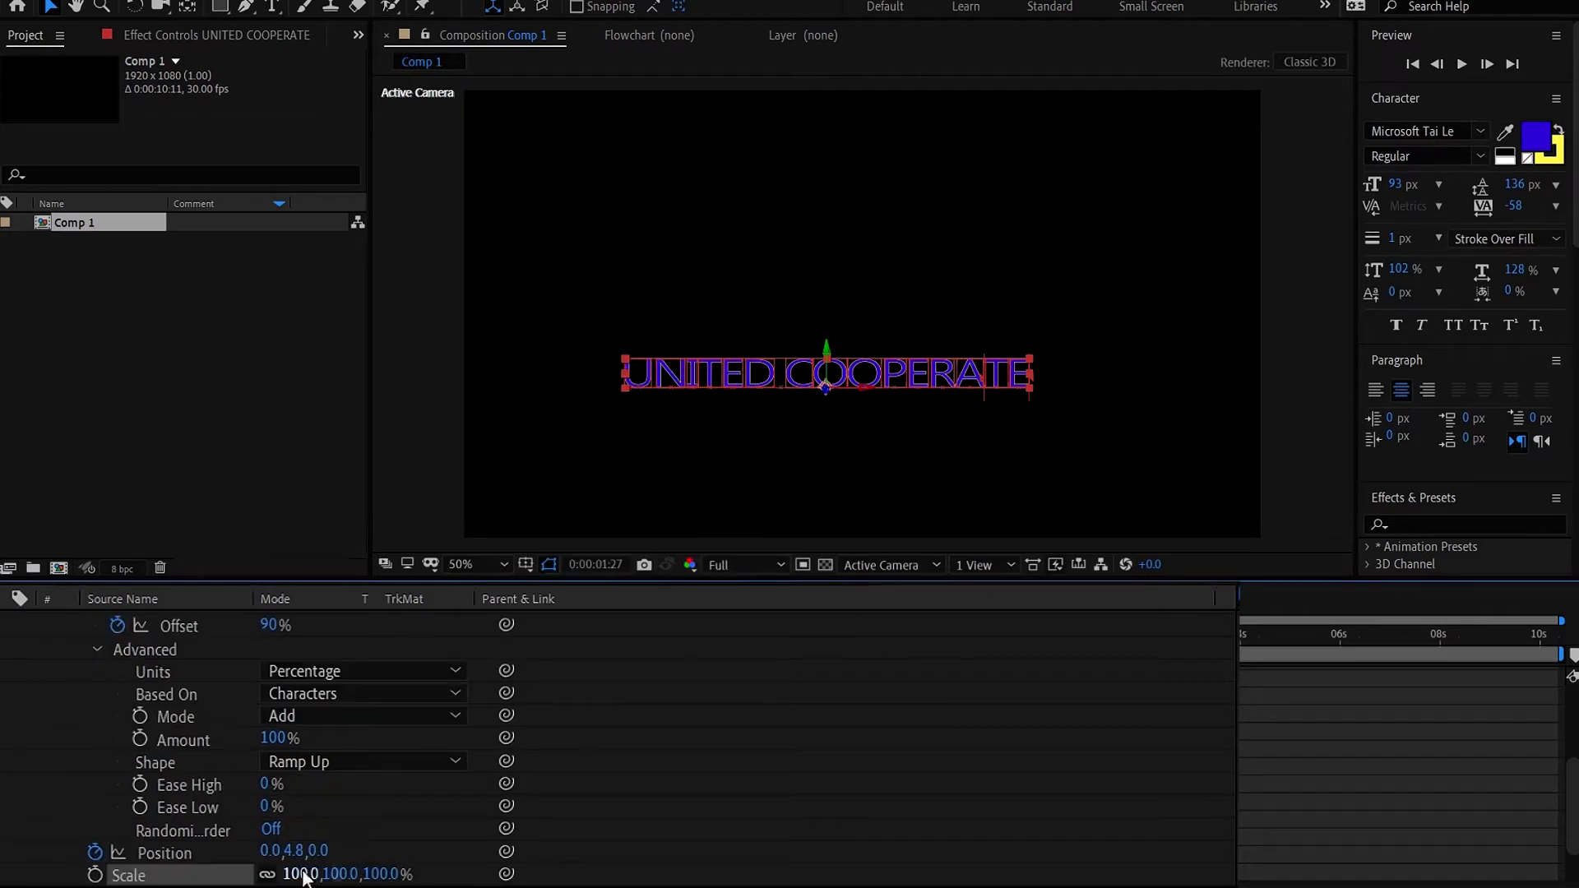
{"action": "left_click", "coordinate": [342, 873]}
{"action": "key", "text": "BackSpace"}
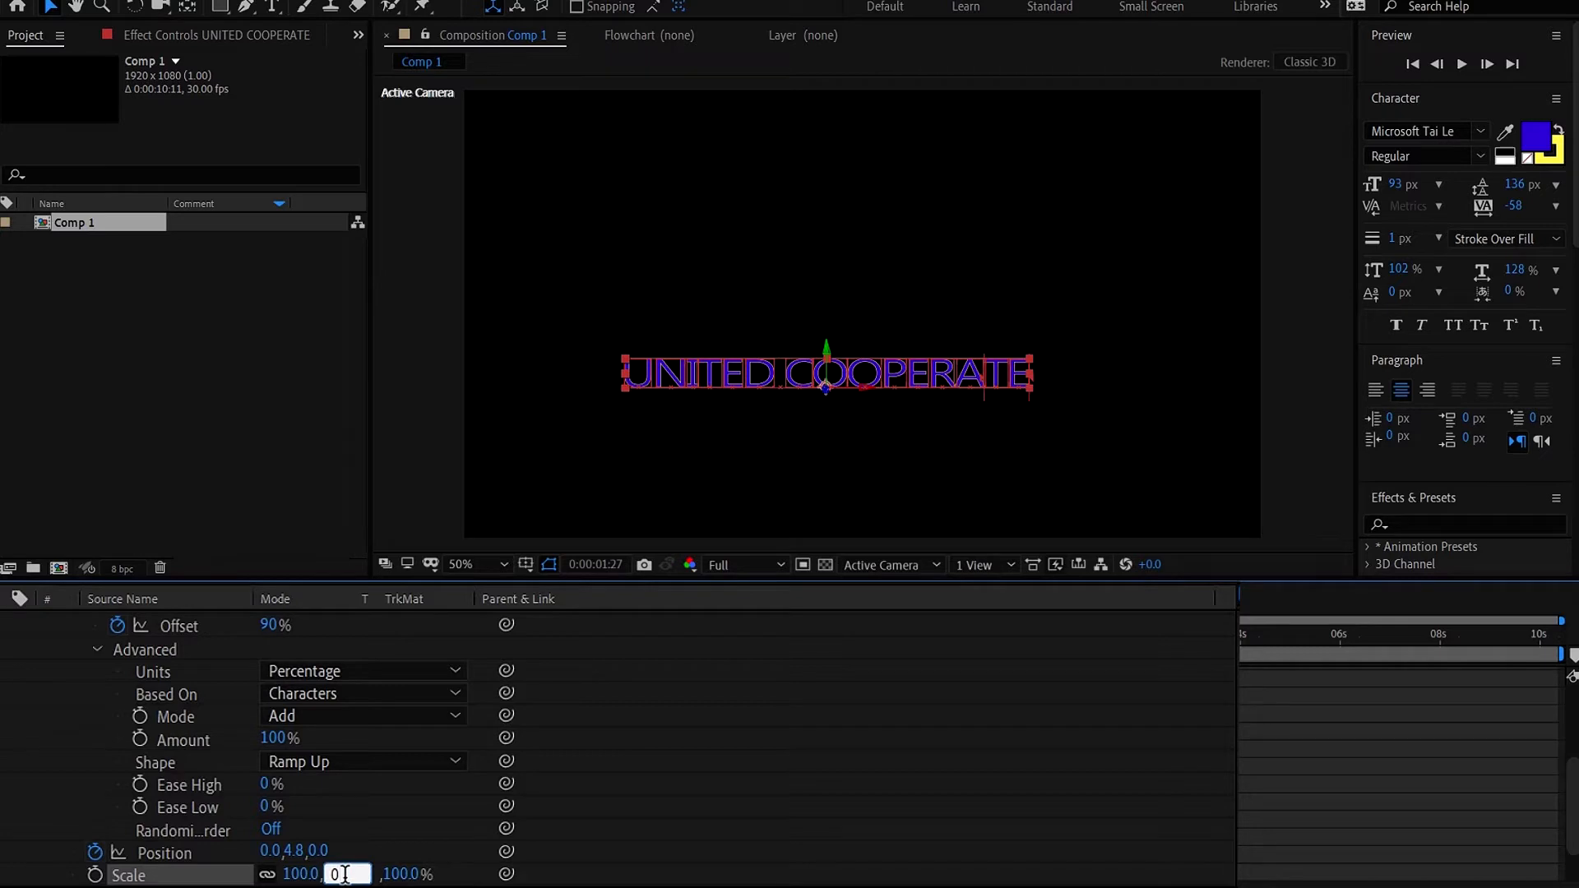
{"action": "type", "text": "0"}
{"action": "key", "text": "Return"}
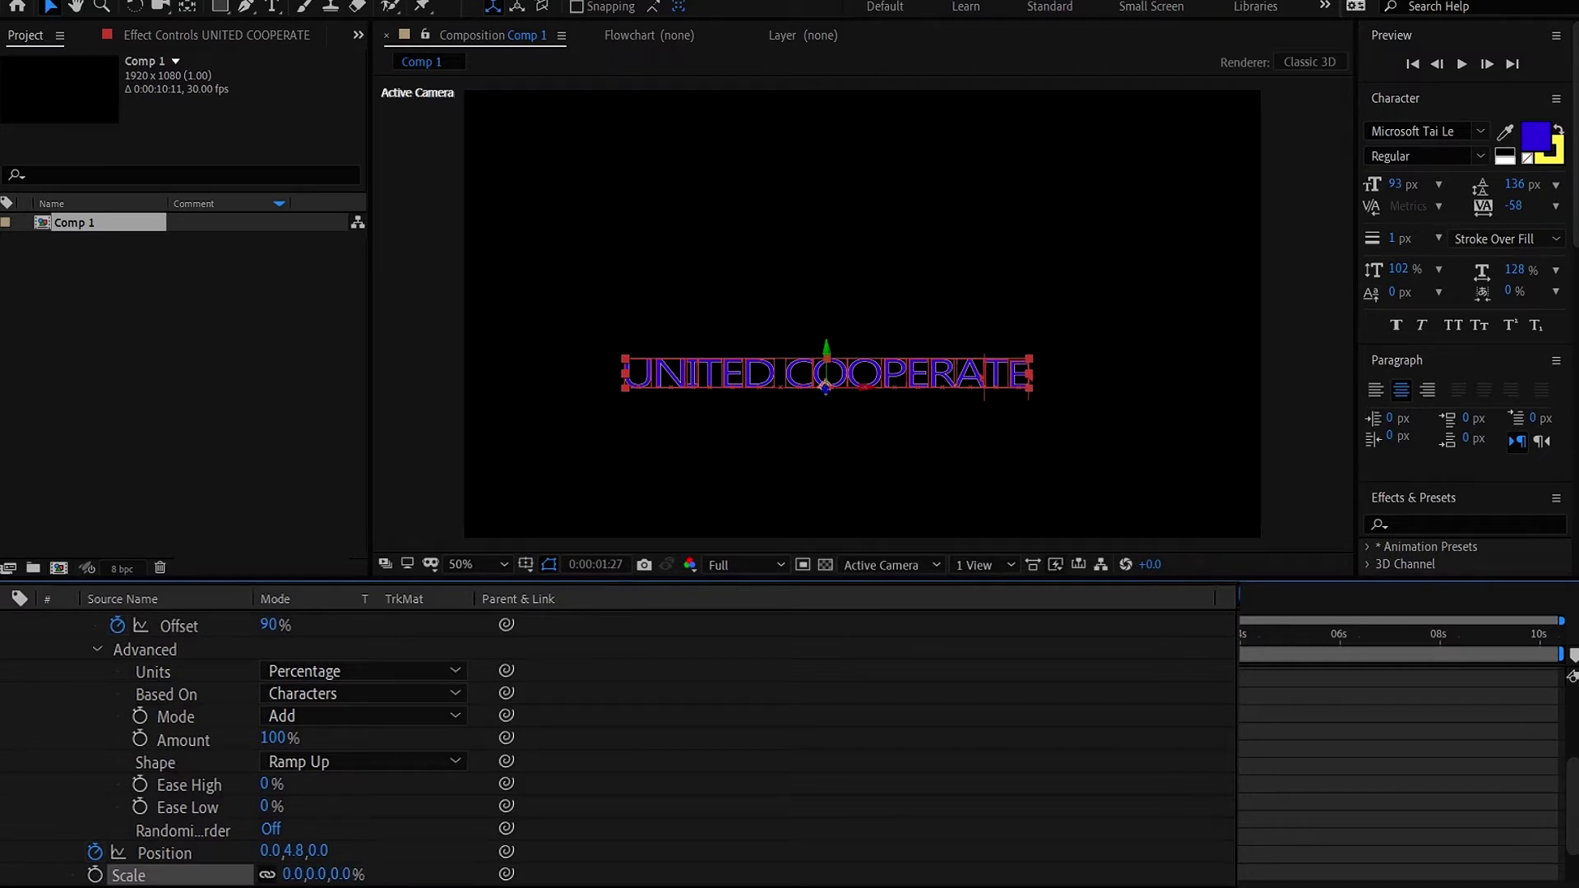
{"action": "key", "text": "Home"}
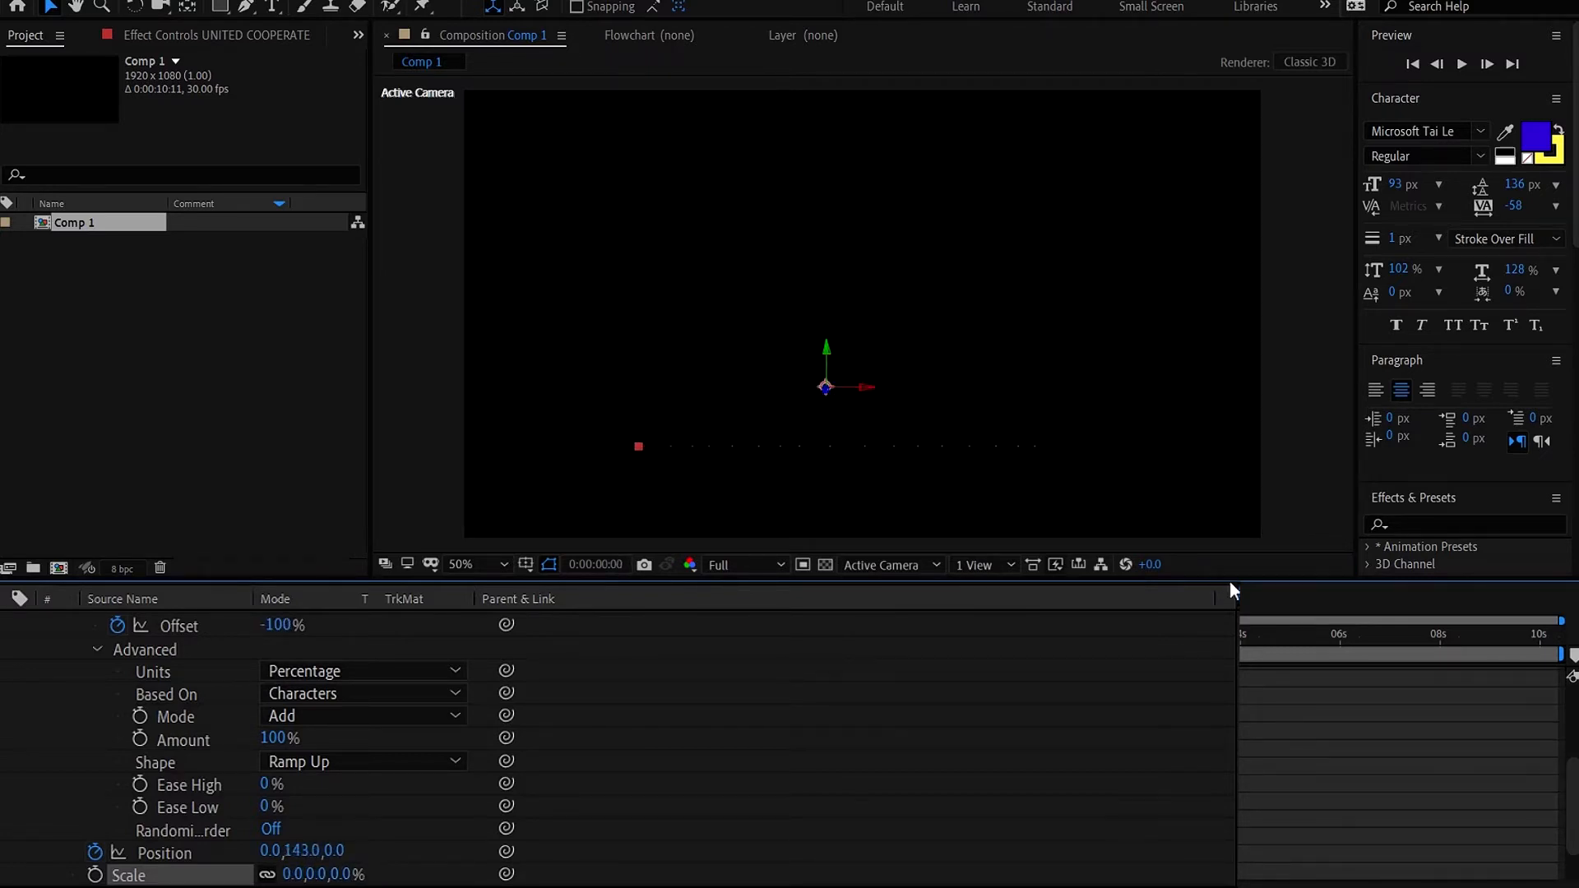
{"action": "key", "text": "space"}
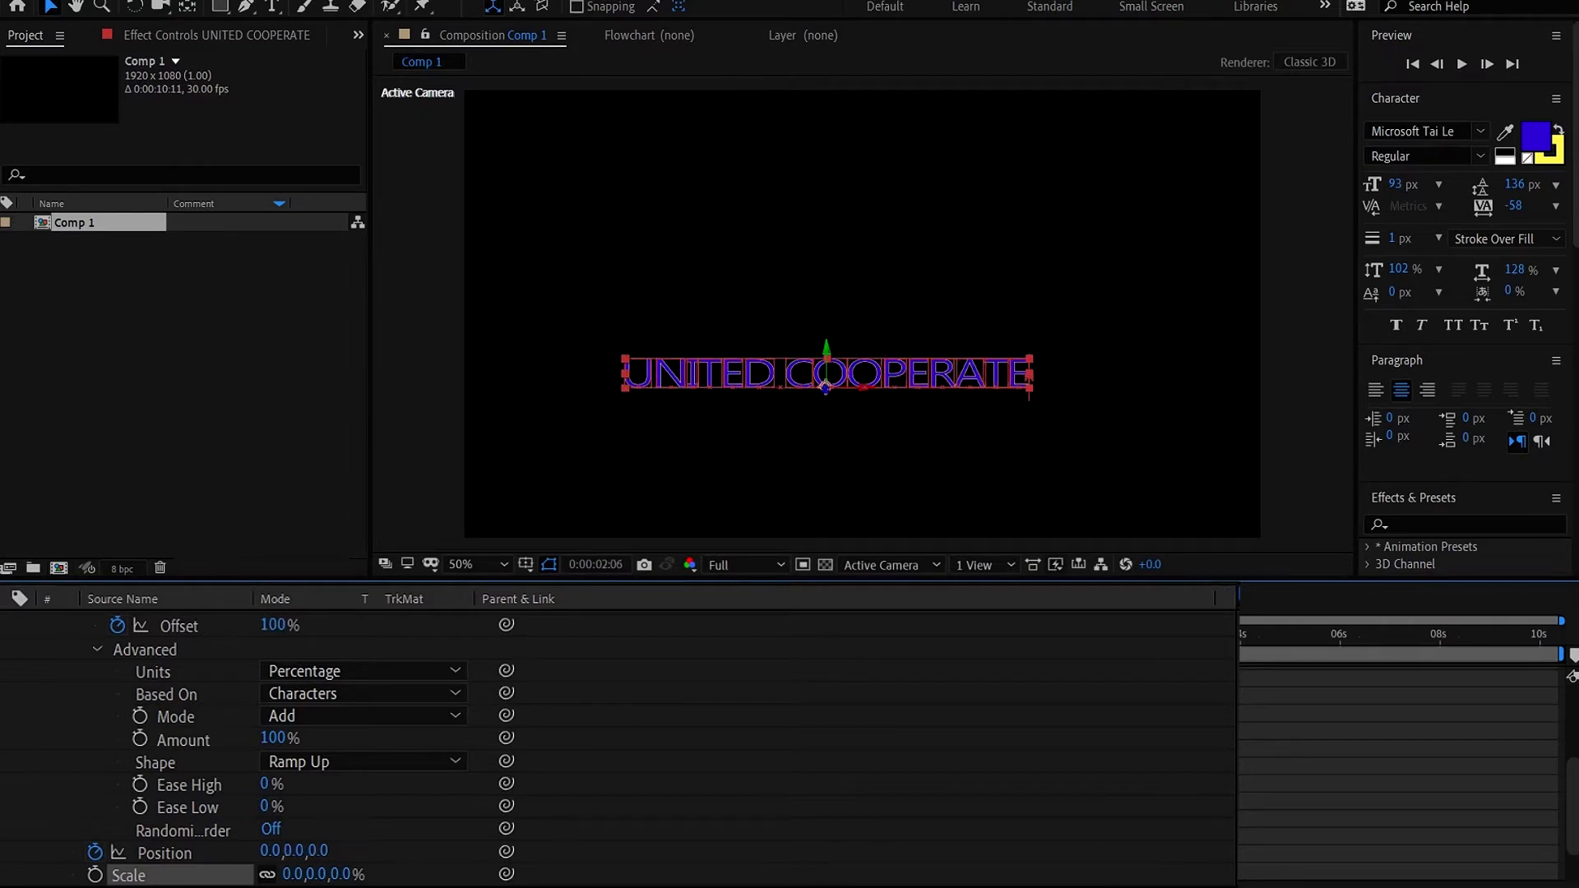
{"action": "key", "text": "space"}
- Add an Anchor Point property to Animator 1, set its Y value to 365, and check the motion over time
{"action": "scroll", "coordinate": [499, 709], "scroll_direction": "up", "scroll_amount": 5}
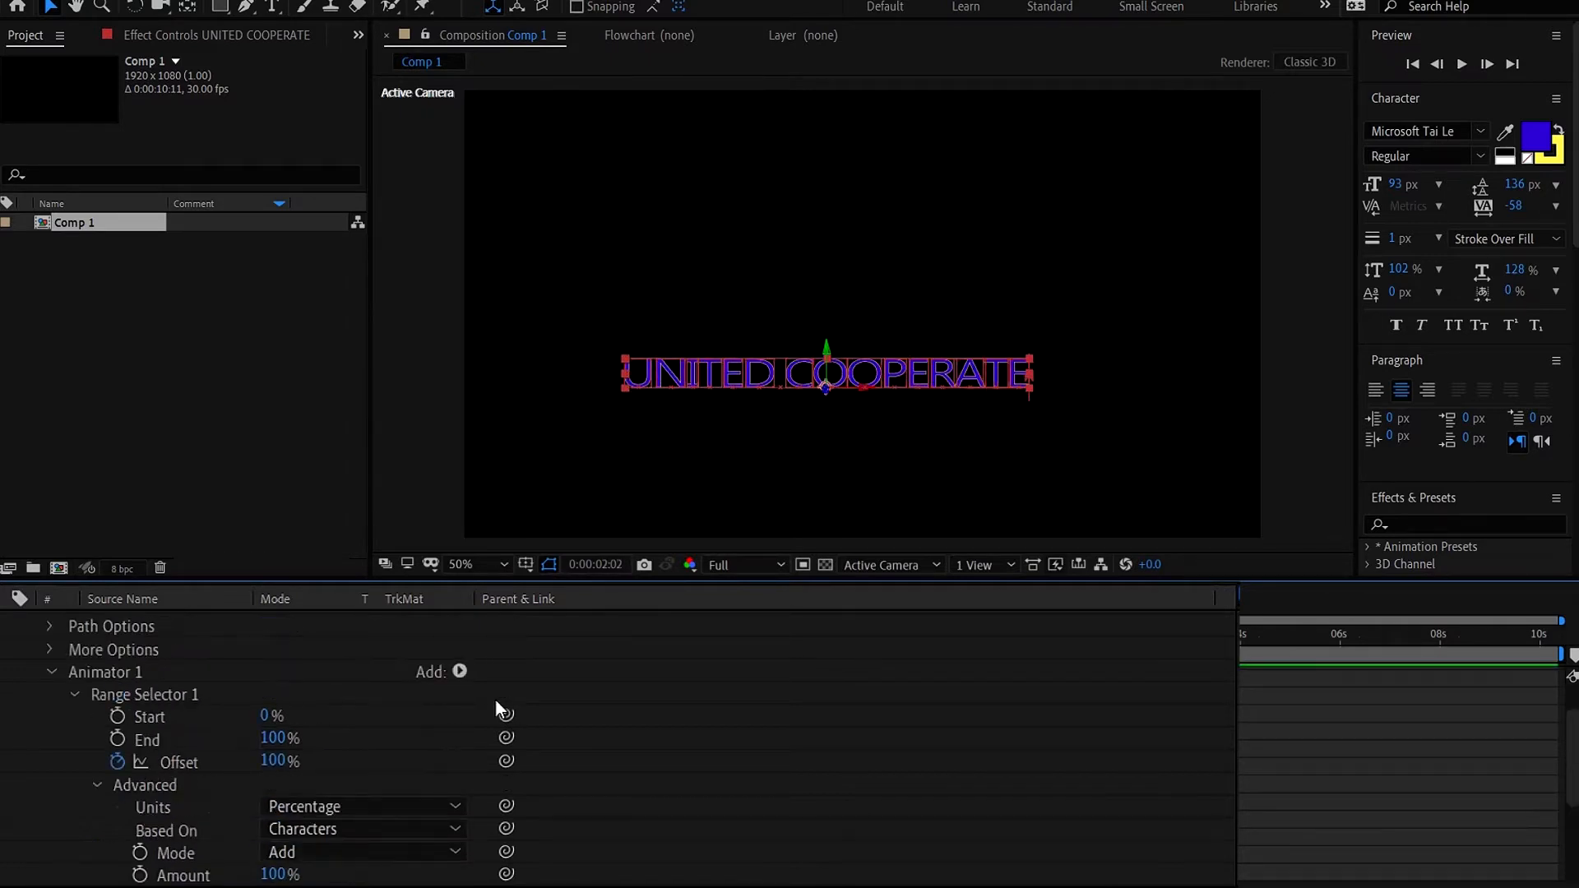
{"action": "left_click", "coordinate": [462, 735]}
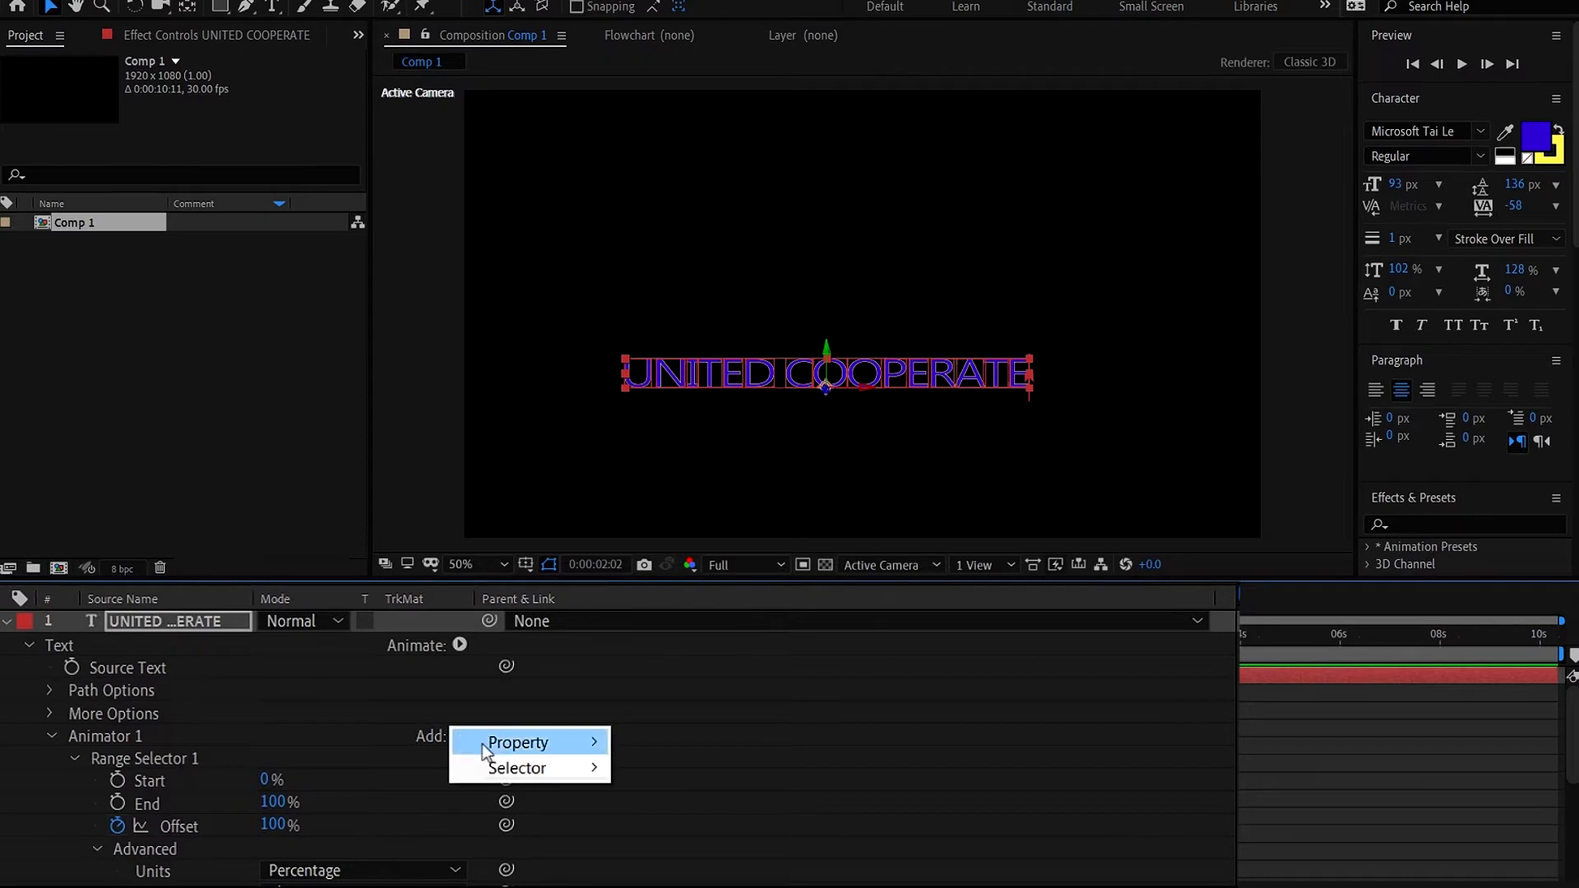
{"action": "mouse_move", "coordinate": [484, 745]}
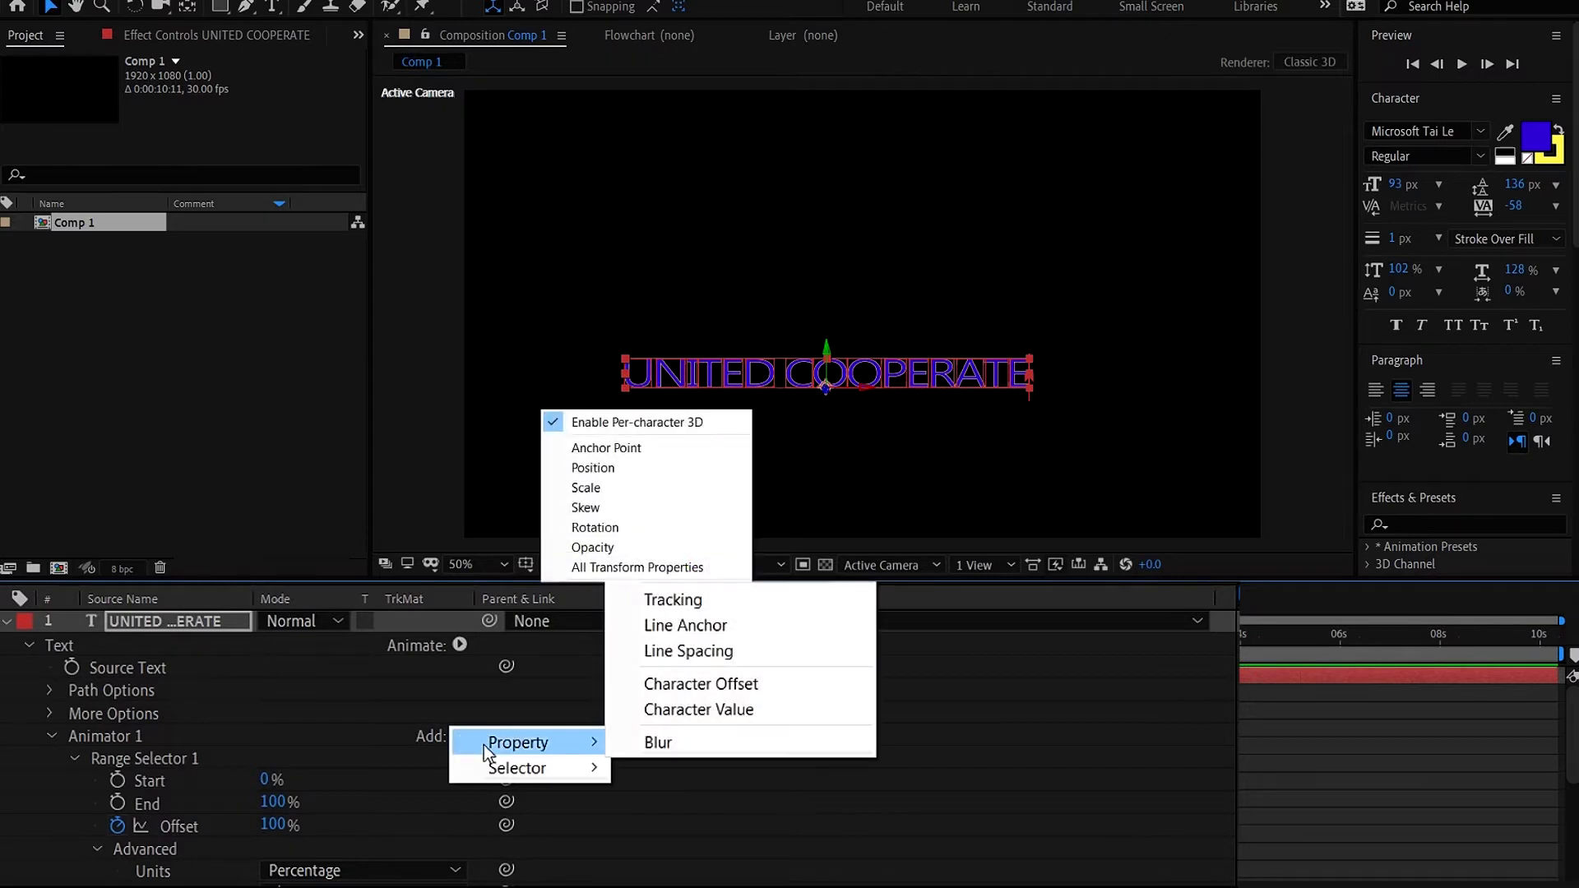
{"action": "left_click", "coordinate": [609, 449]}
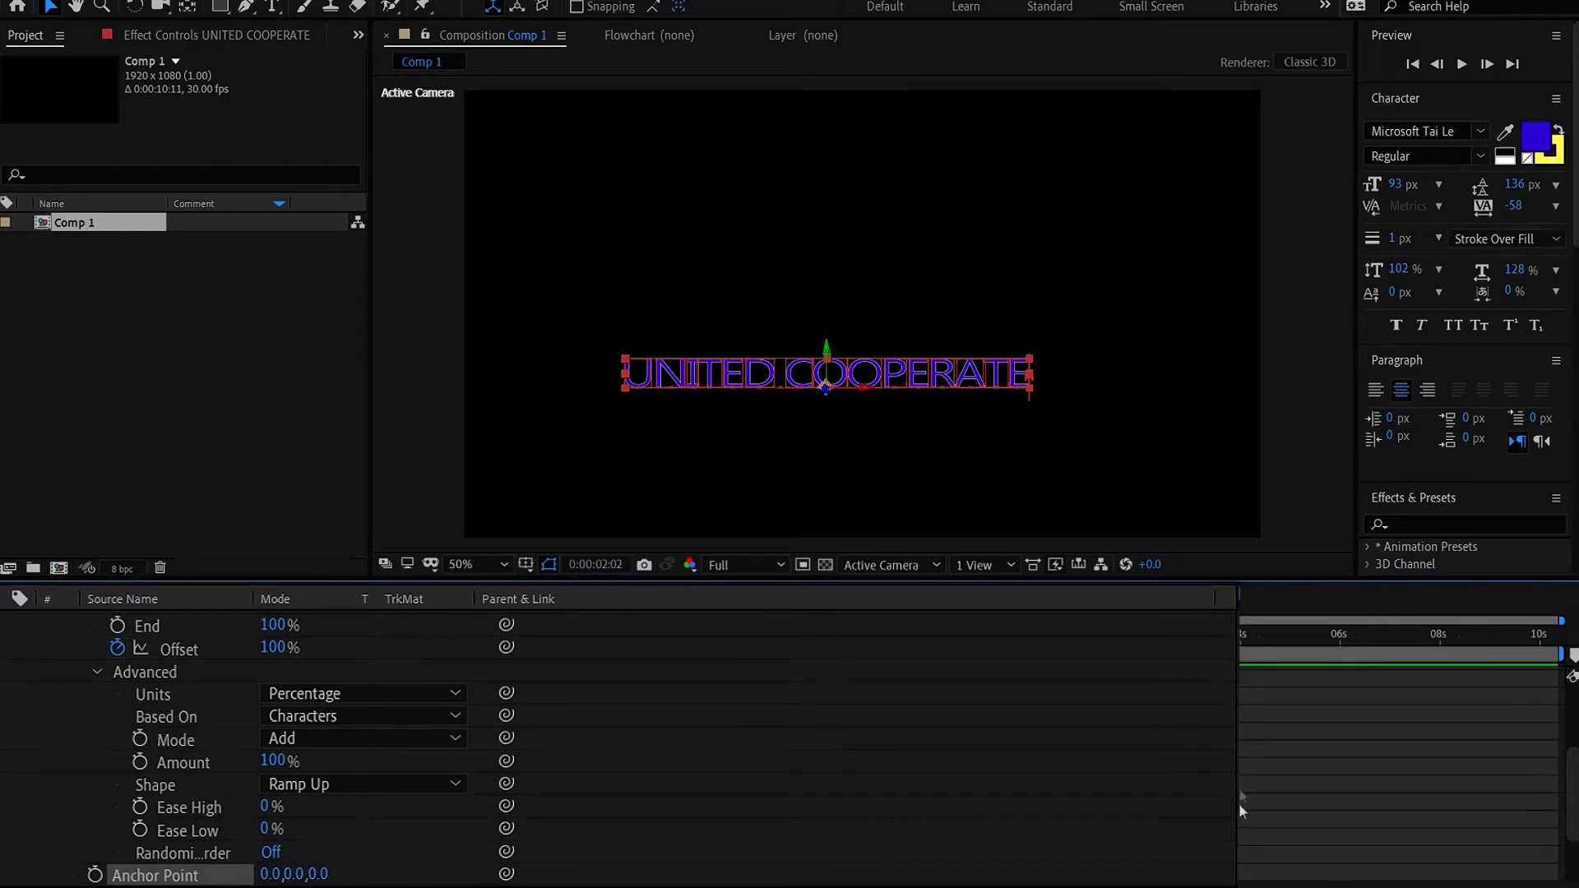
{"action": "left_click_drag", "start_coordinate": [292, 874], "coordinate": [791, 861]}
{"action": "left_click_drag", "start_coordinate": [1142, 634], "coordinate": [1076, 634]}
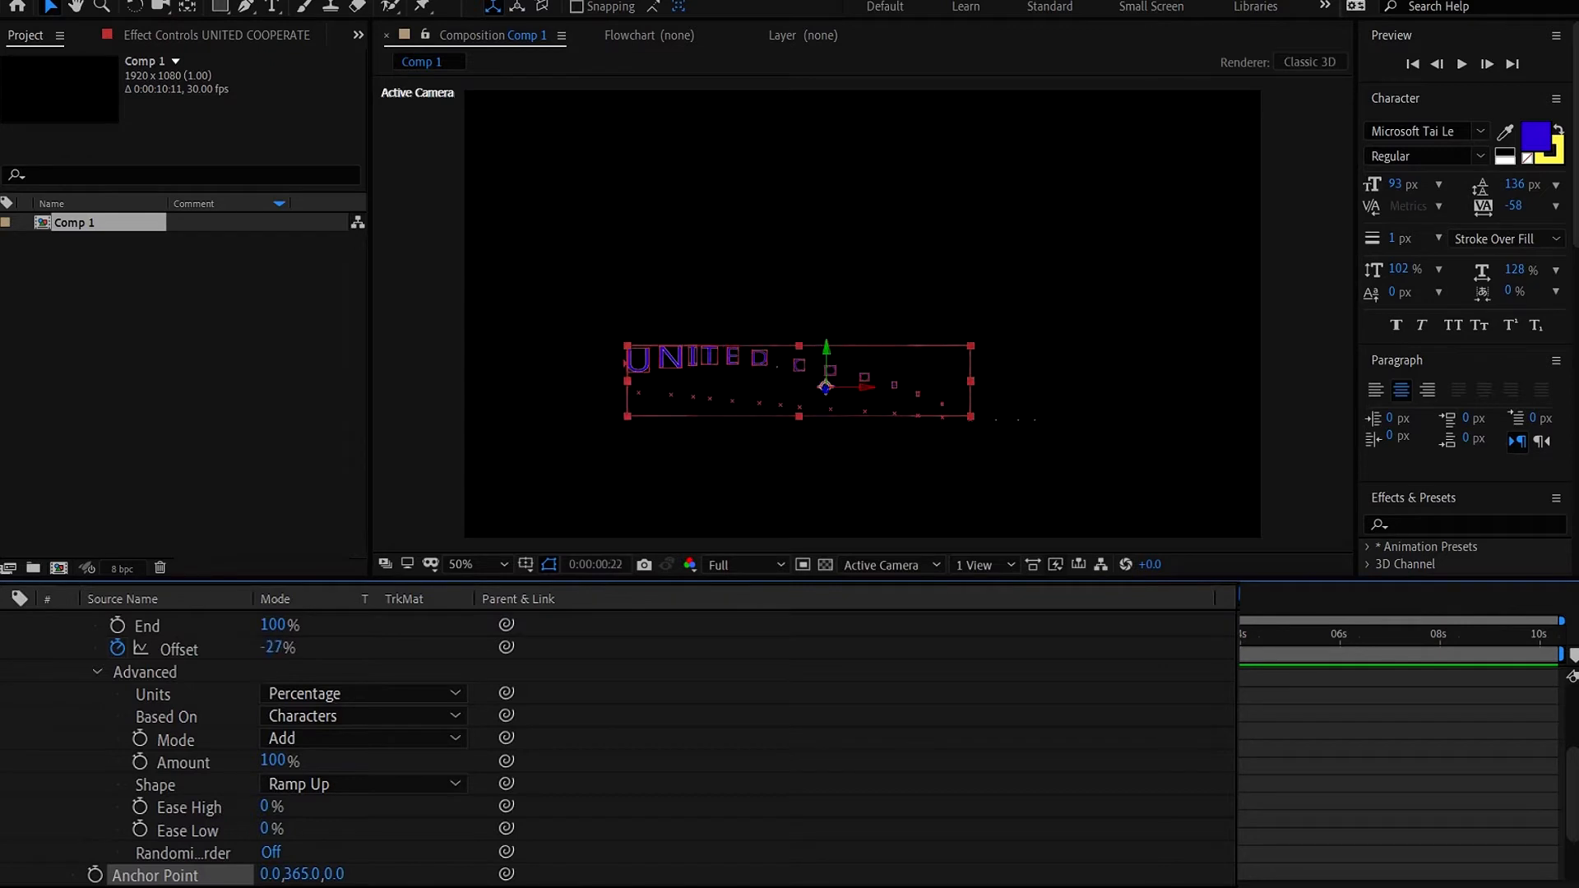
- Turn off keyframing for Animator 1's Position and set it to 0.0, 0.0, 0.0
{"action": "scroll", "coordinate": [66, 727], "scroll_direction": "up", "scroll_amount": 3}
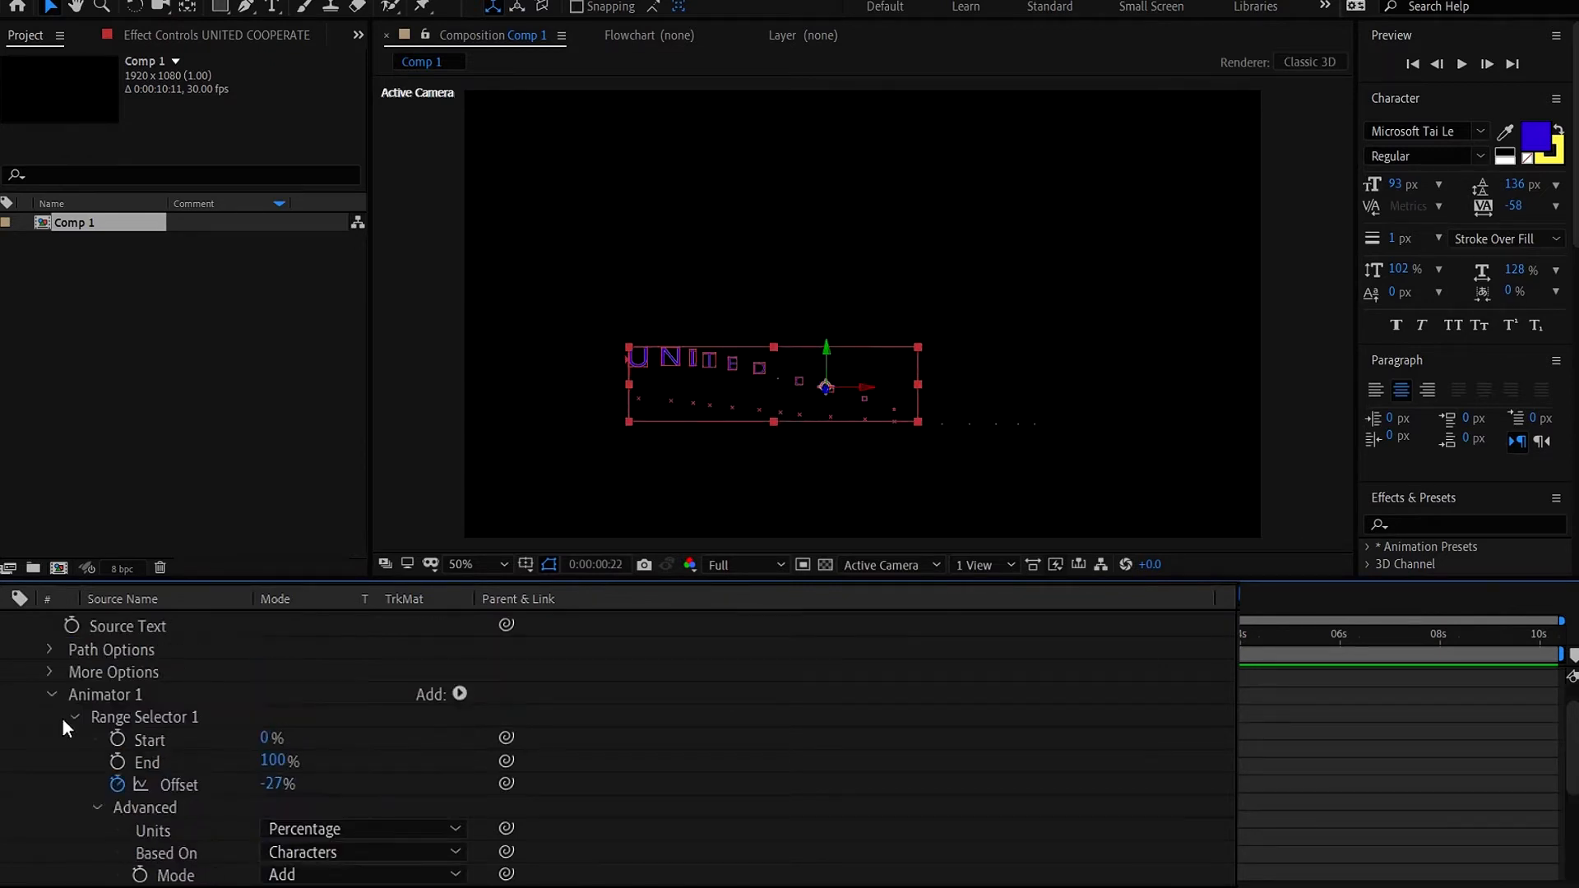
{"action": "scroll", "coordinate": [210, 826], "scroll_direction": "down", "scroll_amount": 3}
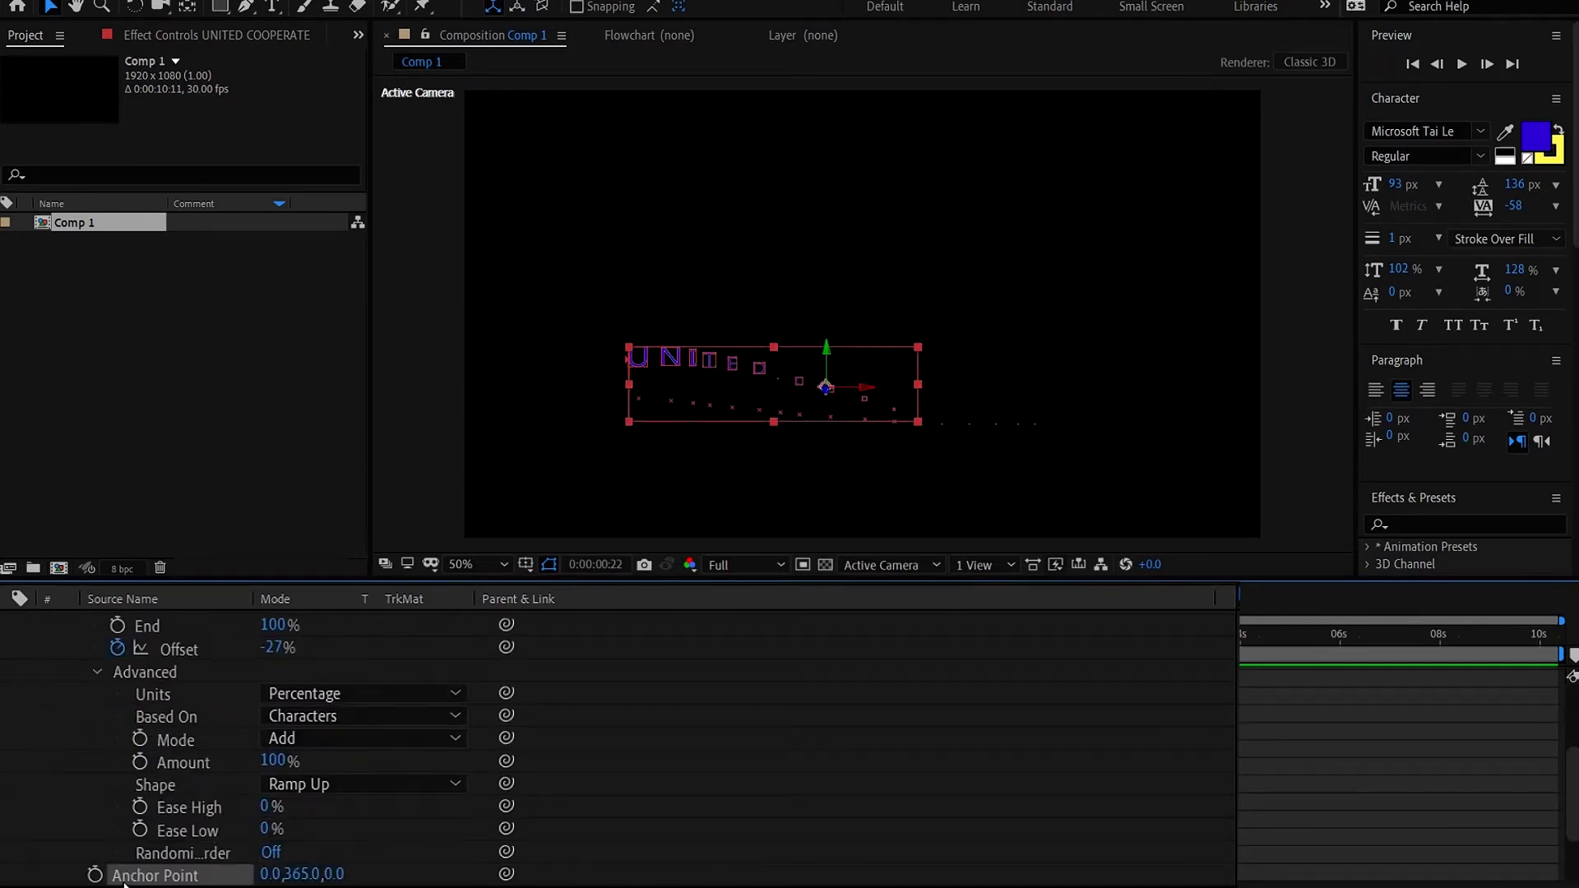
{"action": "scroll", "coordinate": [206, 823], "scroll_direction": "down", "scroll_amount": 3}
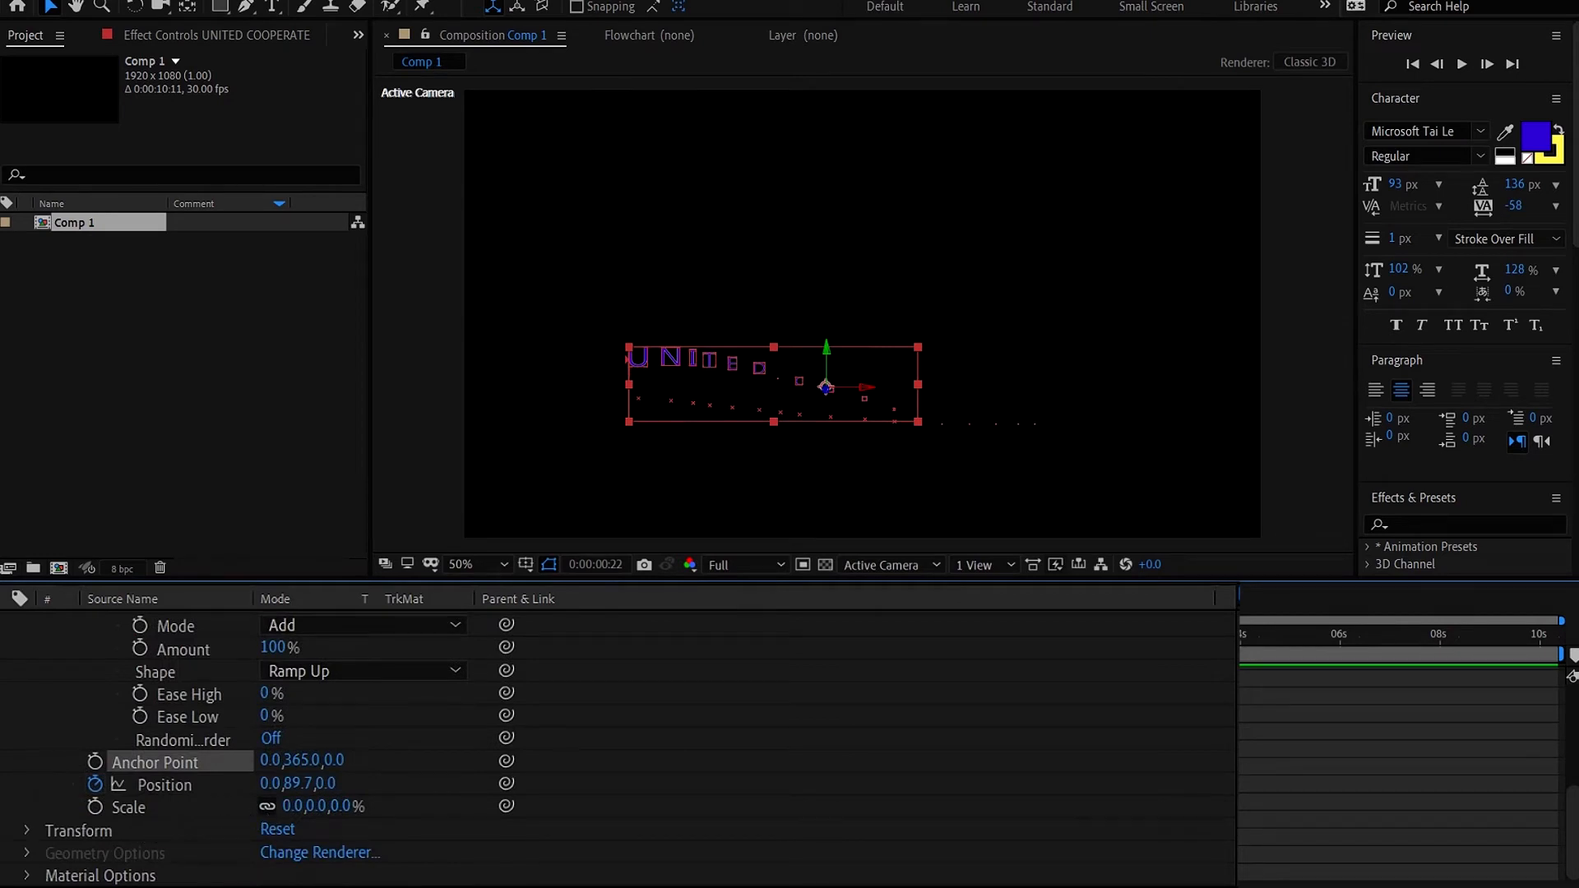
{"action": "left_click", "coordinate": [114, 784]}
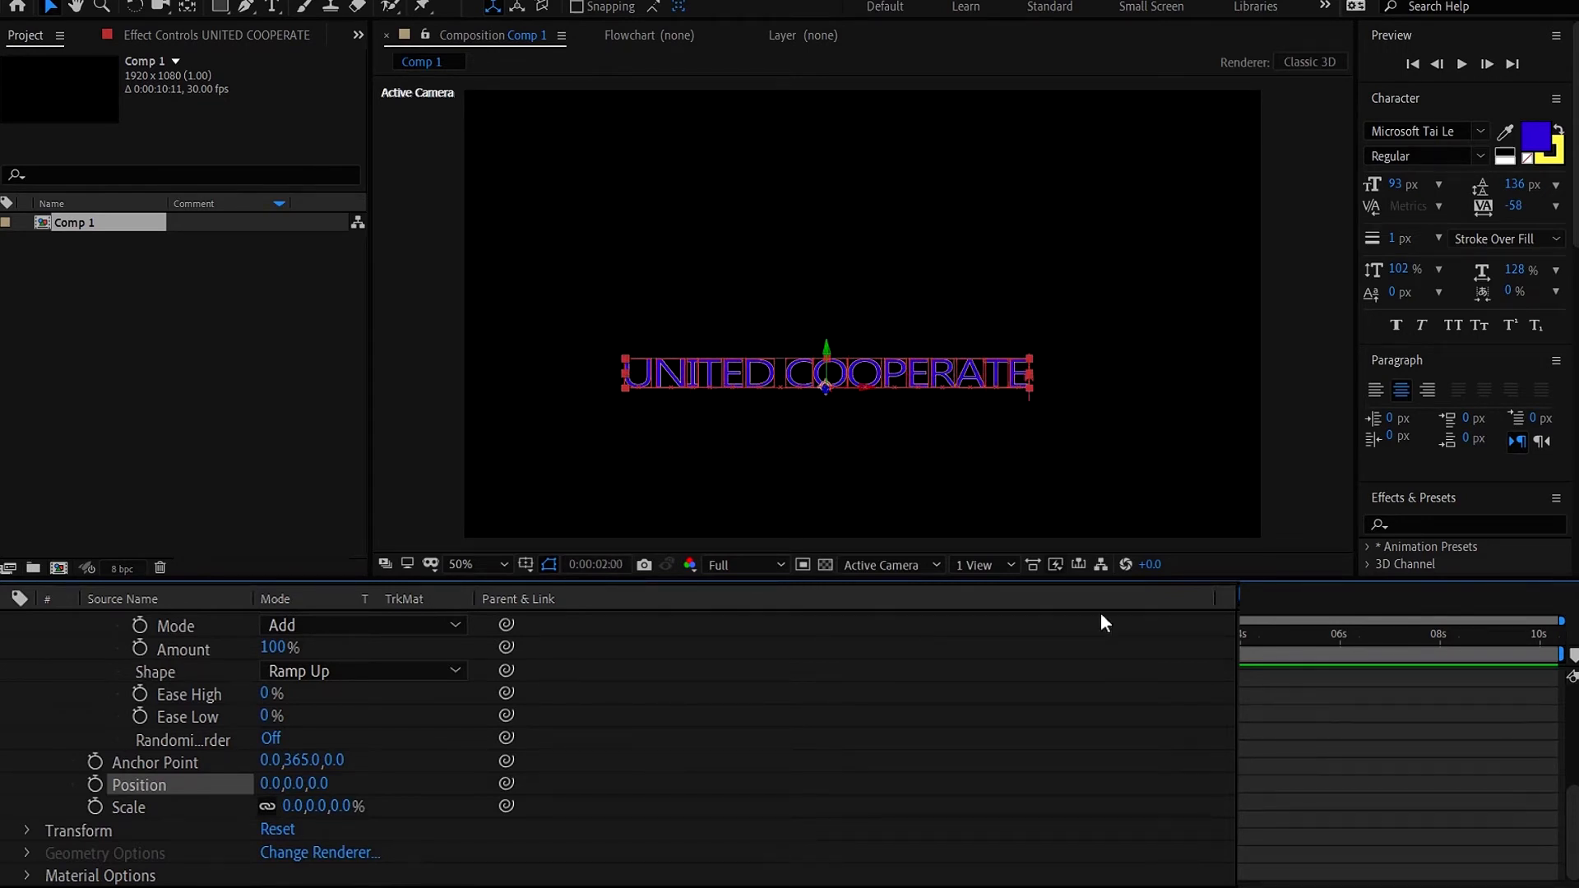
- Add a Rotation property to Animator 1 of the text layer
{"action": "scroll", "coordinate": [56, 679], "scroll_direction": "up", "scroll_amount": 6}
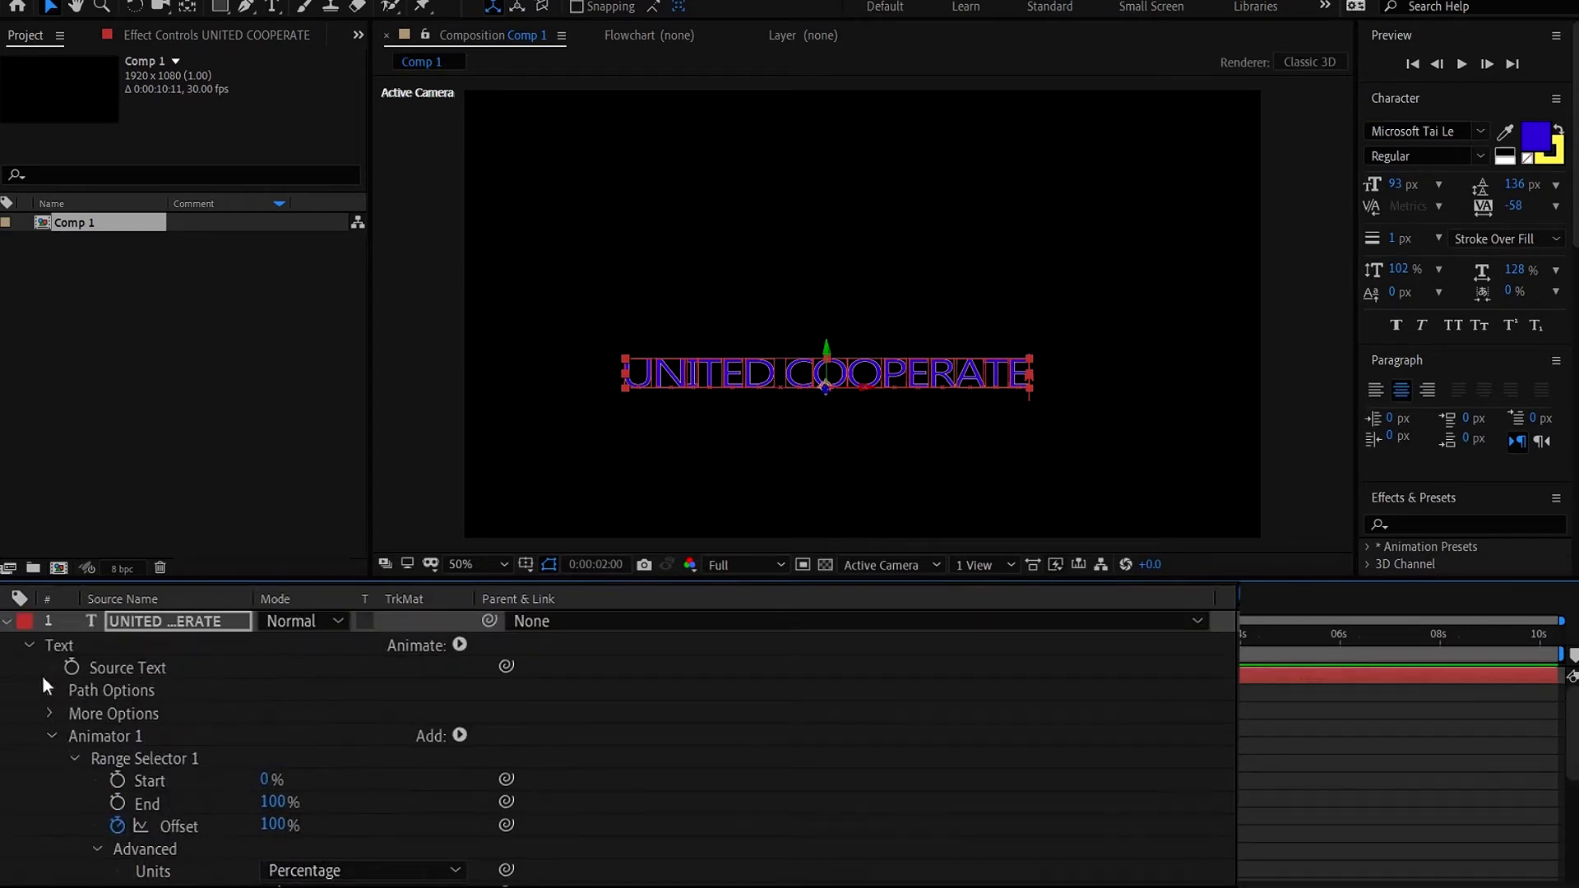
{"action": "scroll", "coordinate": [171, 816], "scroll_direction": "down", "scroll_amount": 5}
{"action": "scroll", "coordinate": [168, 817], "scroll_direction": "up", "scroll_amount": 5}
{"action": "left_click", "coordinate": [462, 737]}
{"action": "mouse_move", "coordinate": [502, 740]}
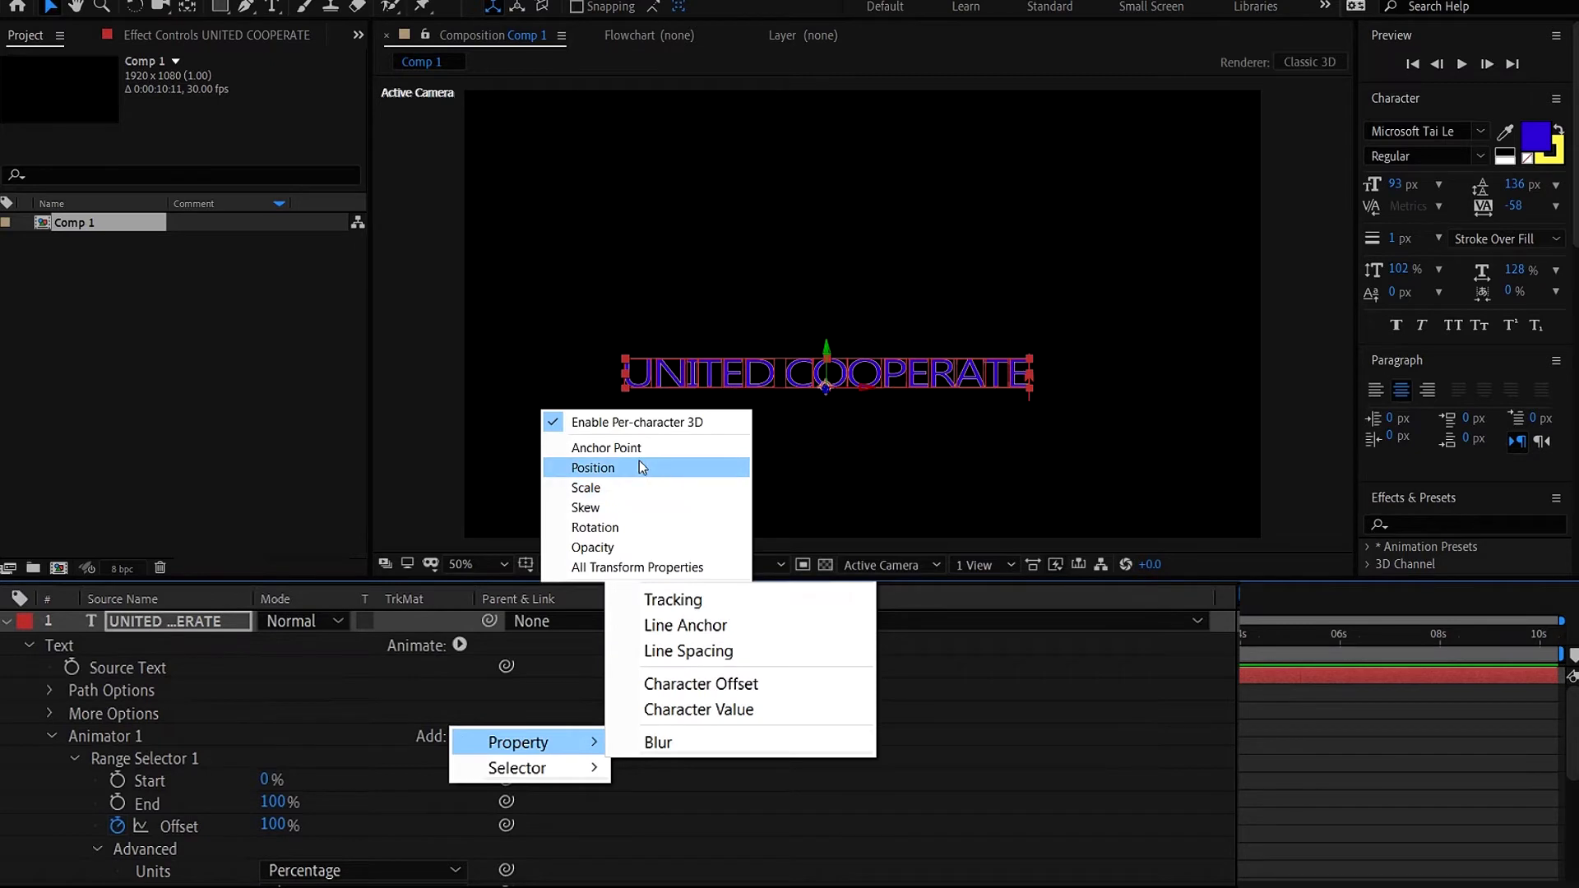
{"action": "left_click", "coordinate": [607, 527]}
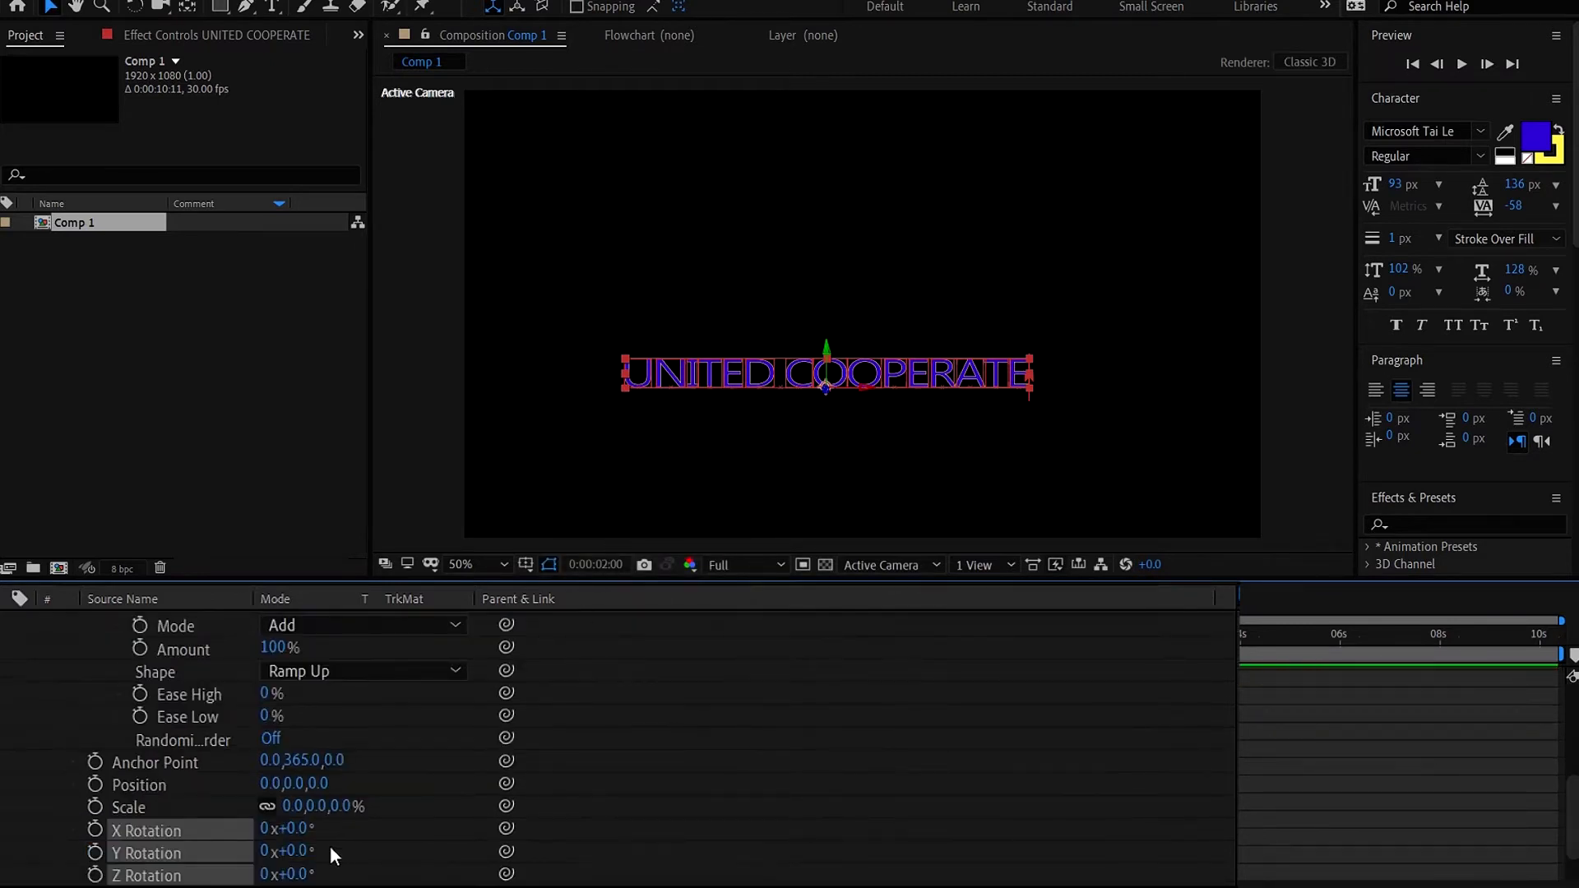
- Set Animator 1's Y Rotation to 194° while previewing the animation, and collapse the text layer's properties
{"action": "left_click_drag", "start_coordinate": [292, 855], "coordinate": [338, 847]}
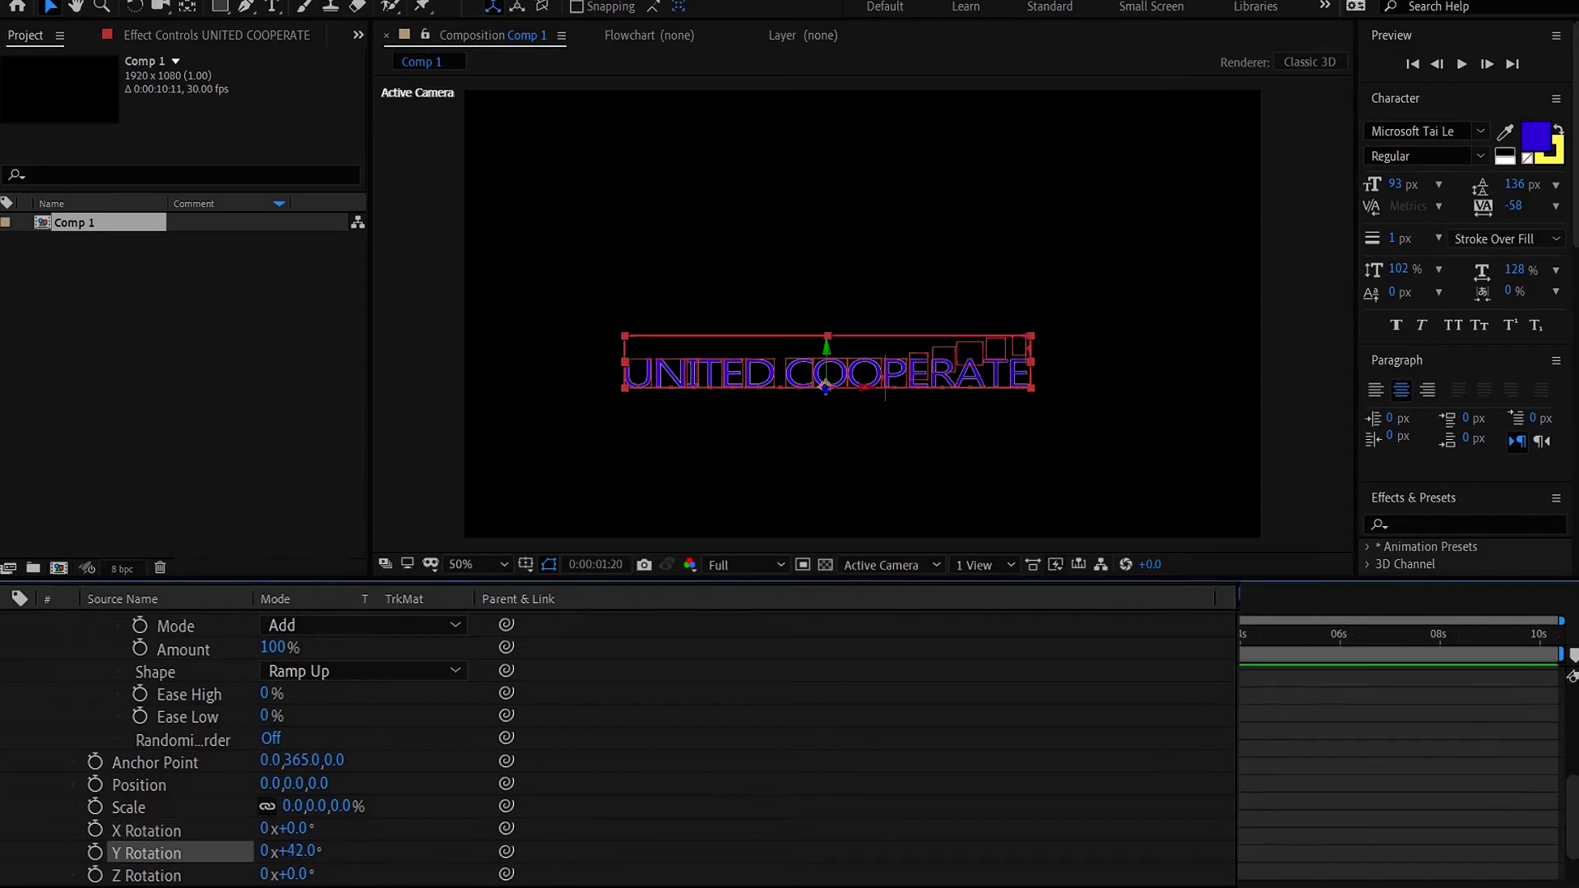
{"action": "key", "text": "Home"}
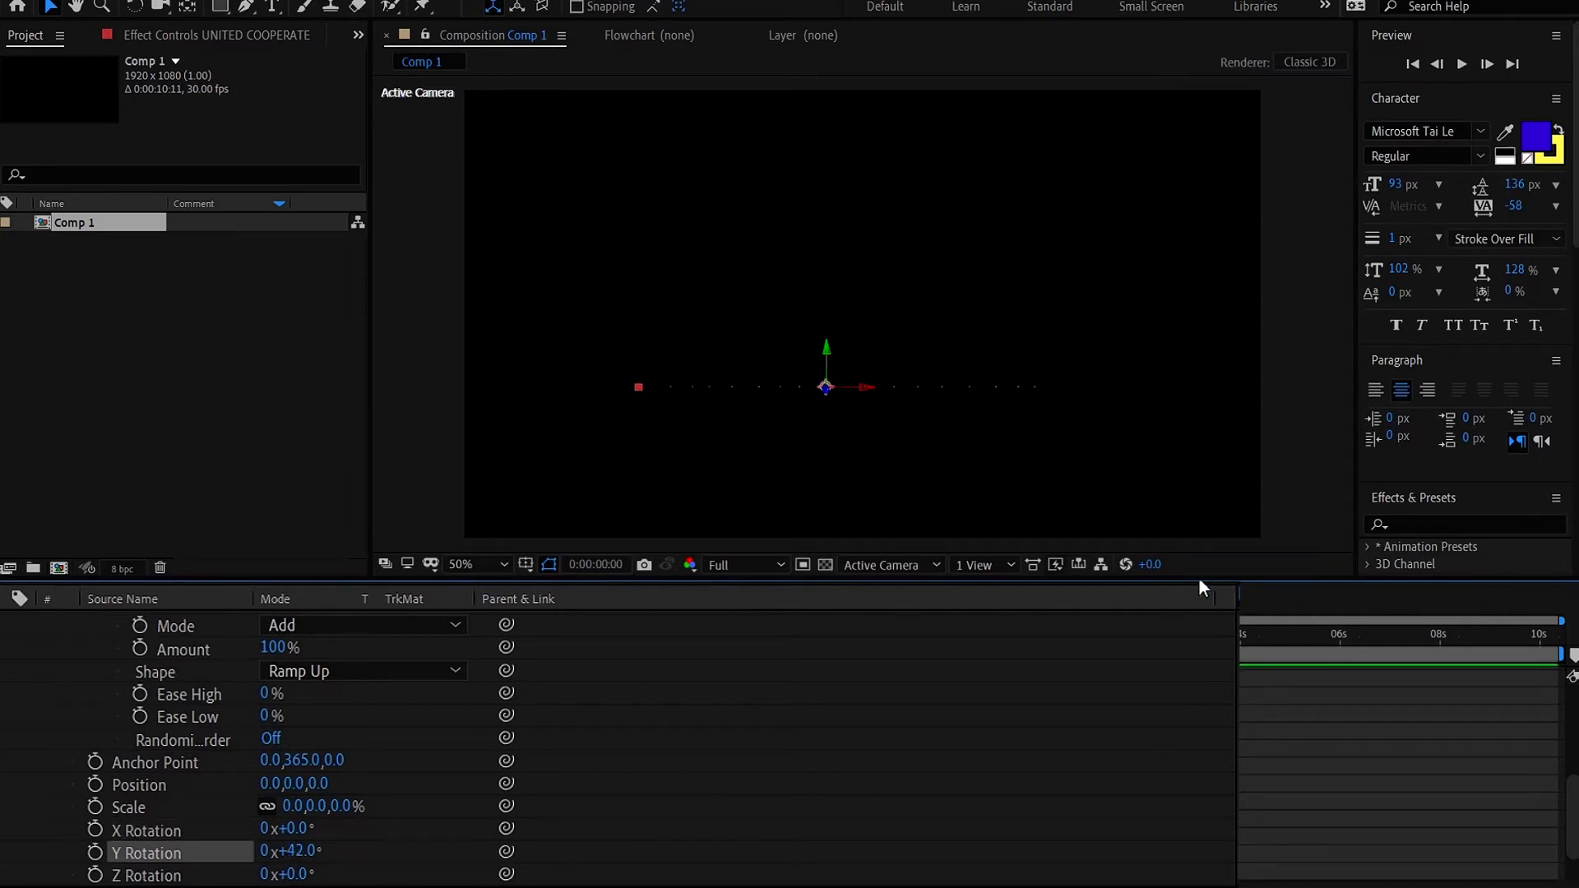
{"action": "key", "text": "space"}
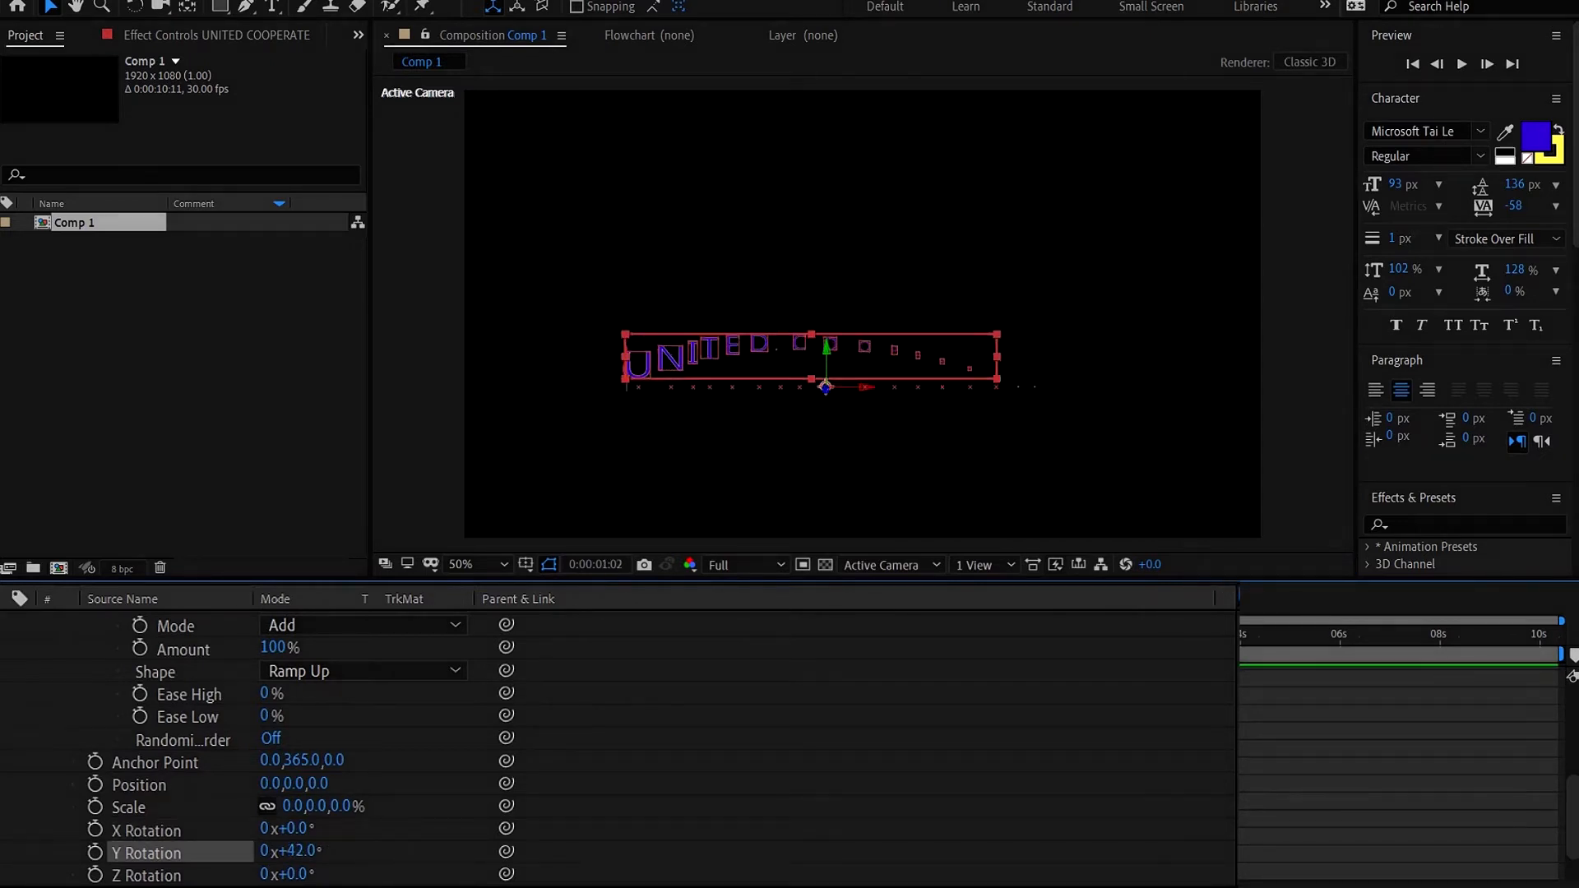
{"action": "left_click_drag", "start_coordinate": [297, 860], "coordinate": [499, 853]}
{"action": "key", "text": "space"}
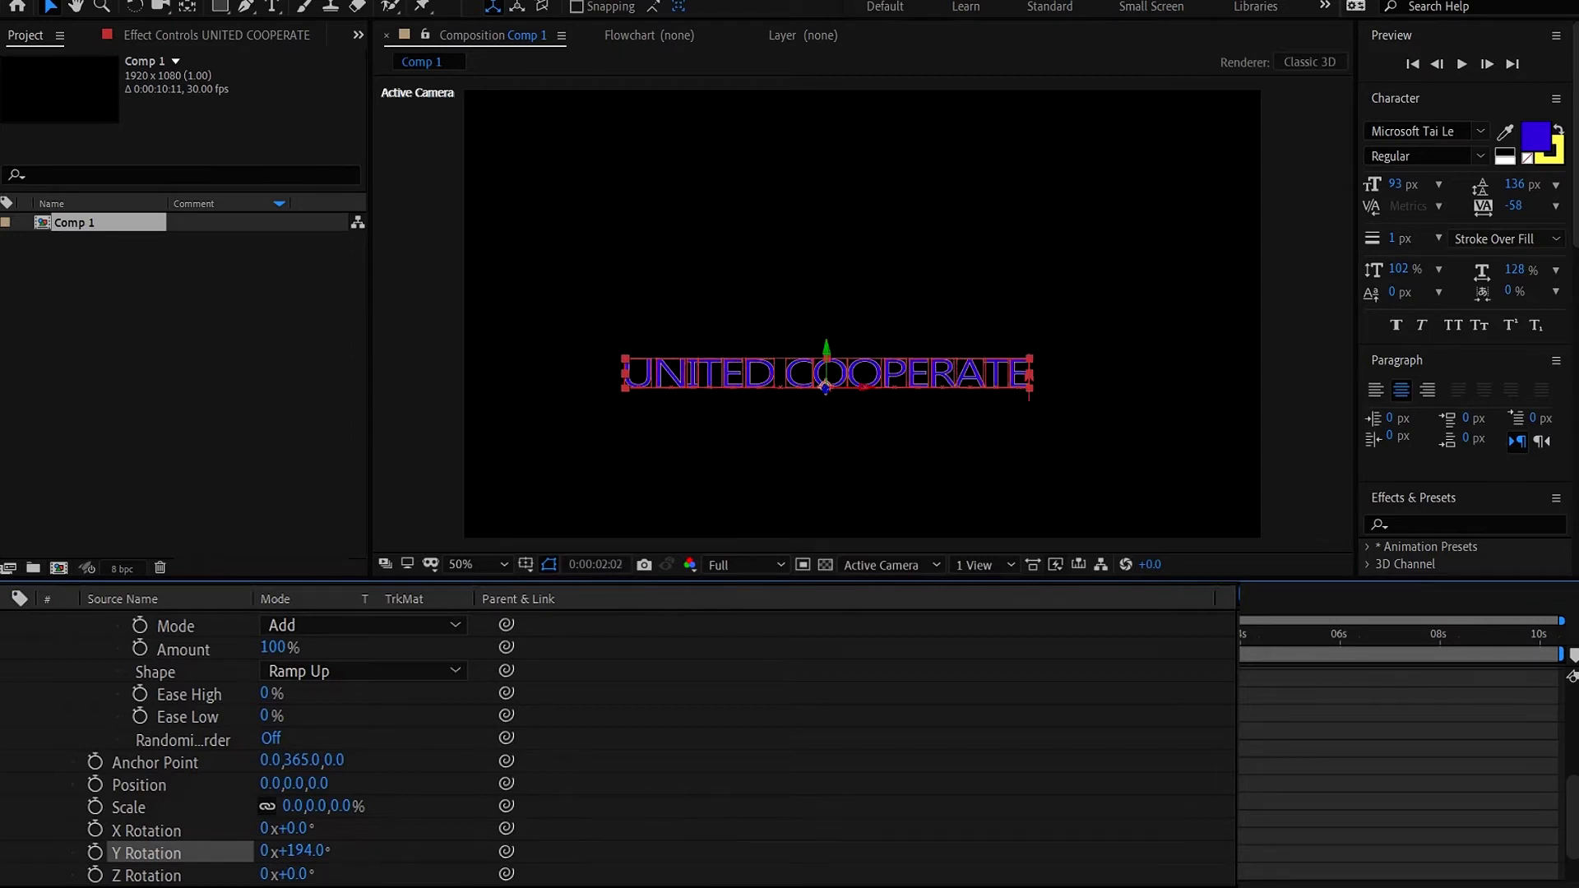
{"action": "scroll", "coordinate": [617, 740], "scroll_direction": "up", "scroll_amount": 10}
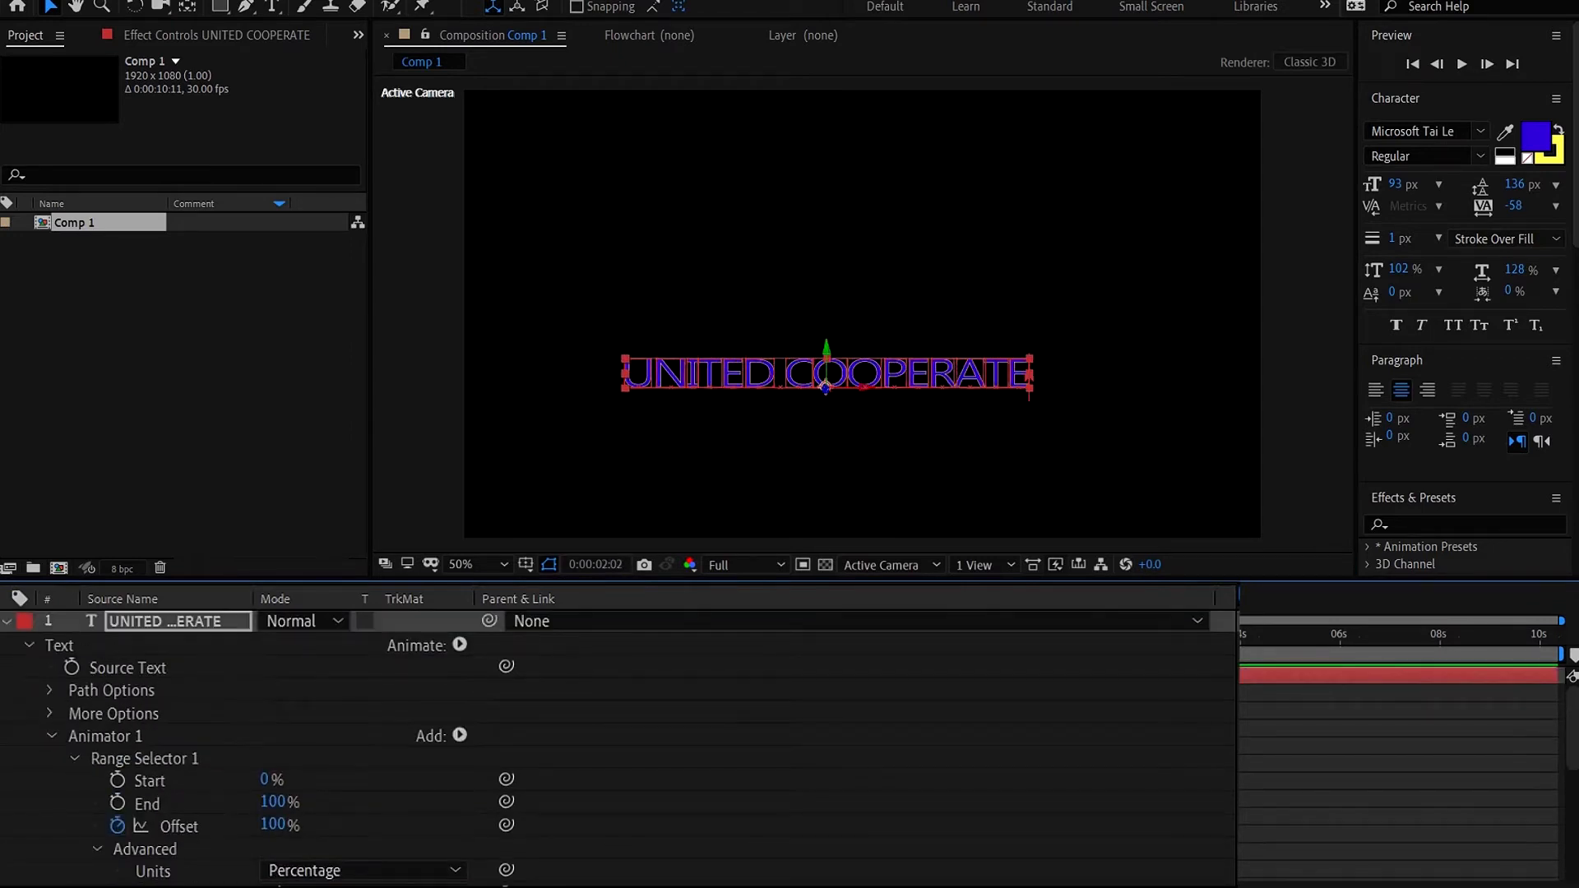
{"action": "left_click", "coordinate": [6, 622]}
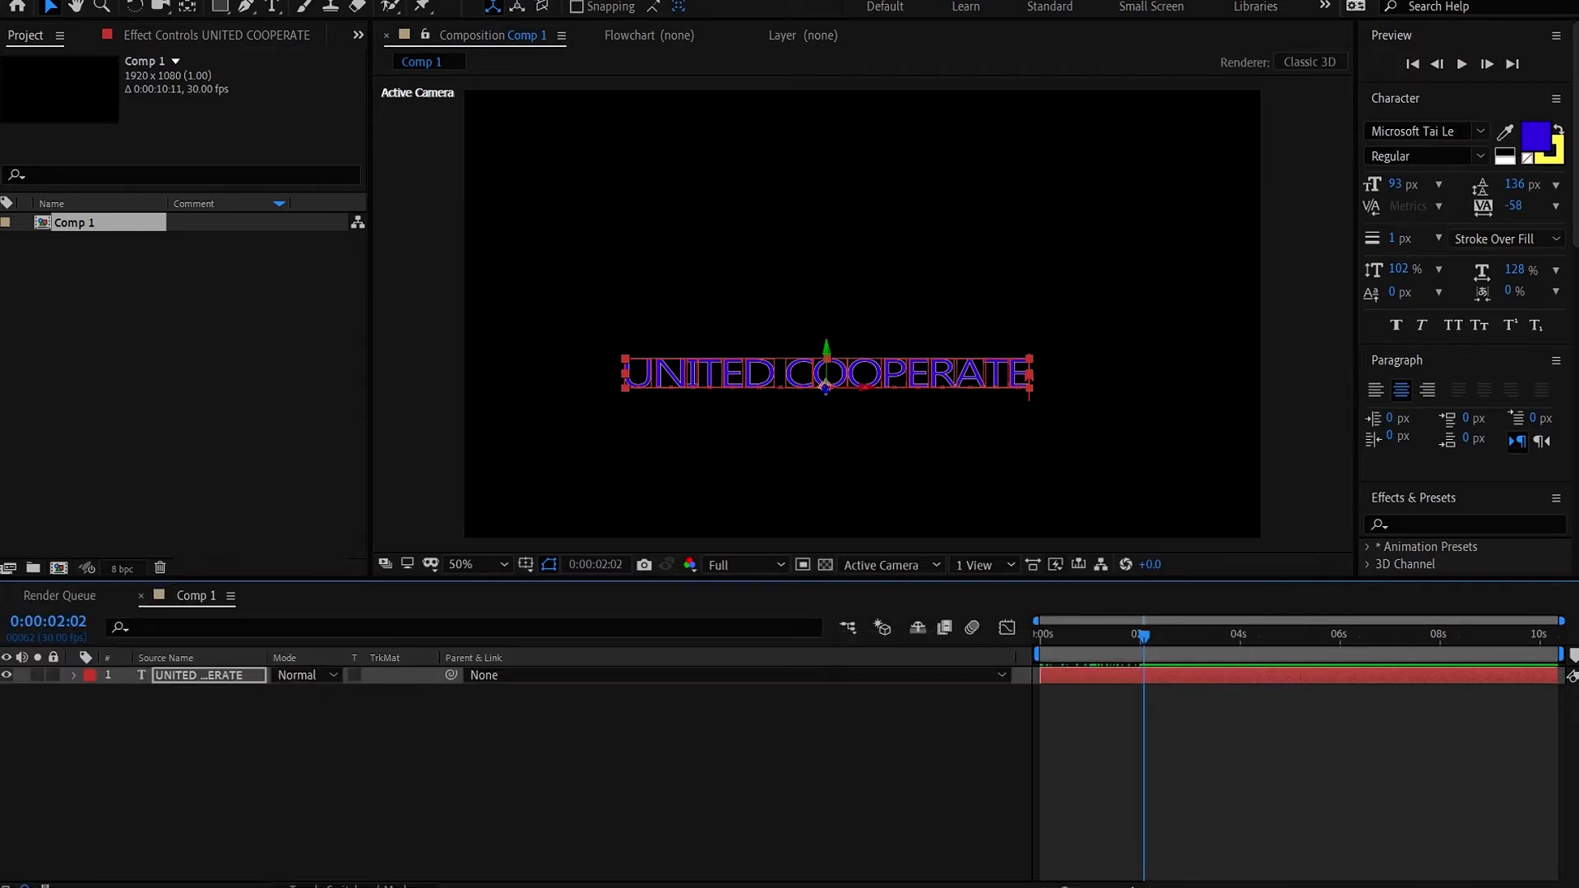
- Import the video production ID_4629782 from the Downloads folder in File Explorer and place it in Comp 1
{"action": "key", "text": "super+e"}
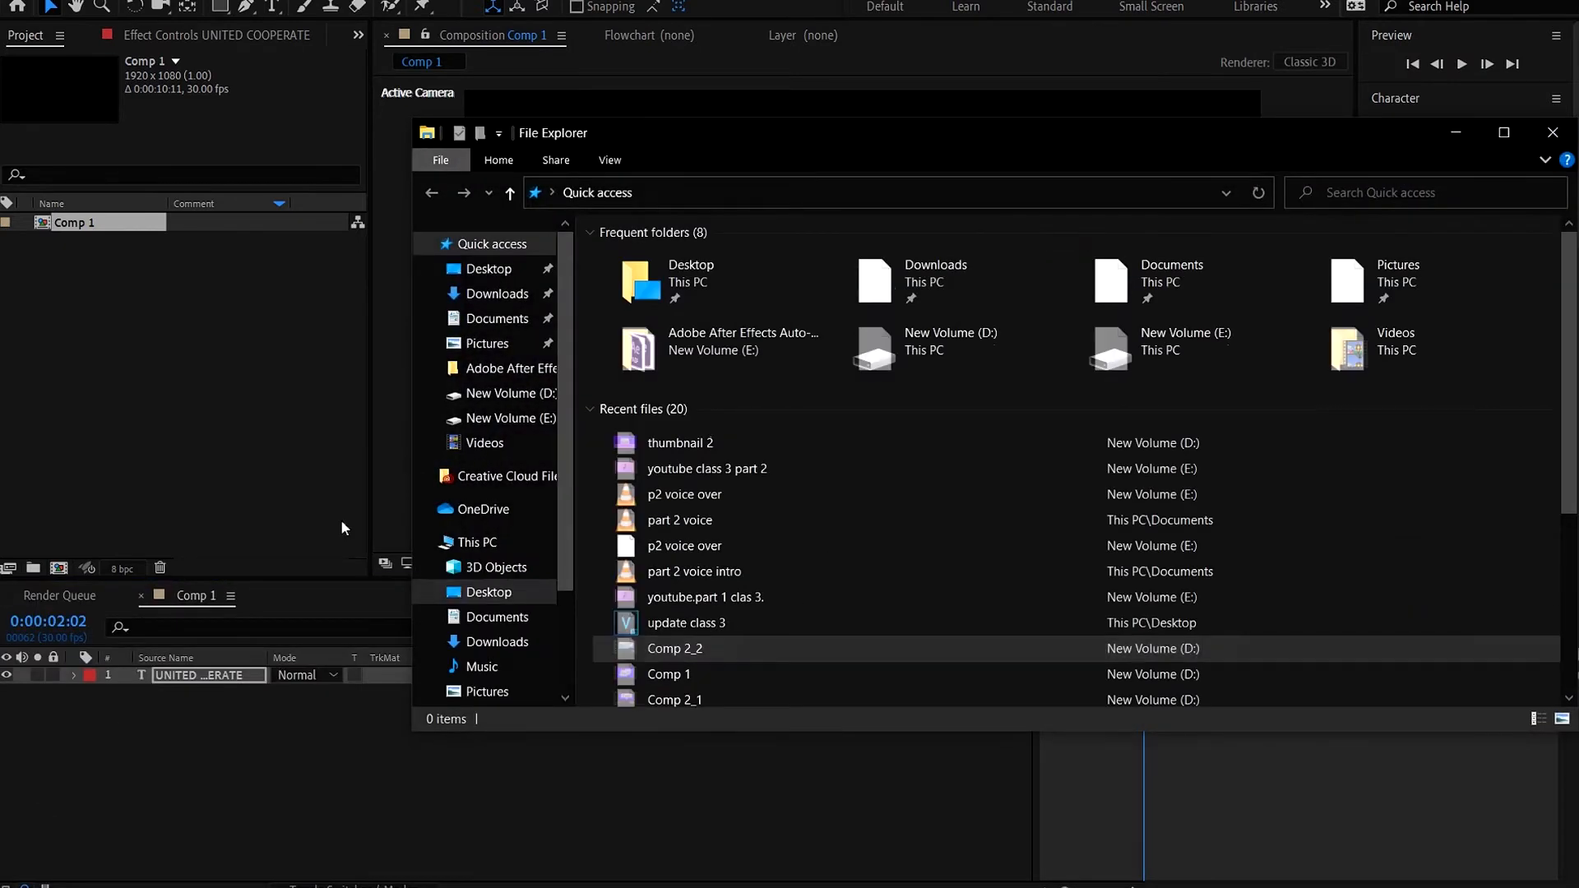
{"action": "left_click", "coordinate": [527, 294]}
{"action": "left_click_drag", "start_coordinate": [646, 329], "coordinate": [220, 367]}
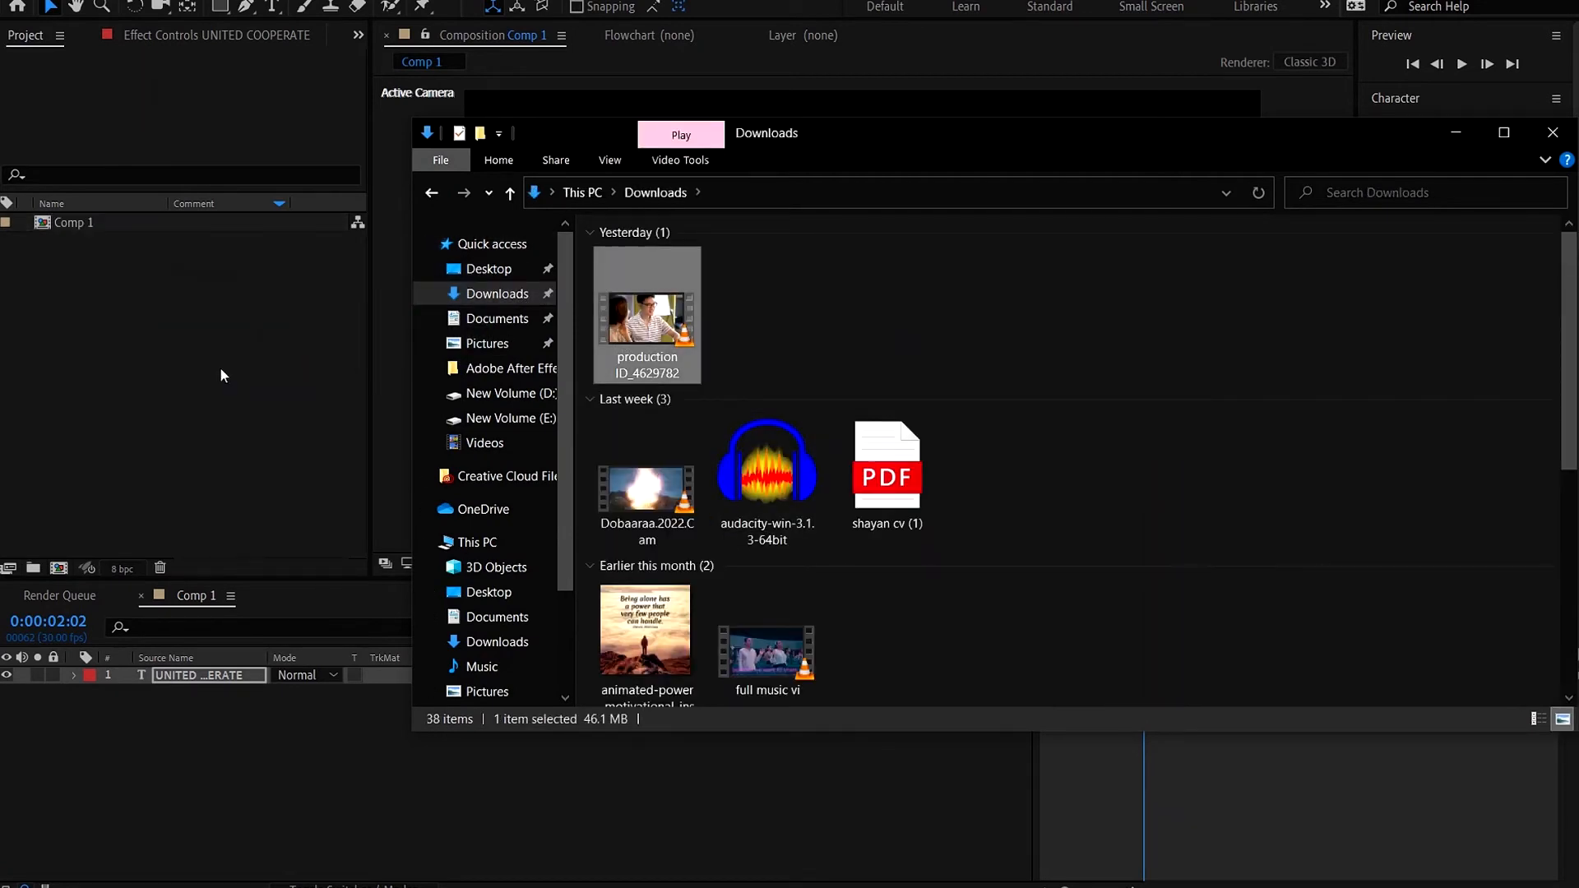
{"action": "left_click", "coordinate": [219, 367]}
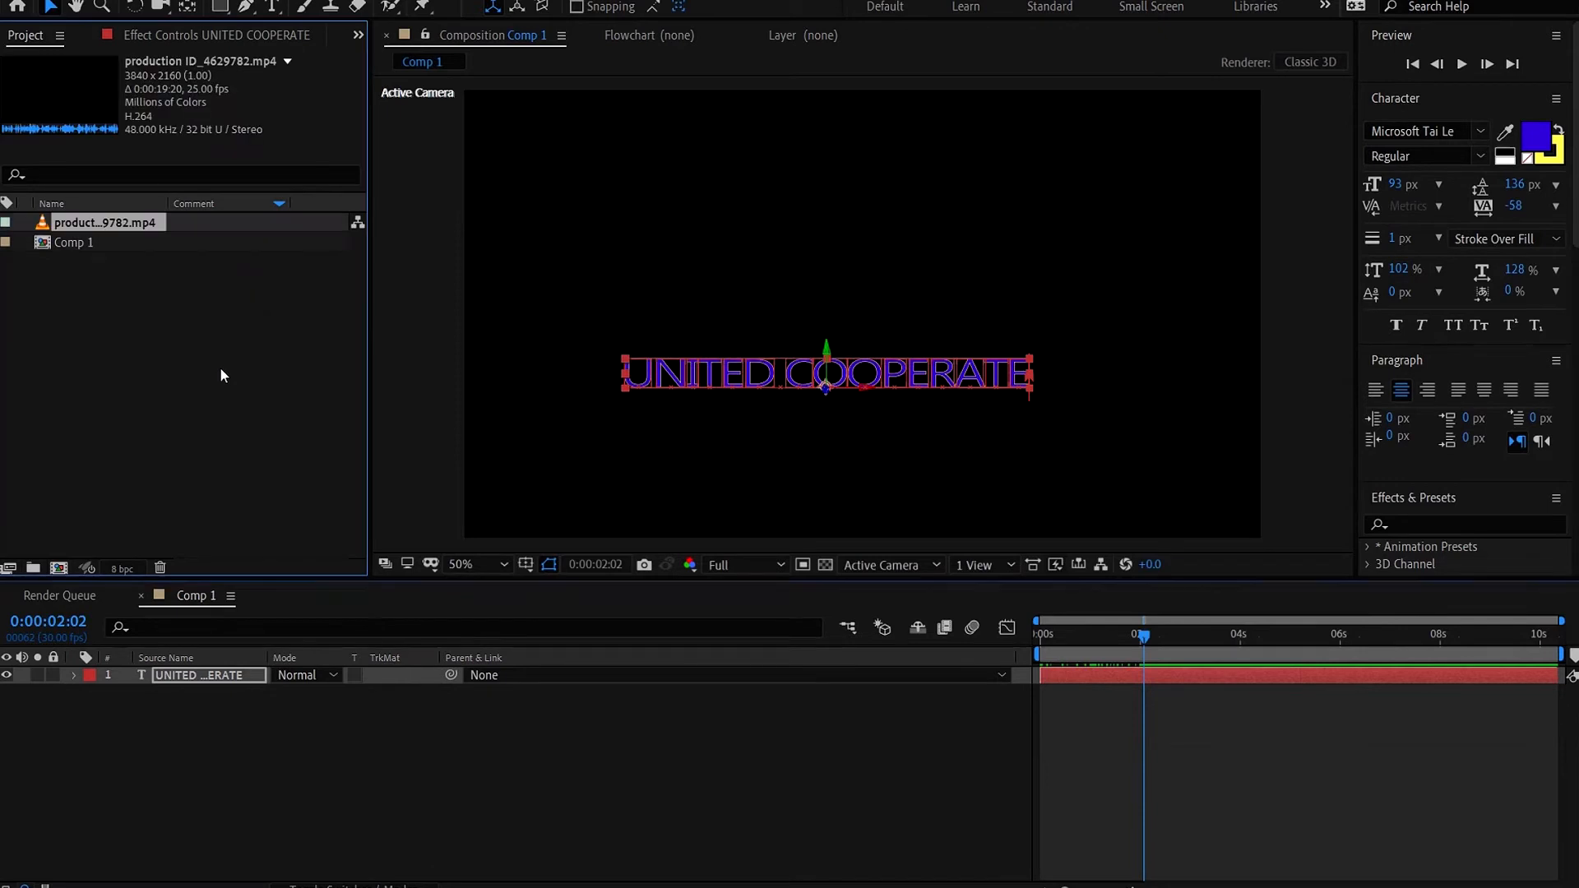
{"action": "left_click_drag", "start_coordinate": [105, 222], "coordinate": [853, 333]}
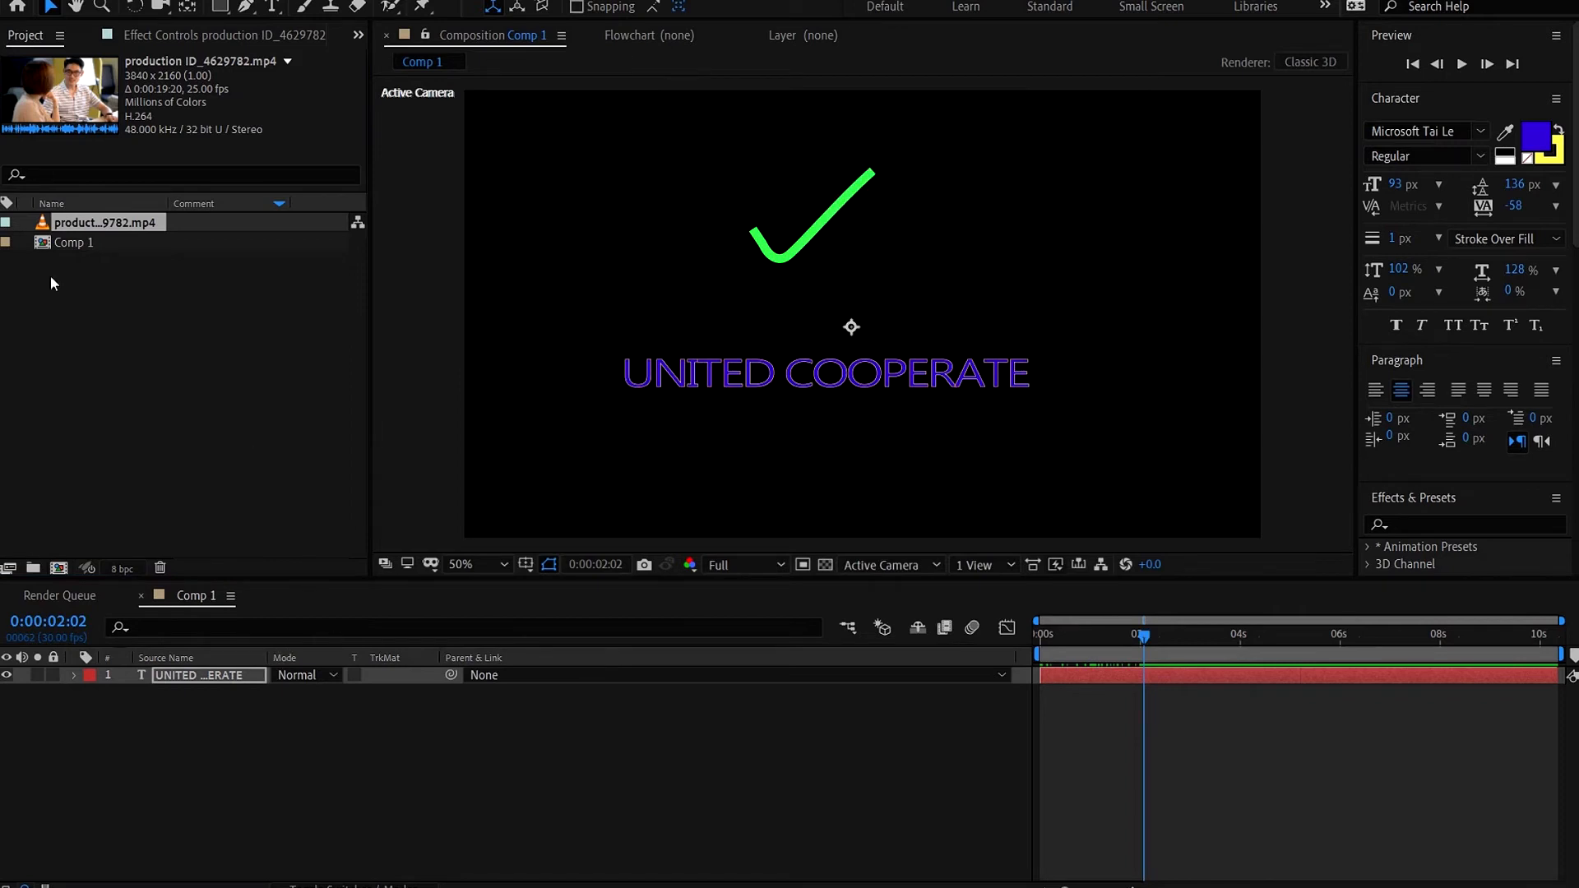
- Scale the video layer to 54% and move it beneath the UNITED COOPERATE text layer
{"action": "scroll", "coordinate": [558, 303], "scroll_direction": "down", "scroll_amount": 4}
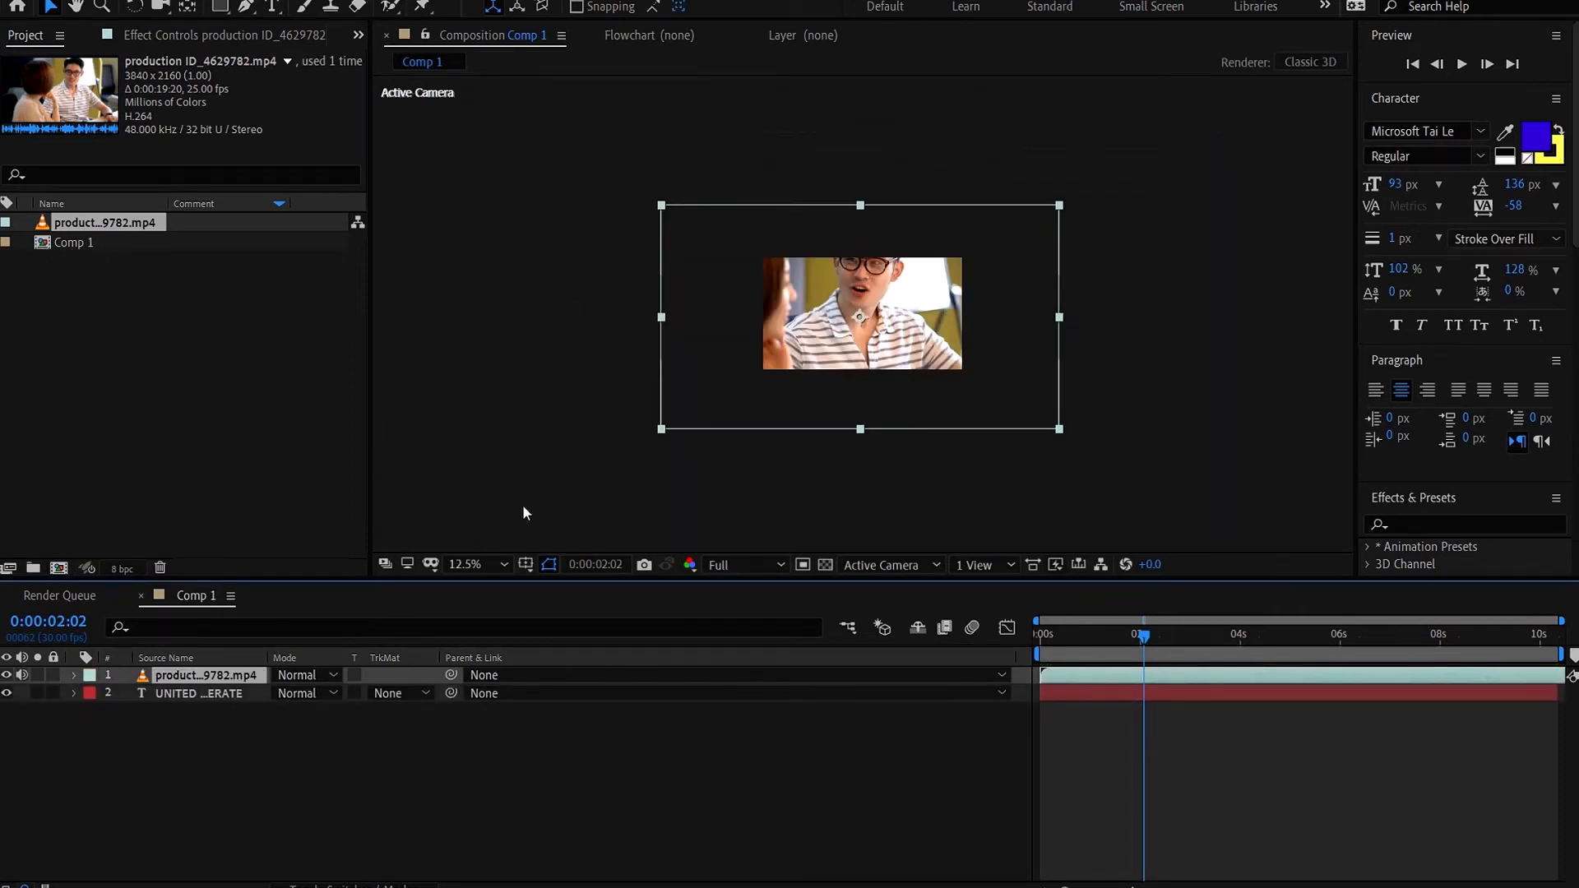
{"action": "key", "text": "s"}
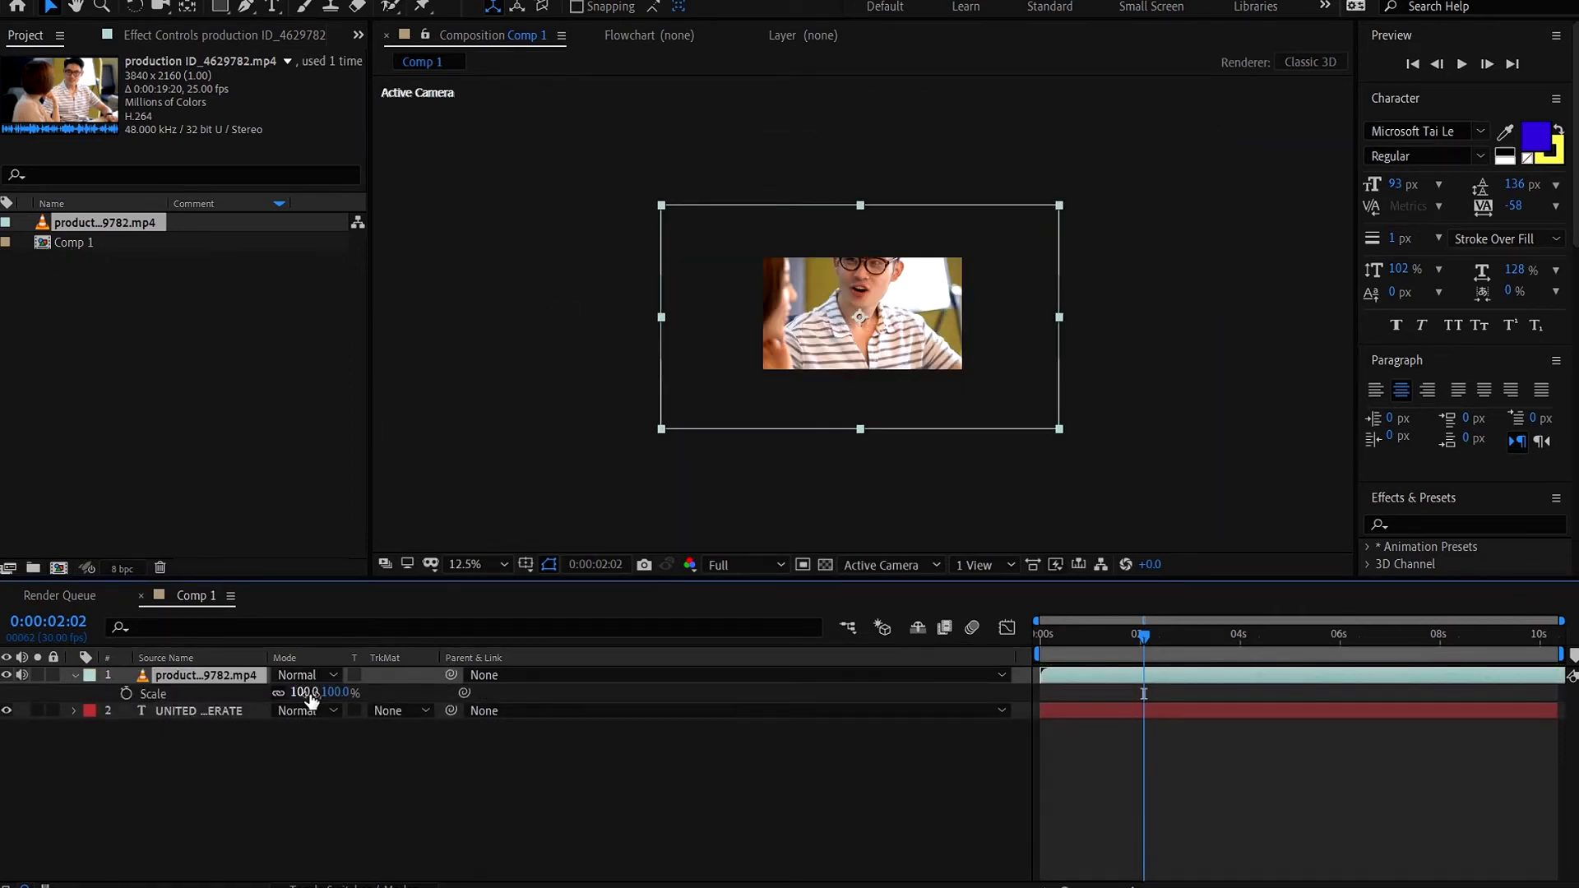
{"action": "left_click_drag", "start_coordinate": [311, 698], "coordinate": [273, 706]}
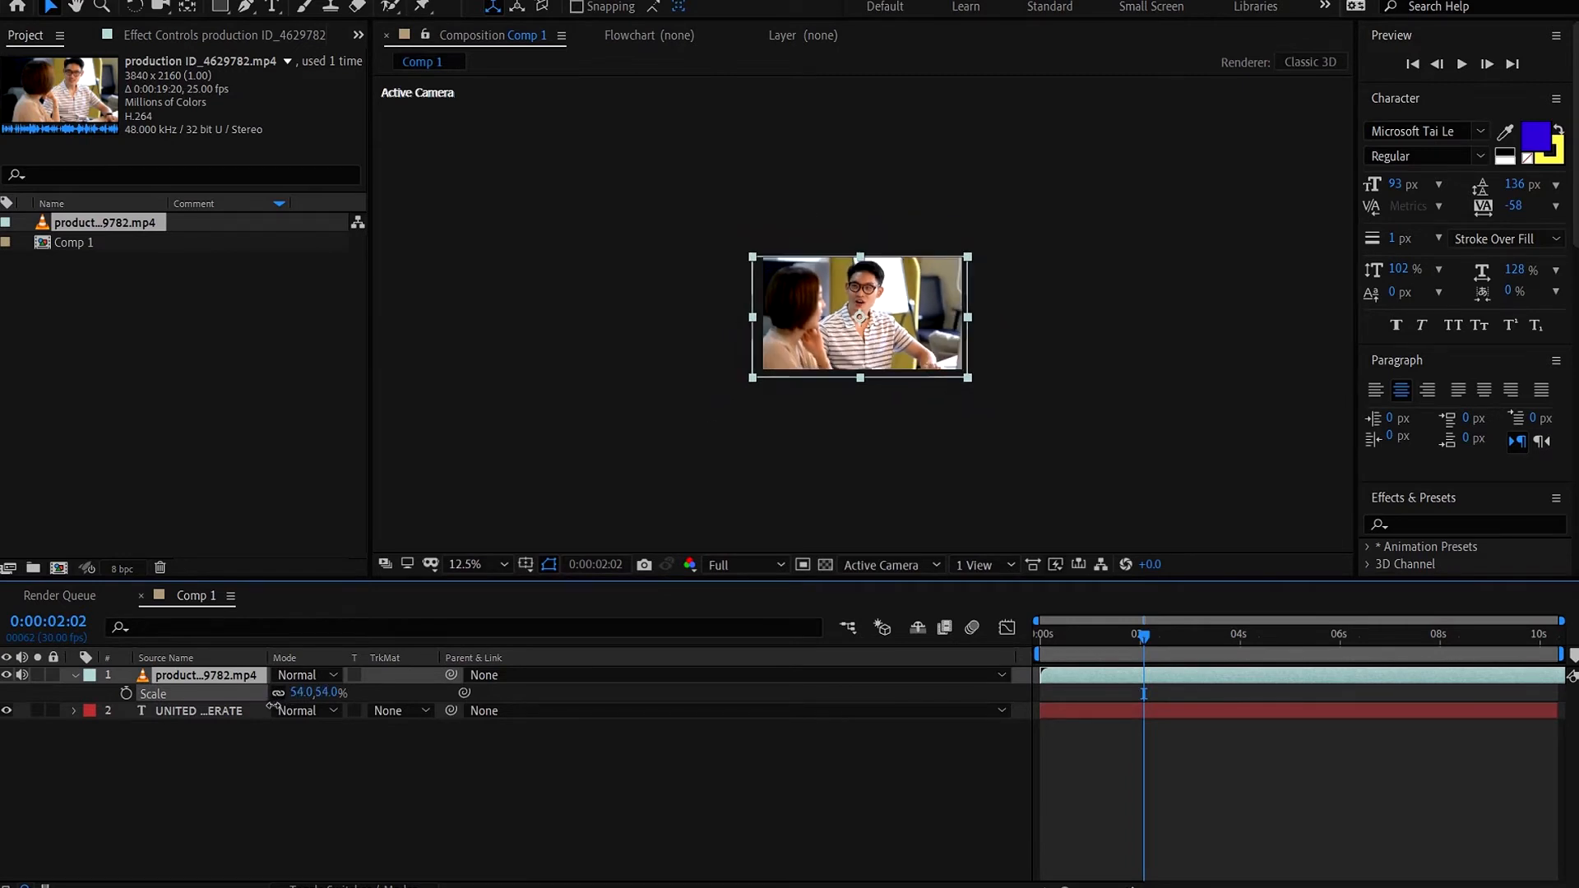
{"action": "scroll", "coordinate": [551, 496], "scroll_direction": "up", "scroll_amount": 2}
{"action": "left_click_drag", "start_coordinate": [216, 677], "coordinate": [211, 742]}
{"action": "scroll", "coordinate": [594, 486], "scroll_direction": "up", "scroll_amount": 2}
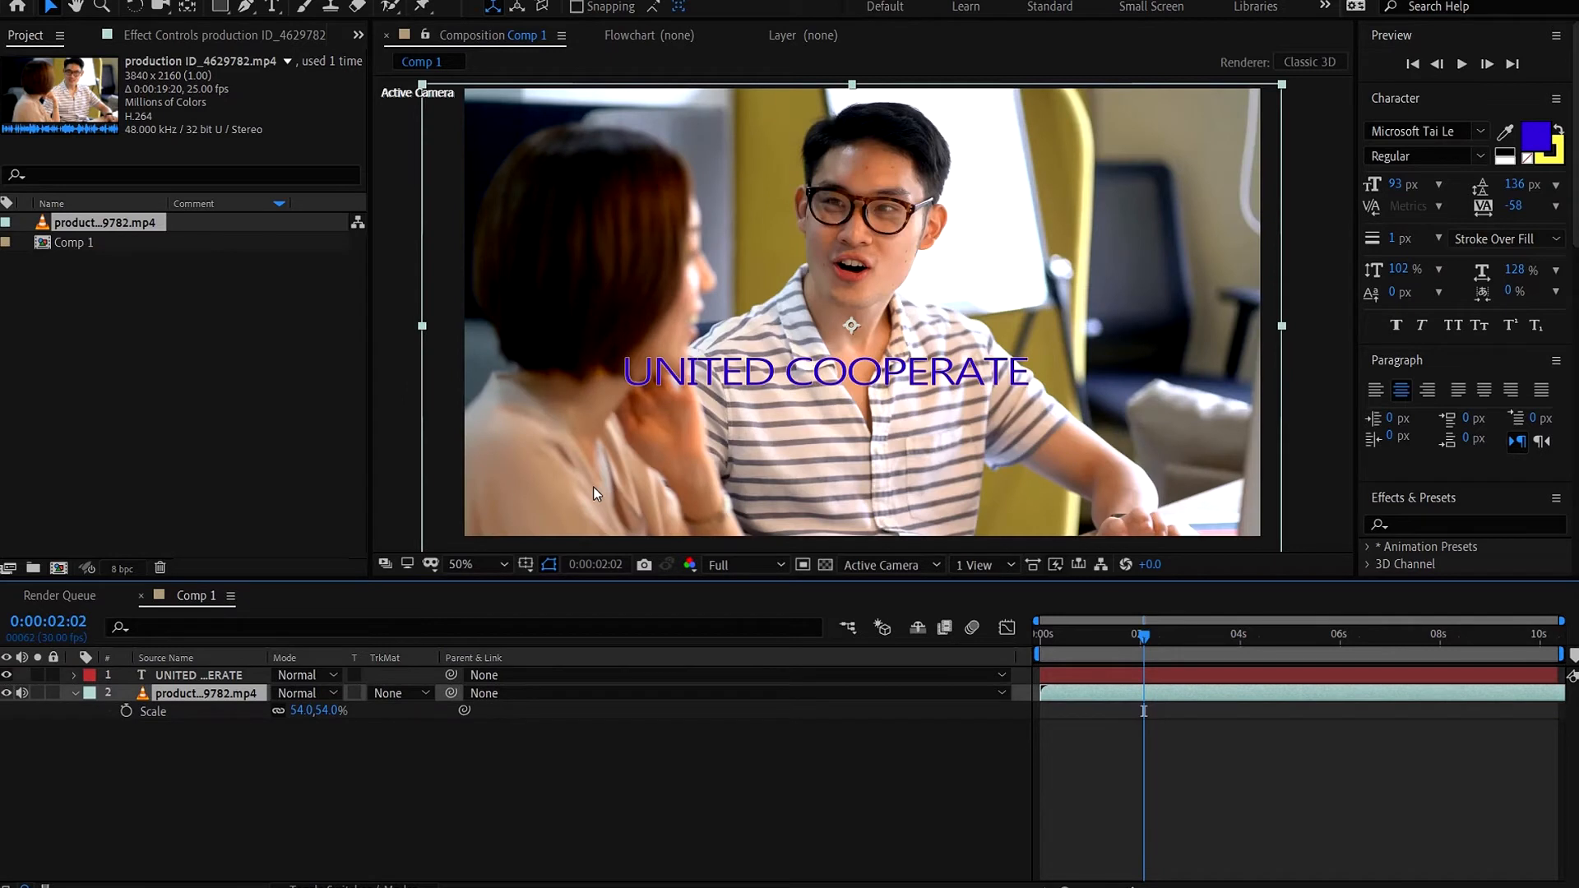
- Move the UNITED COOPERATE text down to the lower part of the video frame
{"action": "left_click", "coordinate": [189, 677]}
{"action": "left_click_drag", "start_coordinate": [814, 349], "coordinate": [836, 463]}
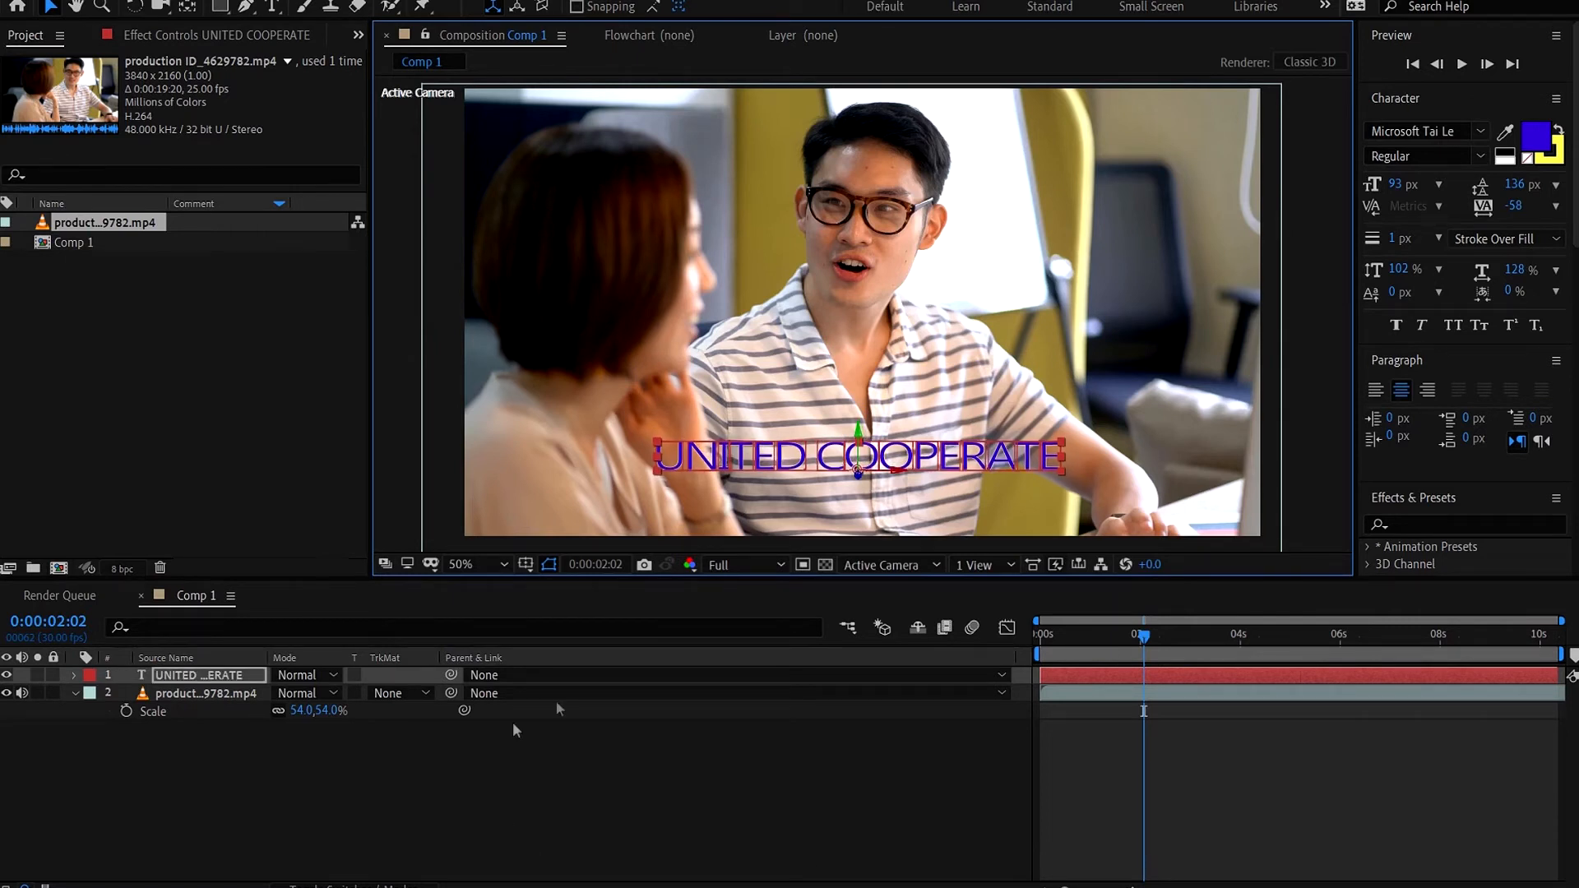
- Nudge the UNITED COOPERATE text up slightly and draw a rectangle shape that covers it with a small margin
{"action": "left_click_drag", "start_coordinate": [723, 458], "coordinate": [721, 450]}
{"action": "left_click", "coordinate": [435, 725]}
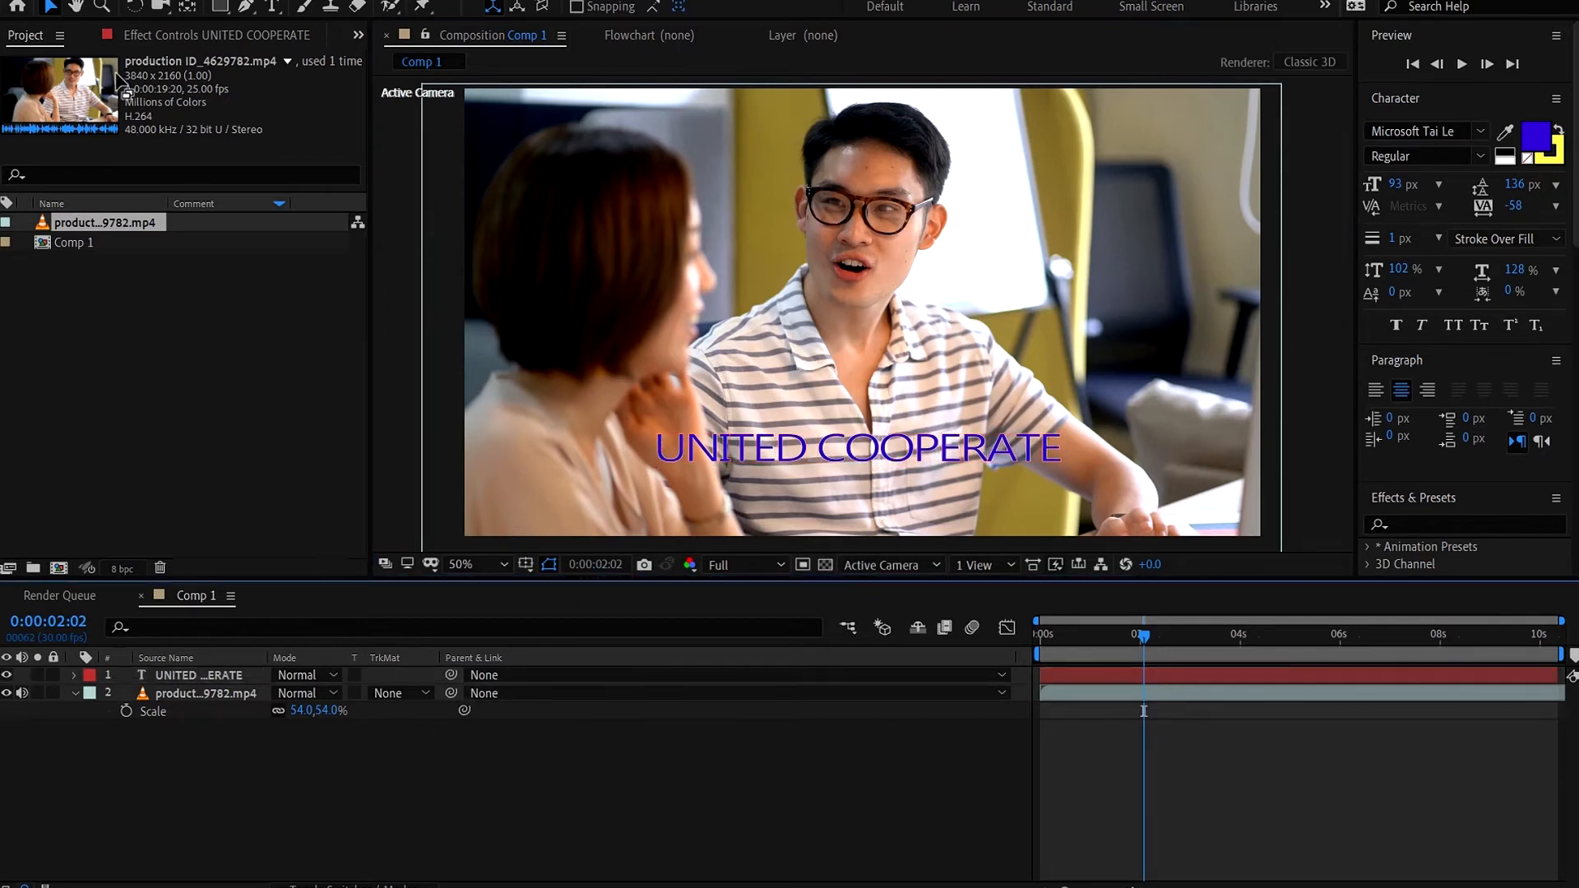
{"action": "left_click", "coordinate": [220, 7]}
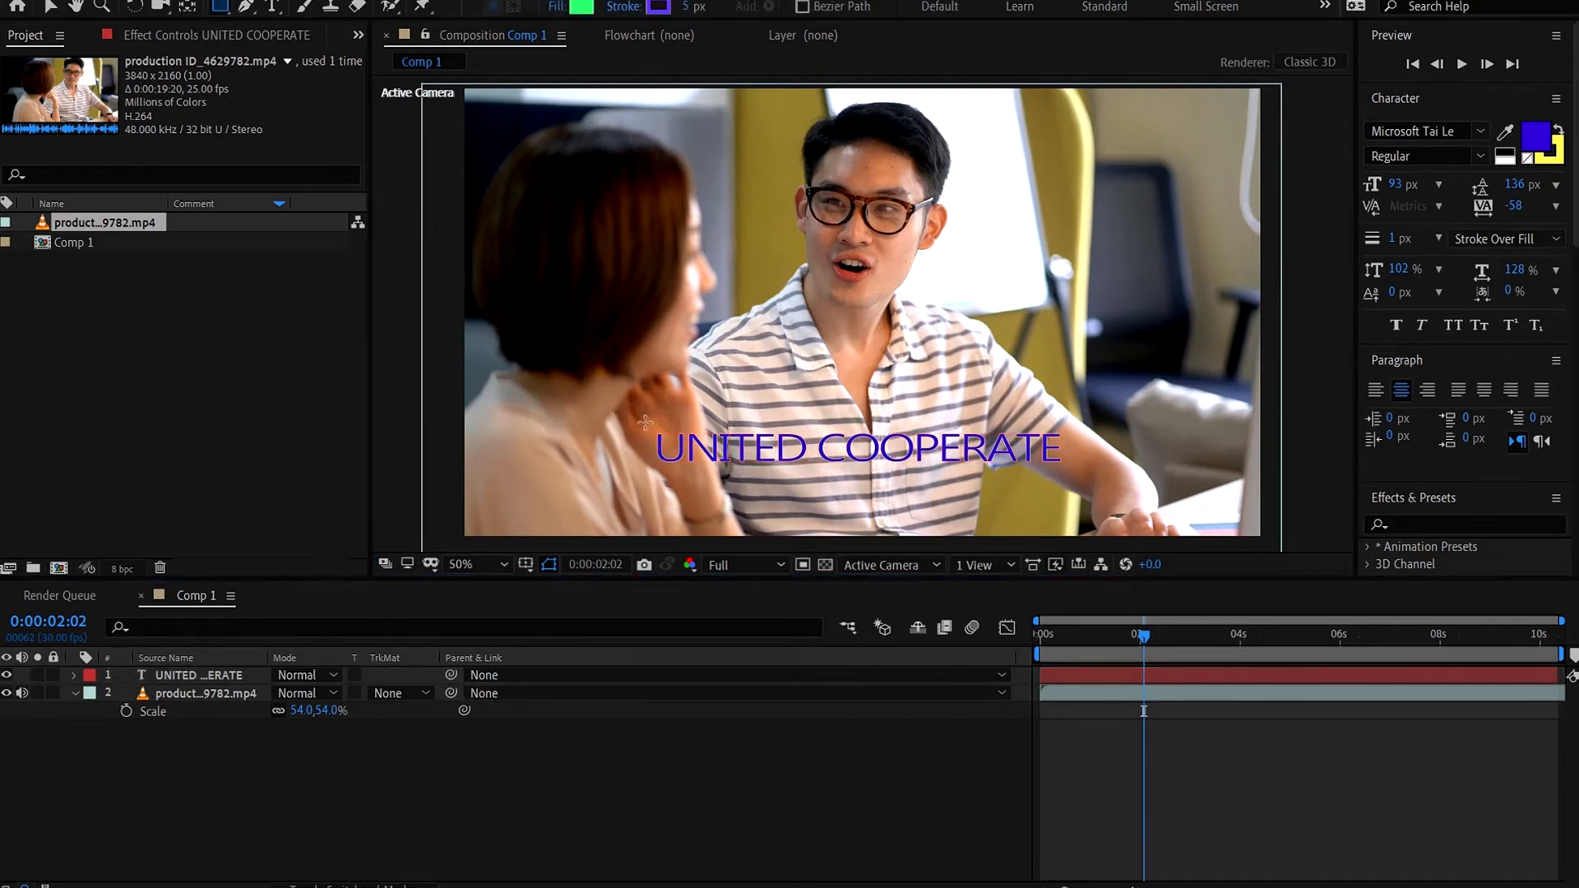
{"action": "left_click_drag", "start_coordinate": [646, 422], "coordinate": [1068, 481]}
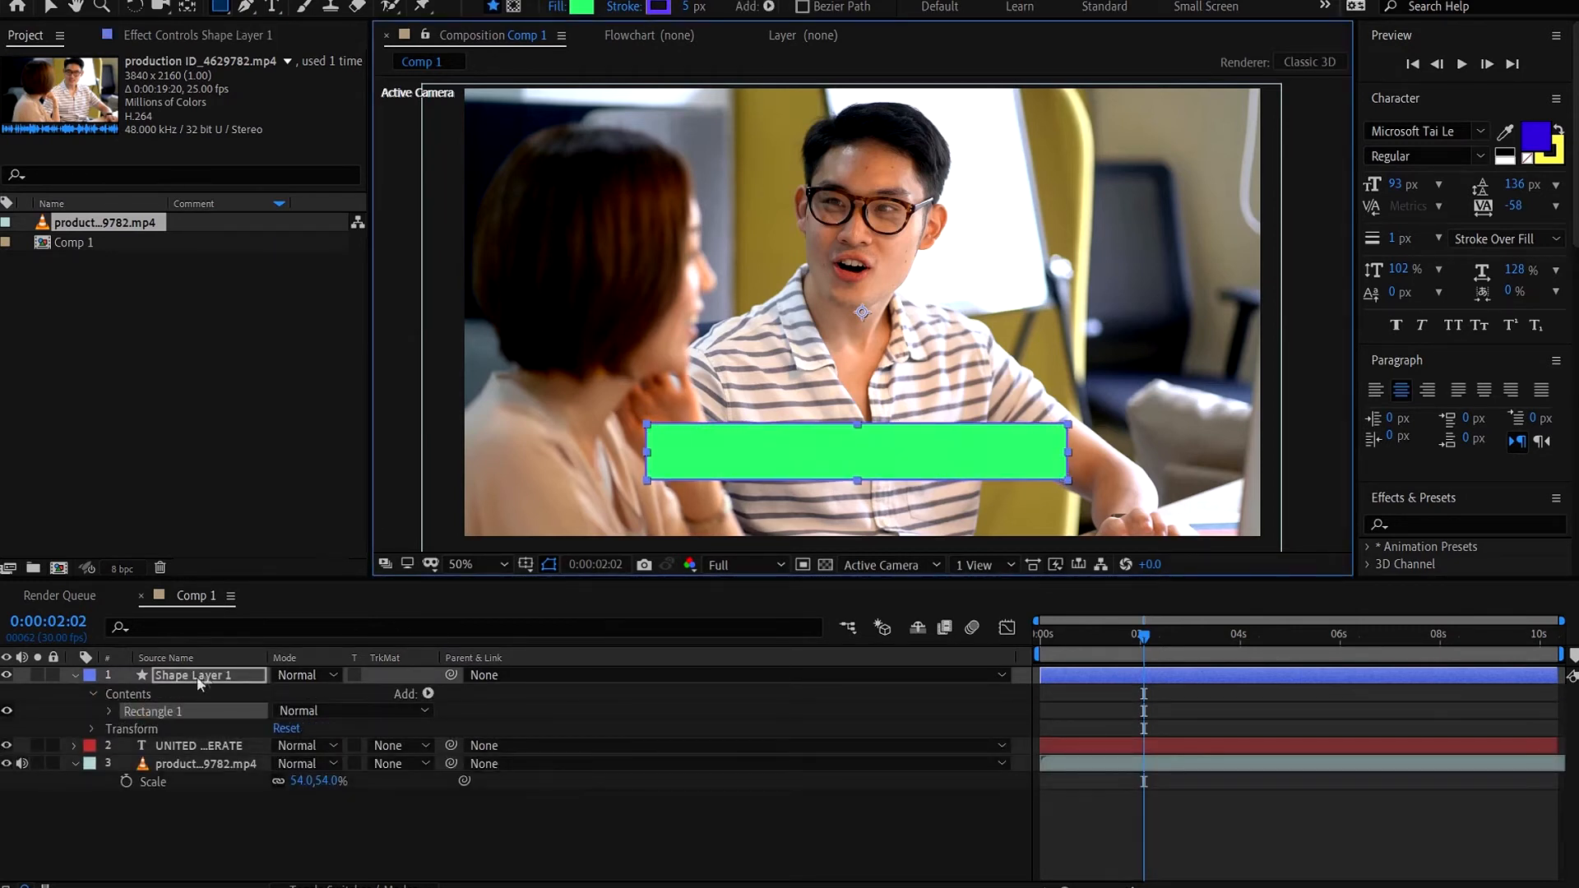
- Change the rectangle's fill to grey A1A4A2 and lower the Shape Layer 1 opacity to 69%
{"action": "left_click", "coordinate": [590, 6]}
{"action": "left_click", "coordinate": [844, 571]}
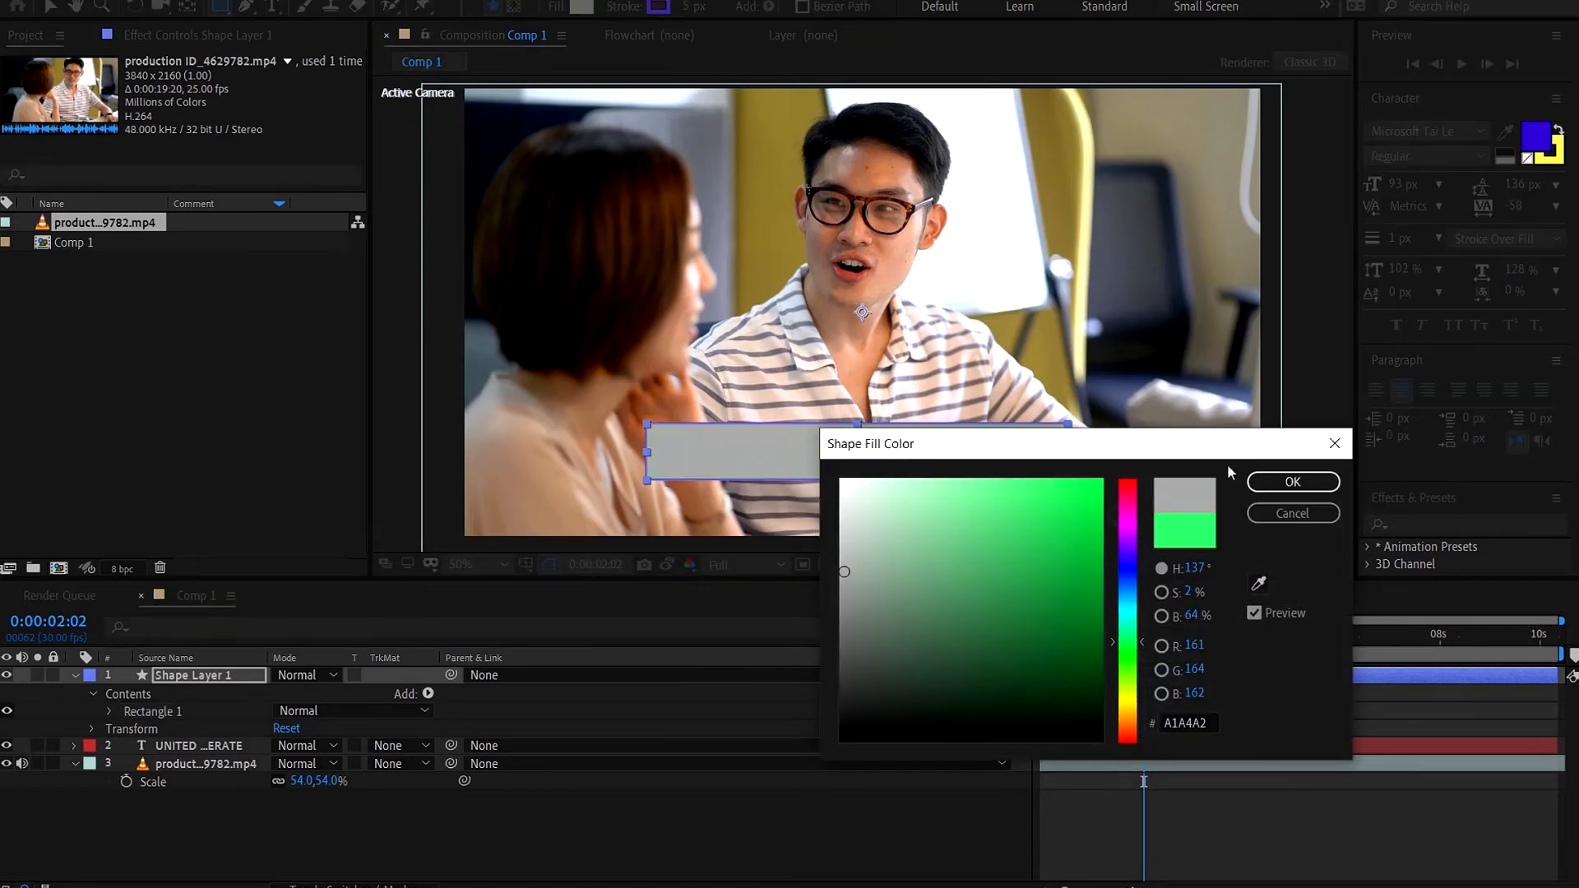
{"action": "left_click", "coordinate": [1291, 482]}
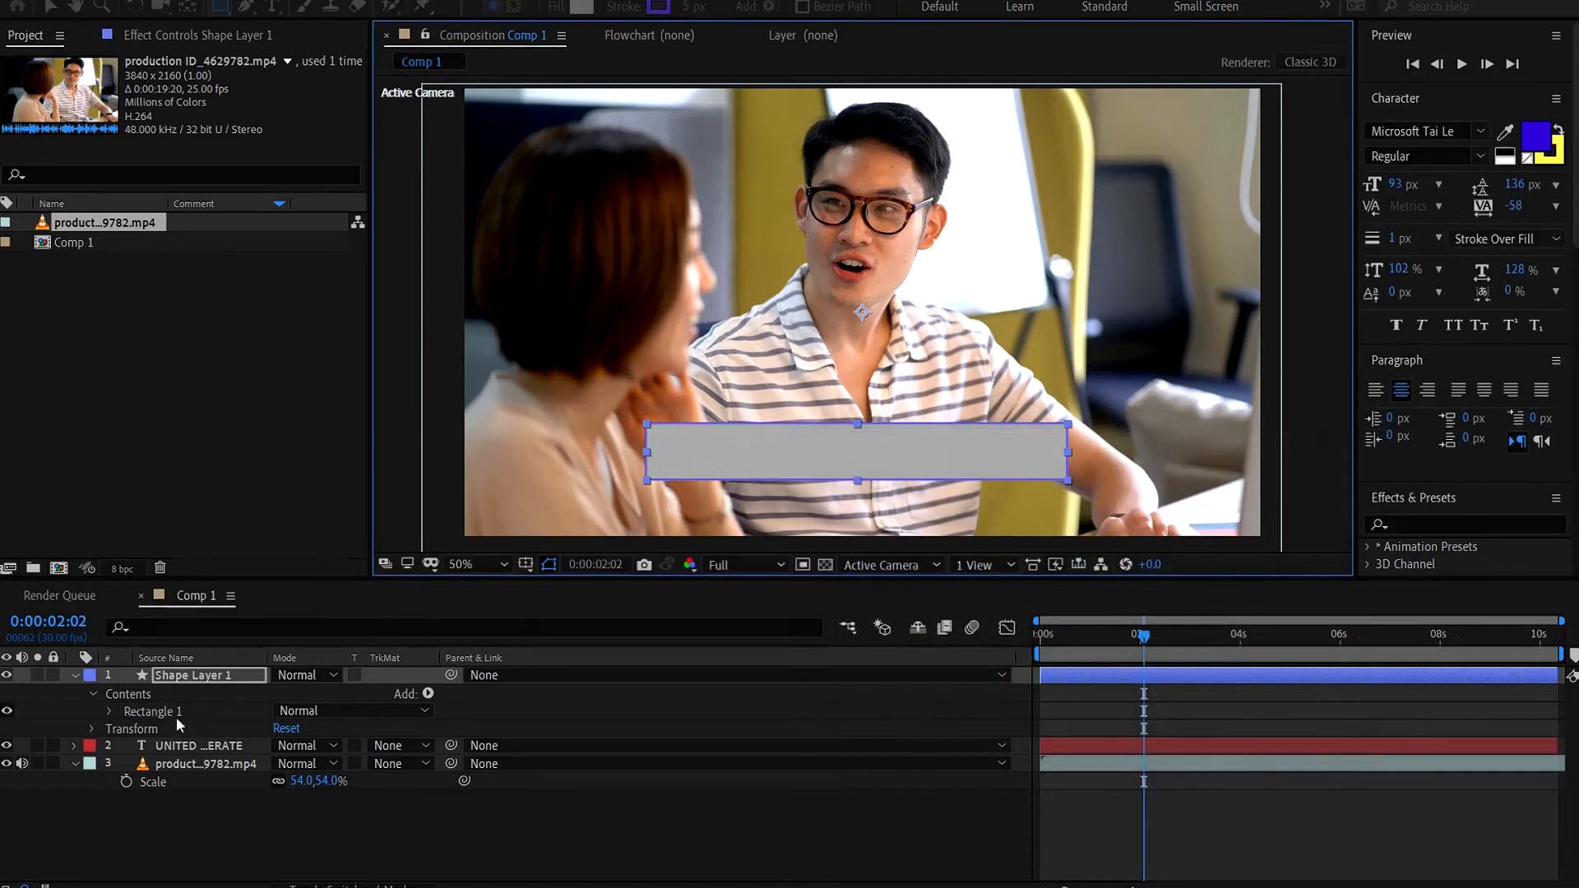
{"action": "left_click", "coordinate": [97, 728]}
{"action": "left_click_drag", "start_coordinate": [284, 815], "coordinate": [256, 826]}
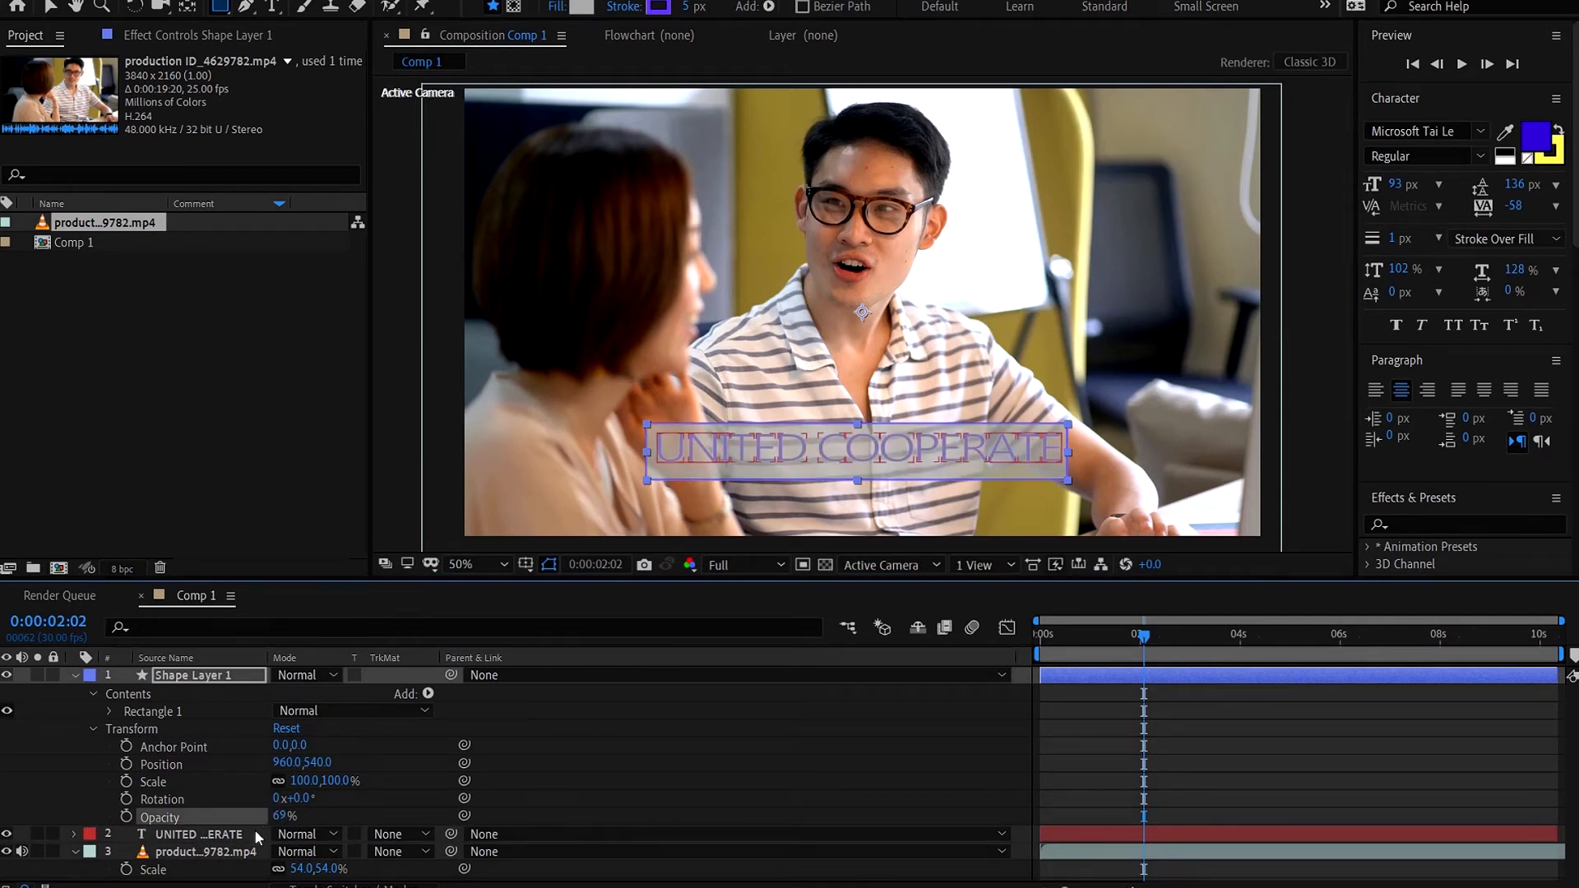
- Move the UNITED COOPERATE text layer above Shape Layer 1 and collapse the shape layer's properties
{"action": "left_click_drag", "start_coordinate": [206, 839], "coordinate": [216, 673]}
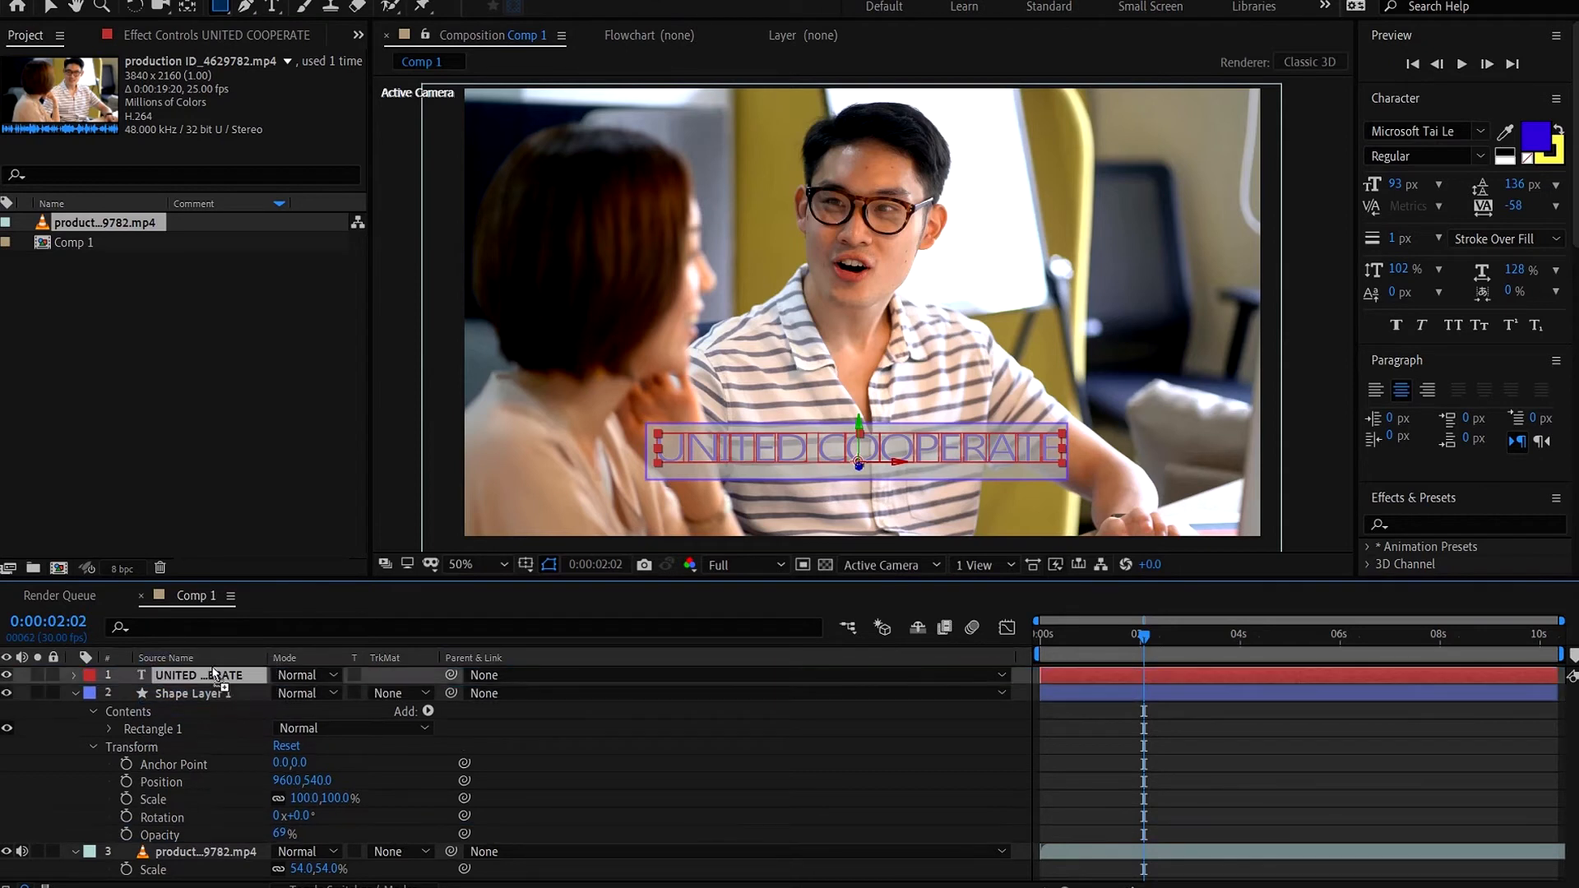
{"action": "left_click", "coordinate": [74, 693]}
{"action": "left_click", "coordinate": [374, 836]}
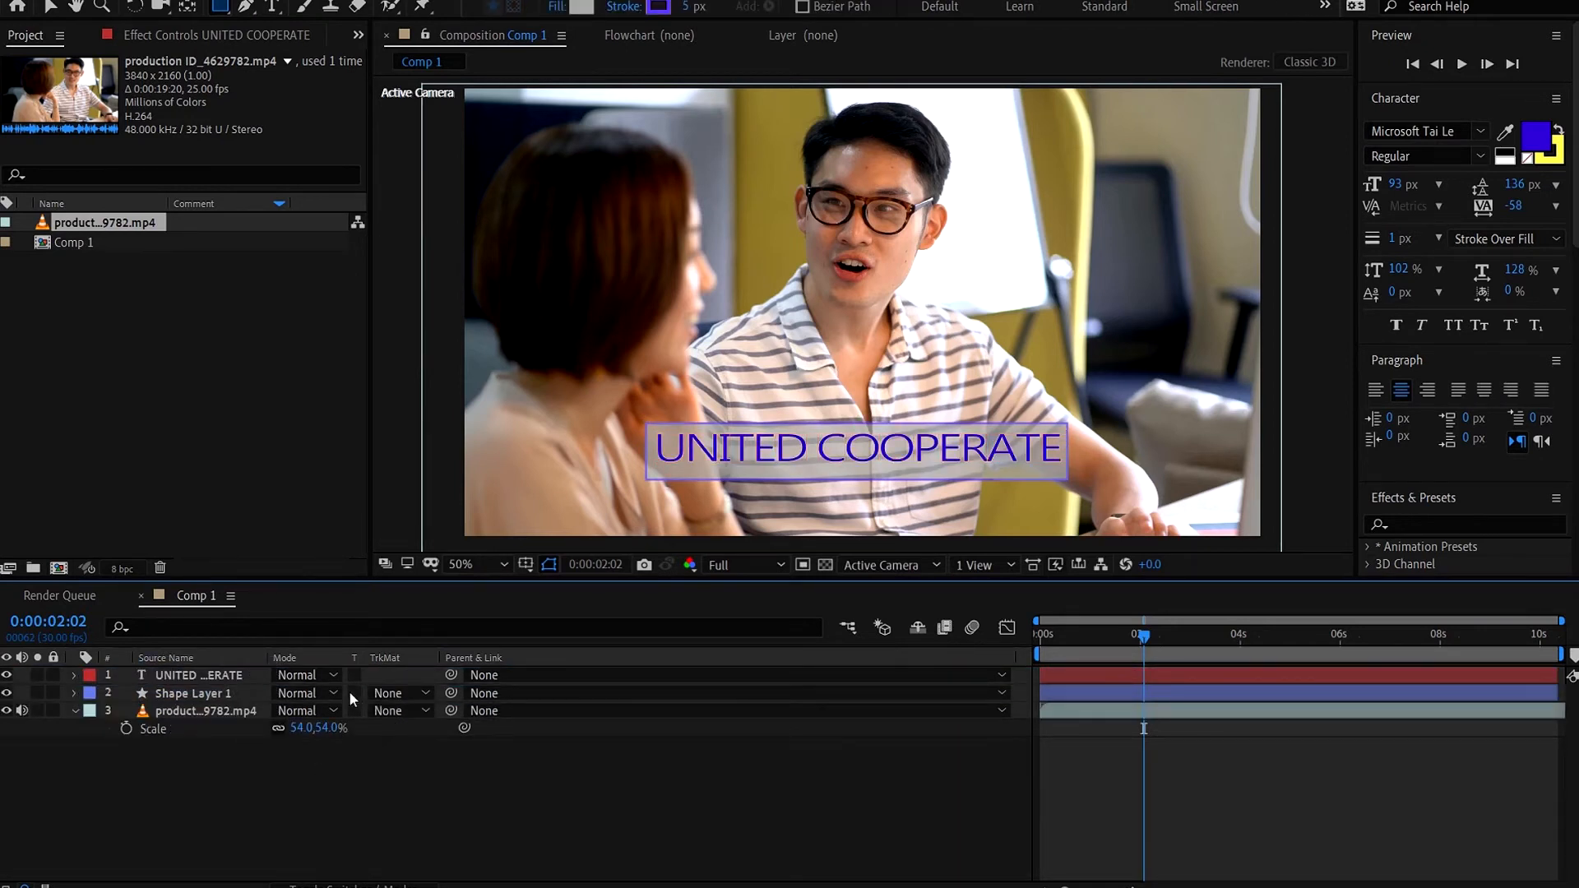
- Narrow the UNITED COOPERATE text horizontally so it sits within the grey rectangle with a margin on both sides
{"action": "left_click", "coordinate": [215, 675]}
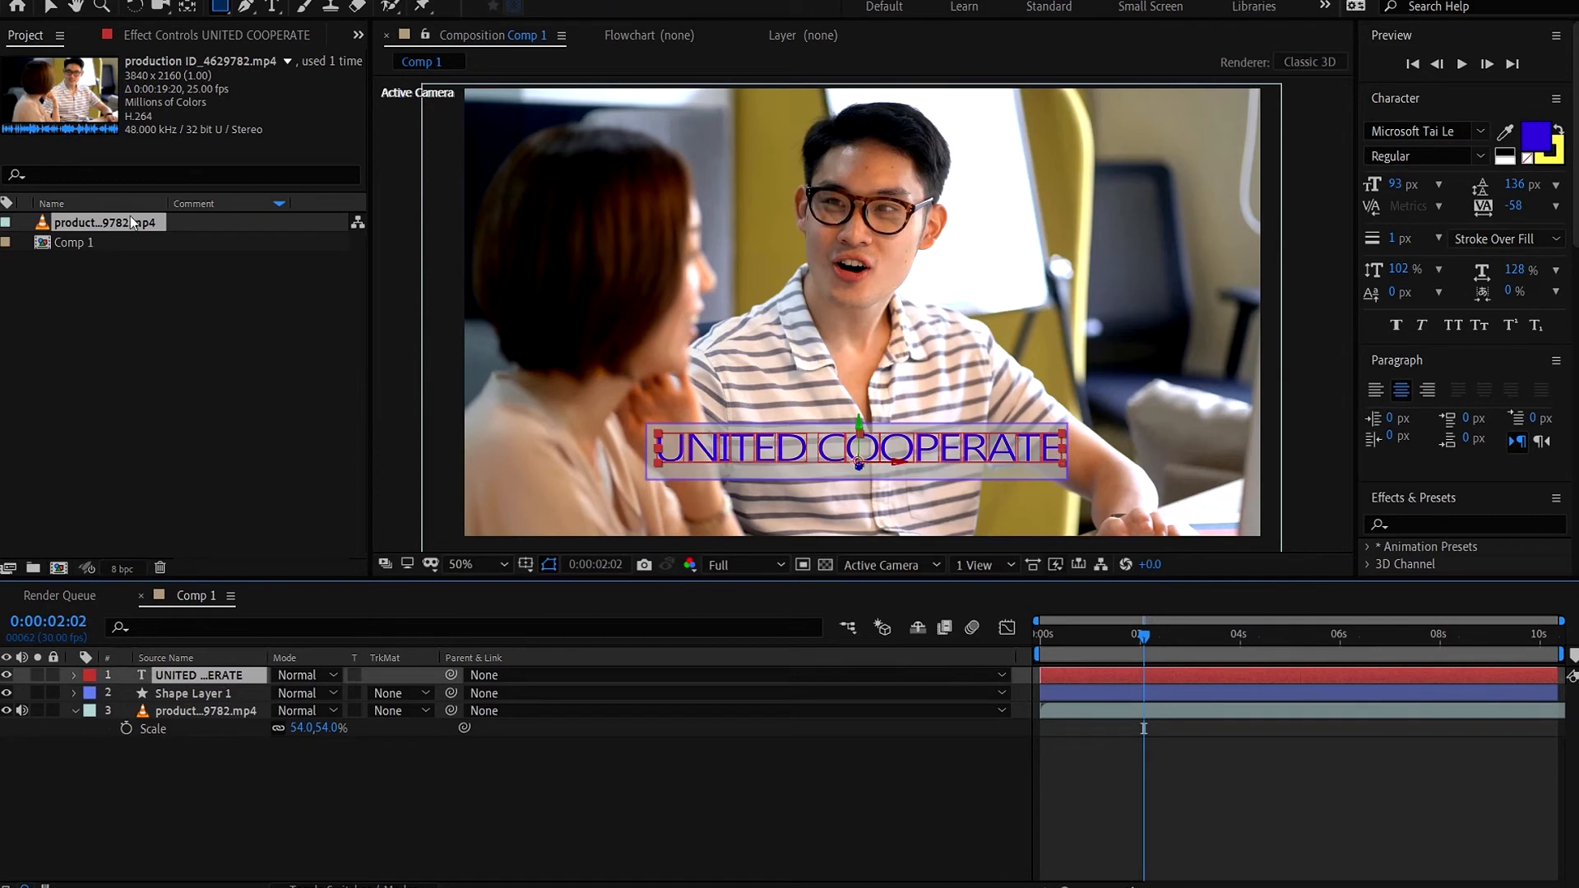
{"action": "left_click", "coordinate": [52, 7]}
{"action": "left_click", "coordinate": [1058, 451]}
{"action": "left_click_drag", "start_coordinate": [1058, 451], "coordinate": [1036, 451]}
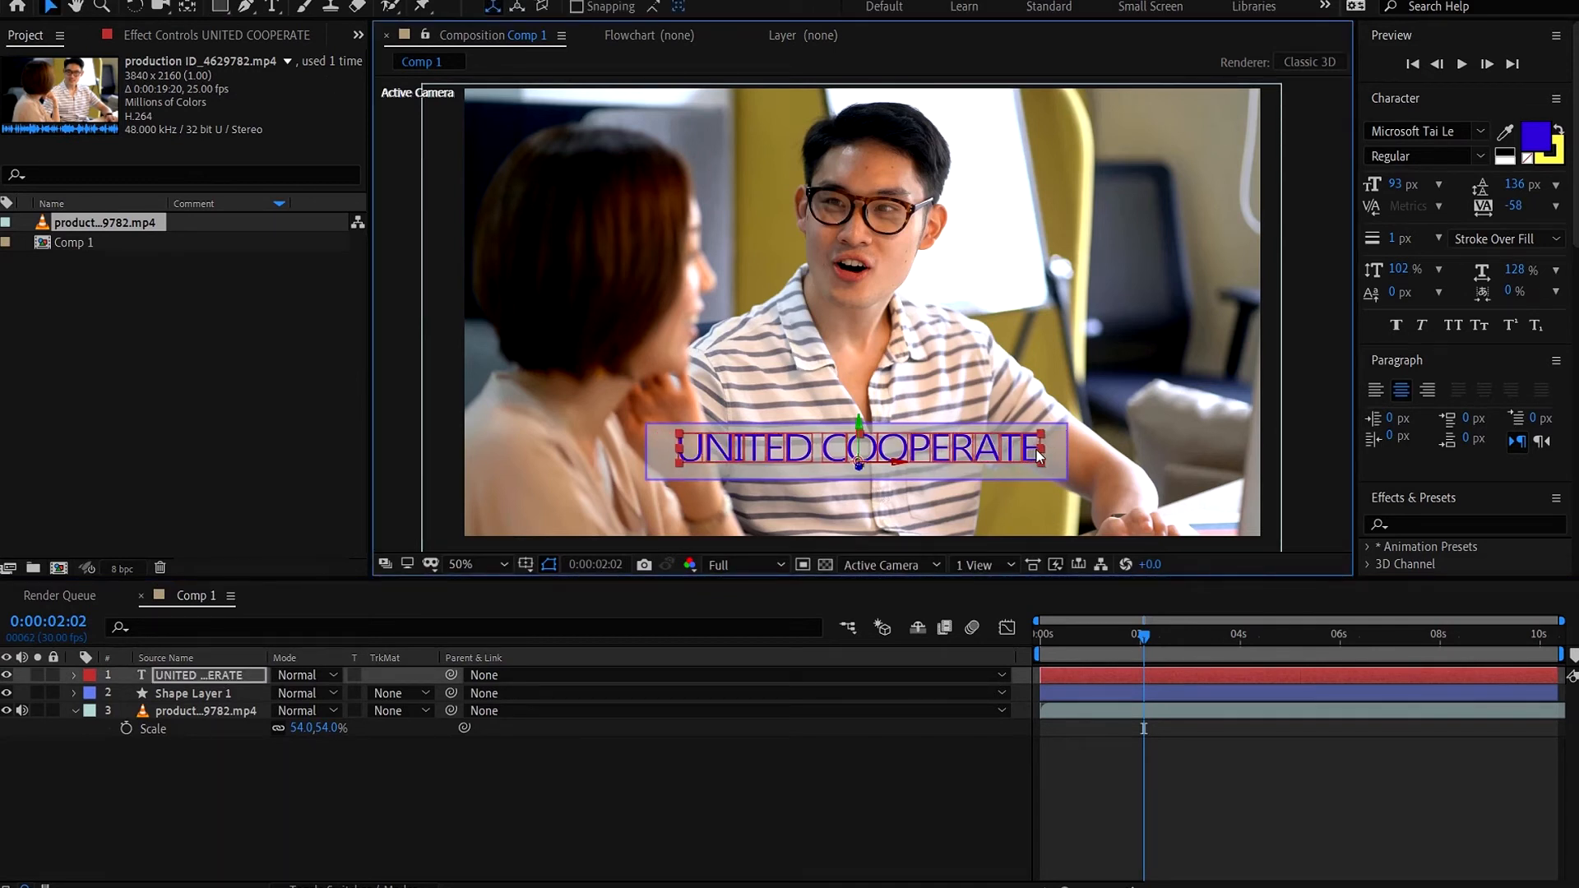
{"action": "left_click", "coordinate": [664, 768]}
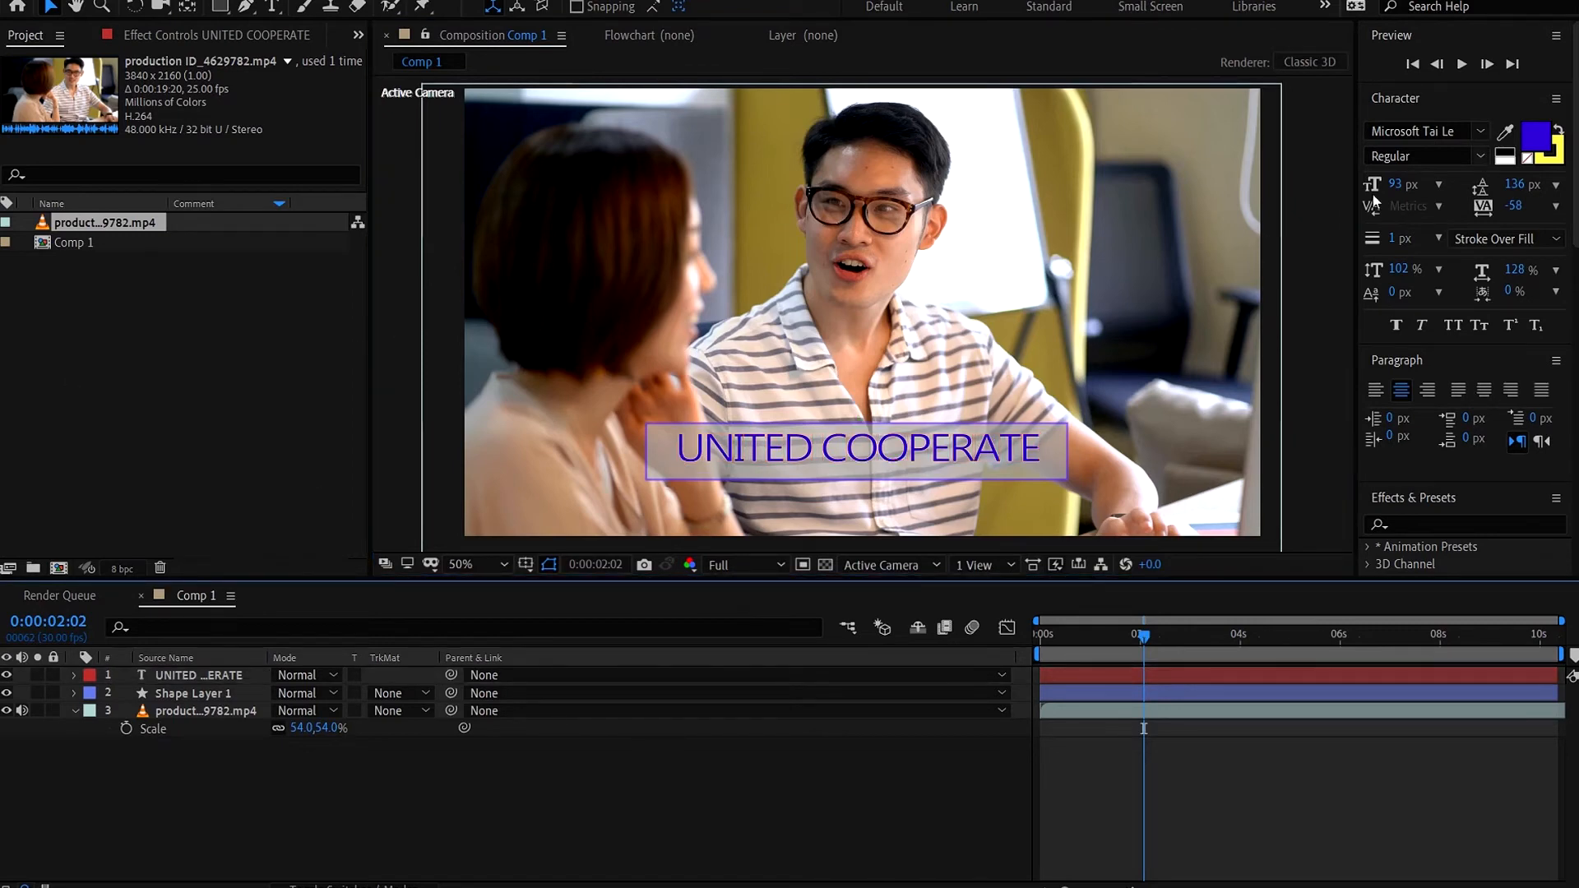
- Change the UNITED COOPERATE text's fill colour to yellow F8E52C
{"action": "left_click", "coordinate": [1004, 449]}
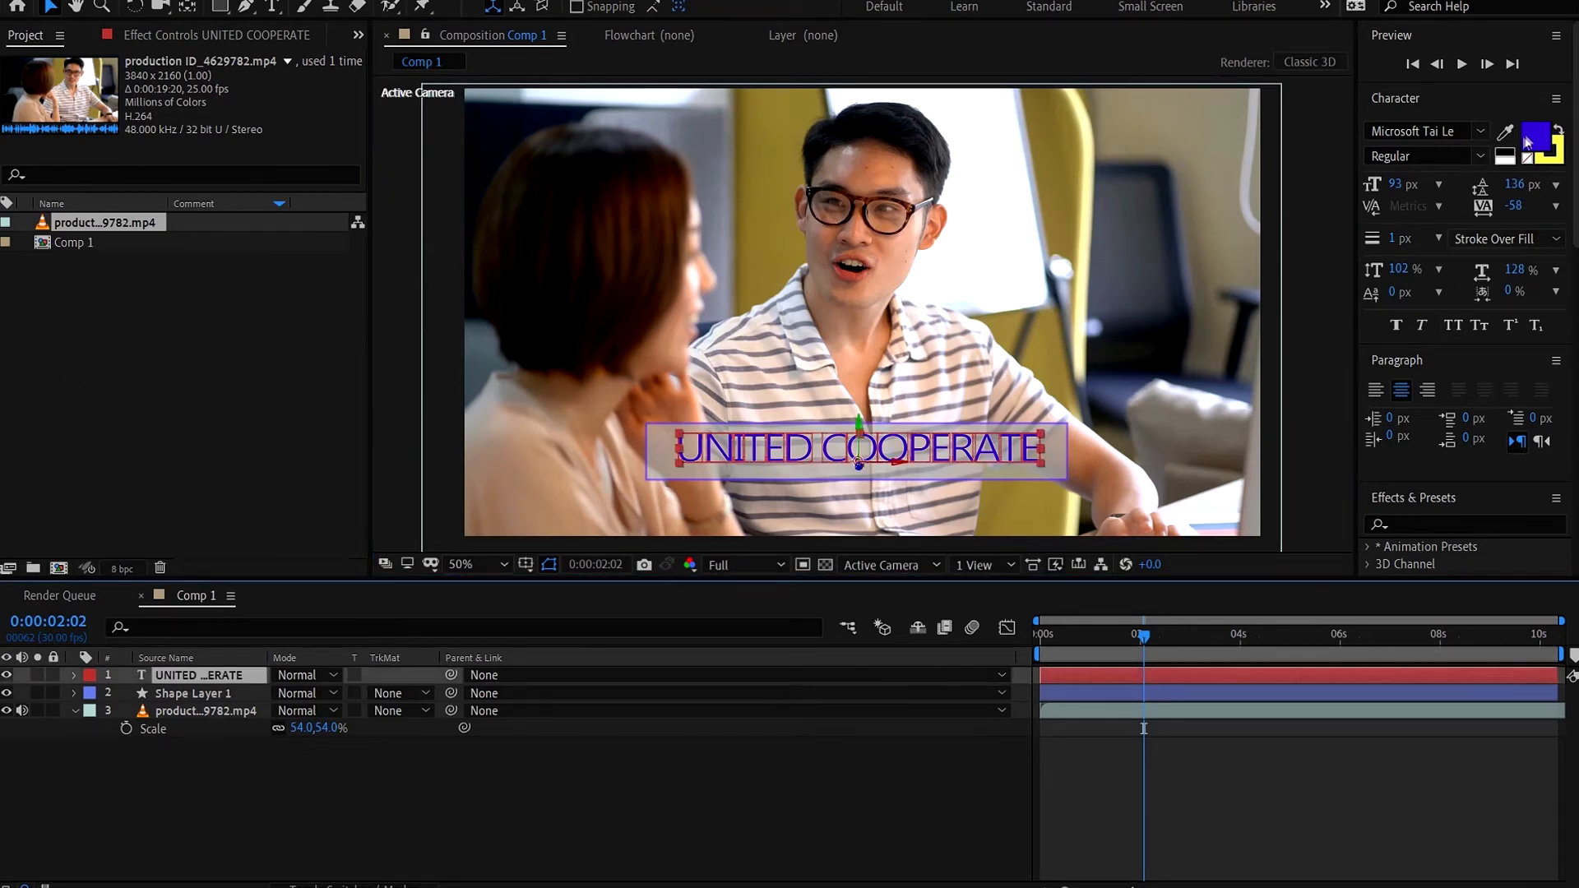
{"action": "left_click", "coordinate": [1526, 141]}
{"action": "left_click", "coordinate": [1121, 704]}
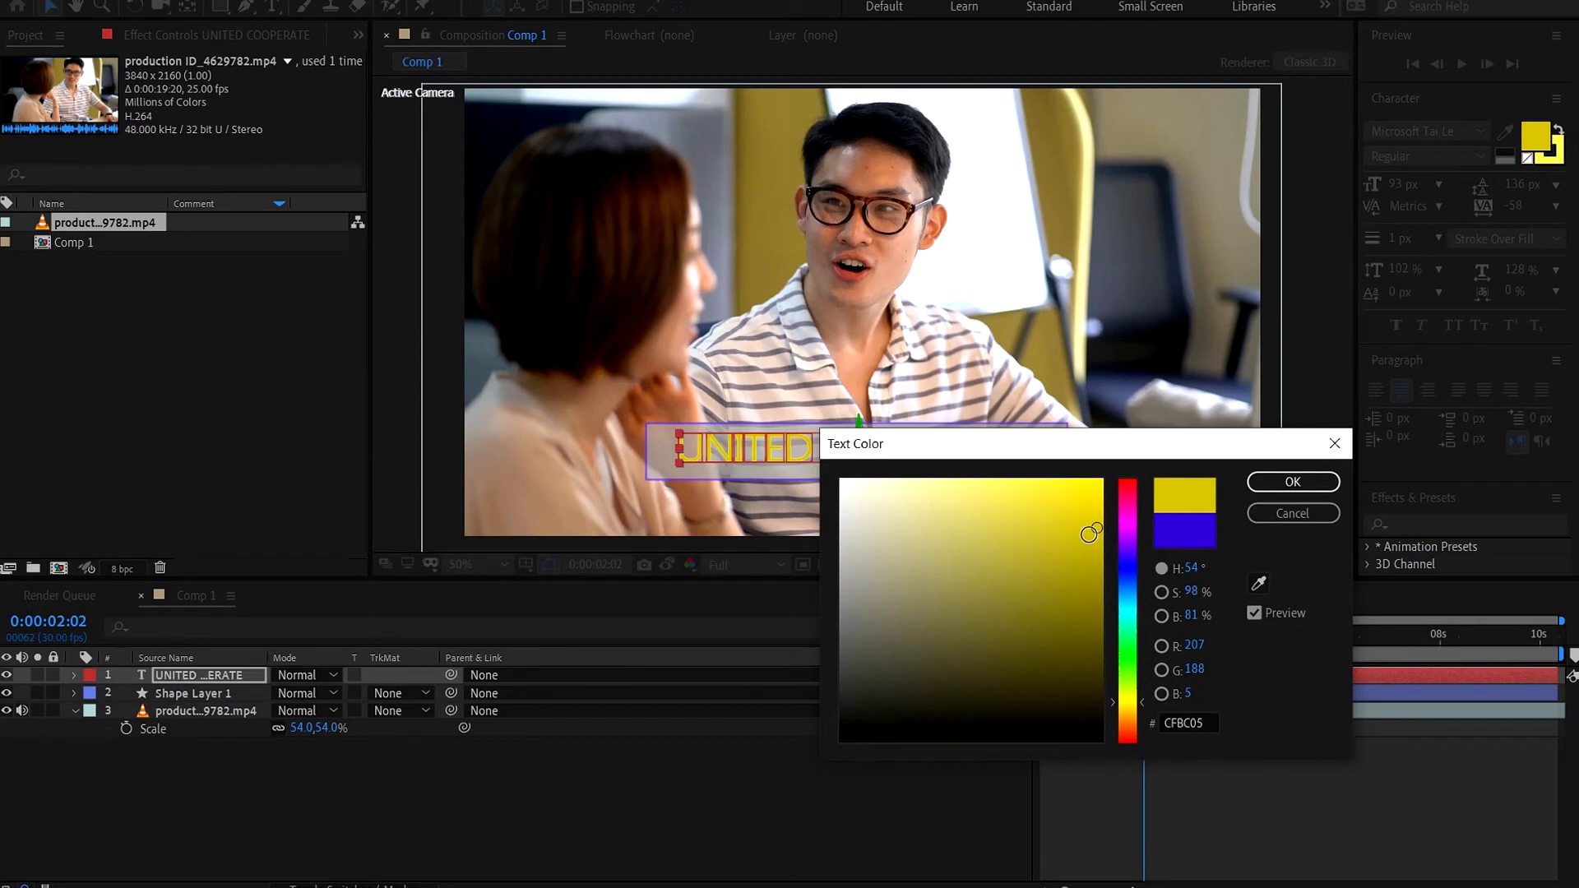
{"action": "left_click_drag", "start_coordinate": [1088, 528], "coordinate": [1059, 487]}
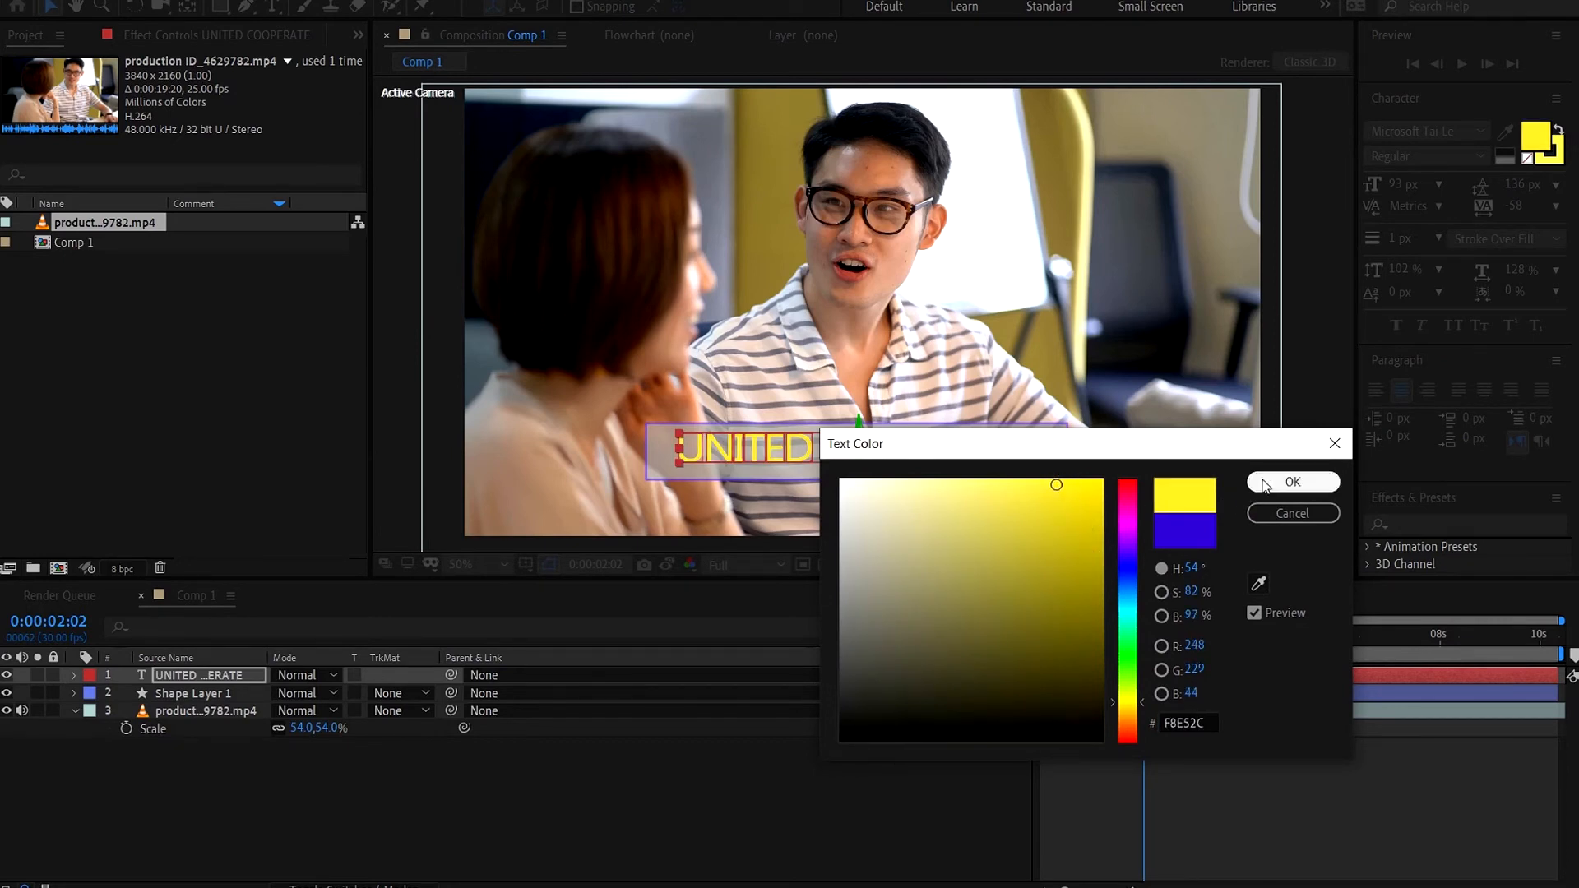
{"action": "left_click", "coordinate": [1293, 482]}
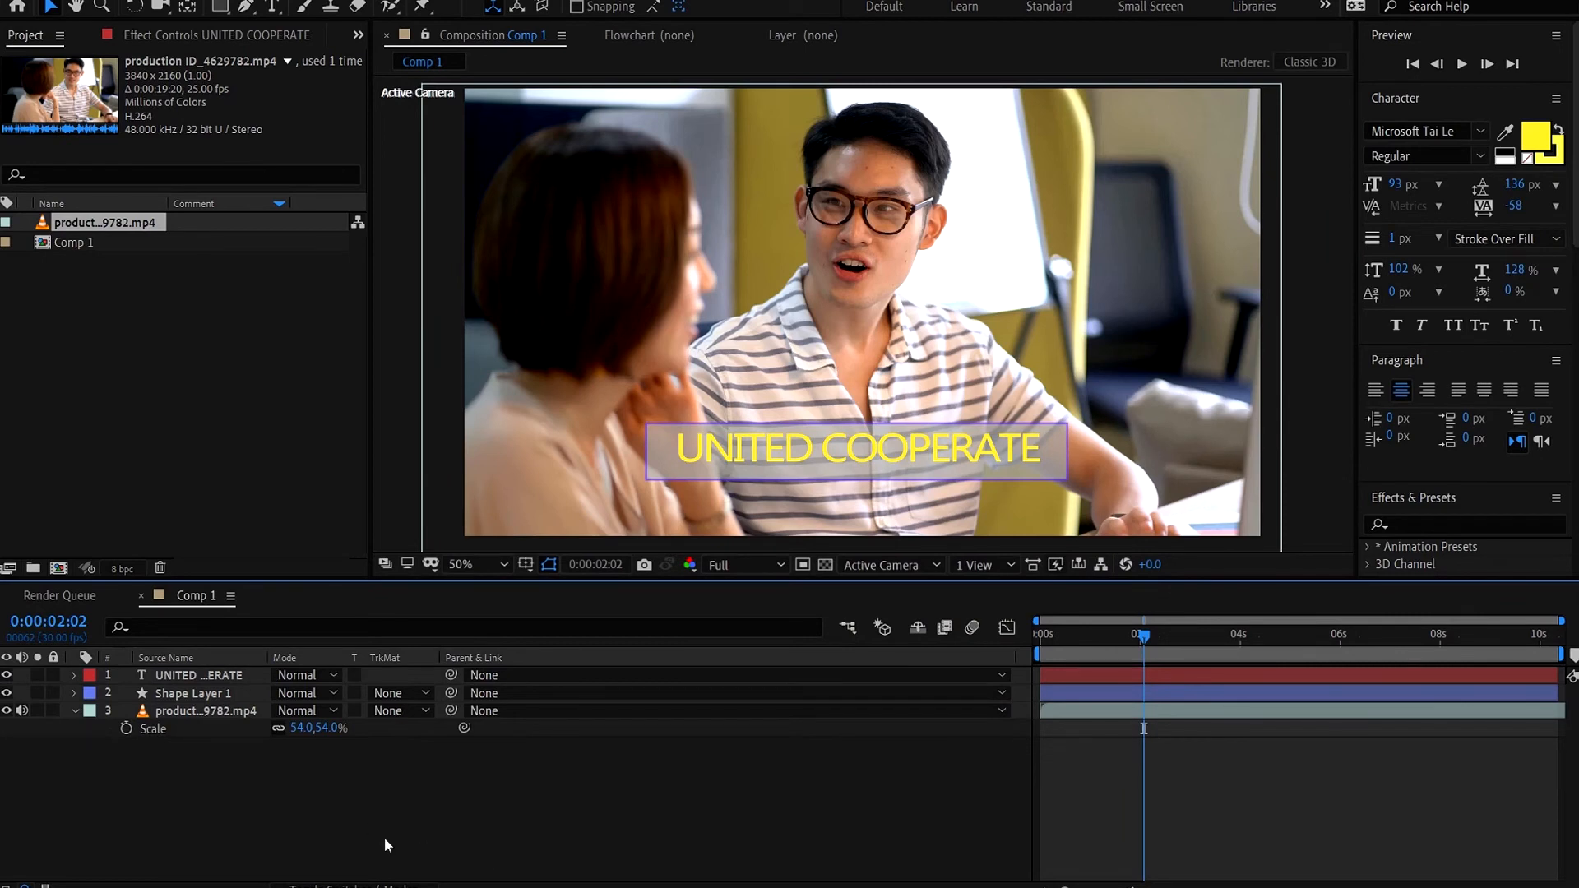
- Set the stroke width of the grey rectangle on Shape Layer 1 to 0 px
{"action": "left_click", "coordinate": [191, 695]}
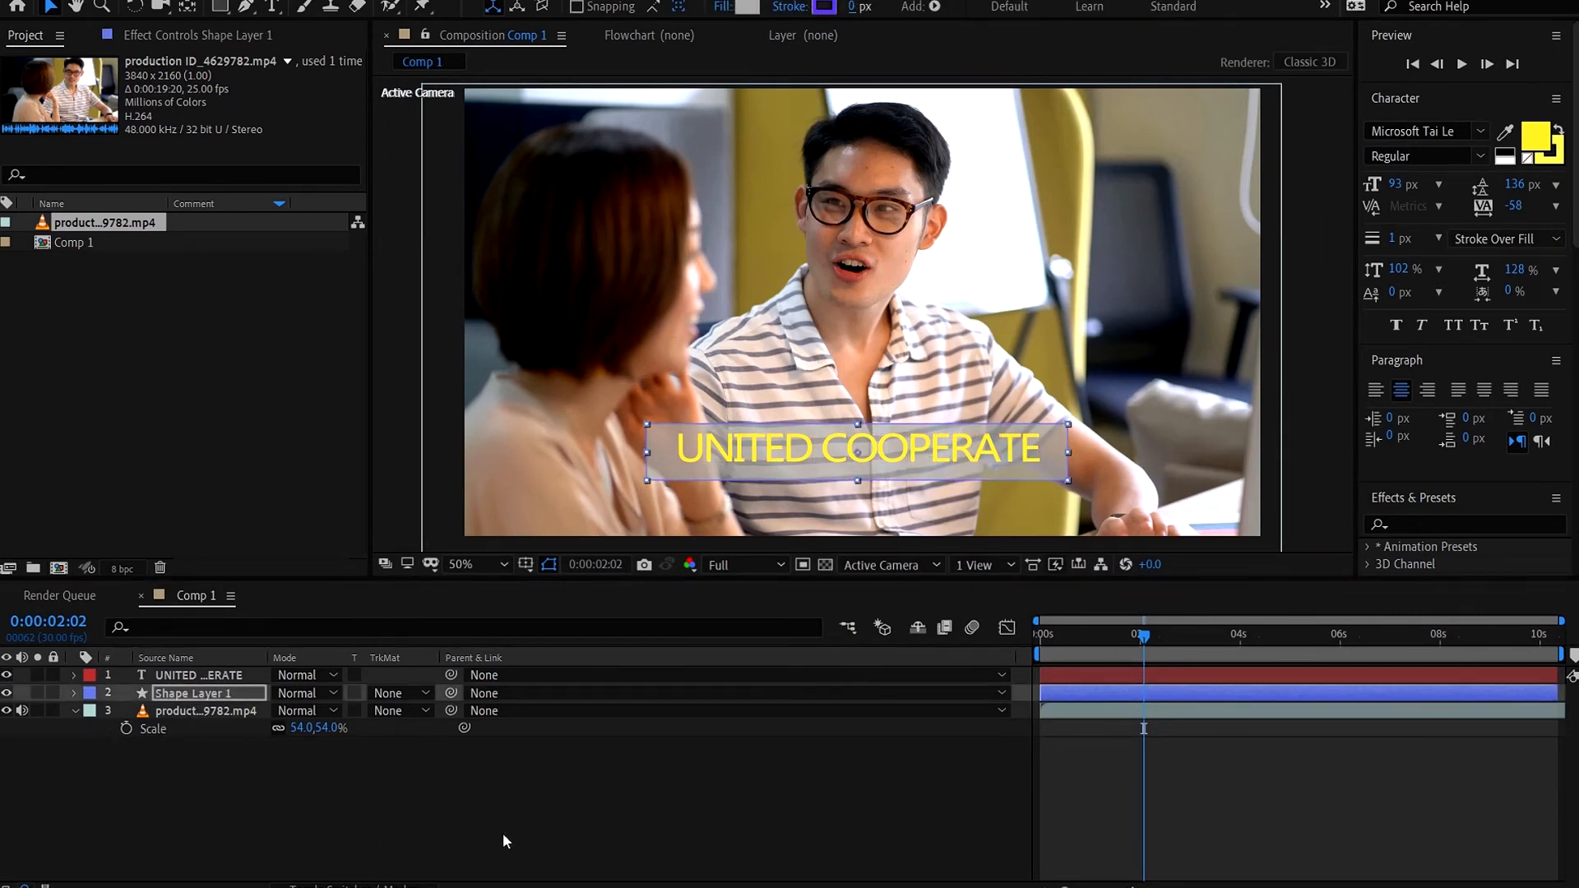
{"action": "left_click", "coordinate": [181, 771]}
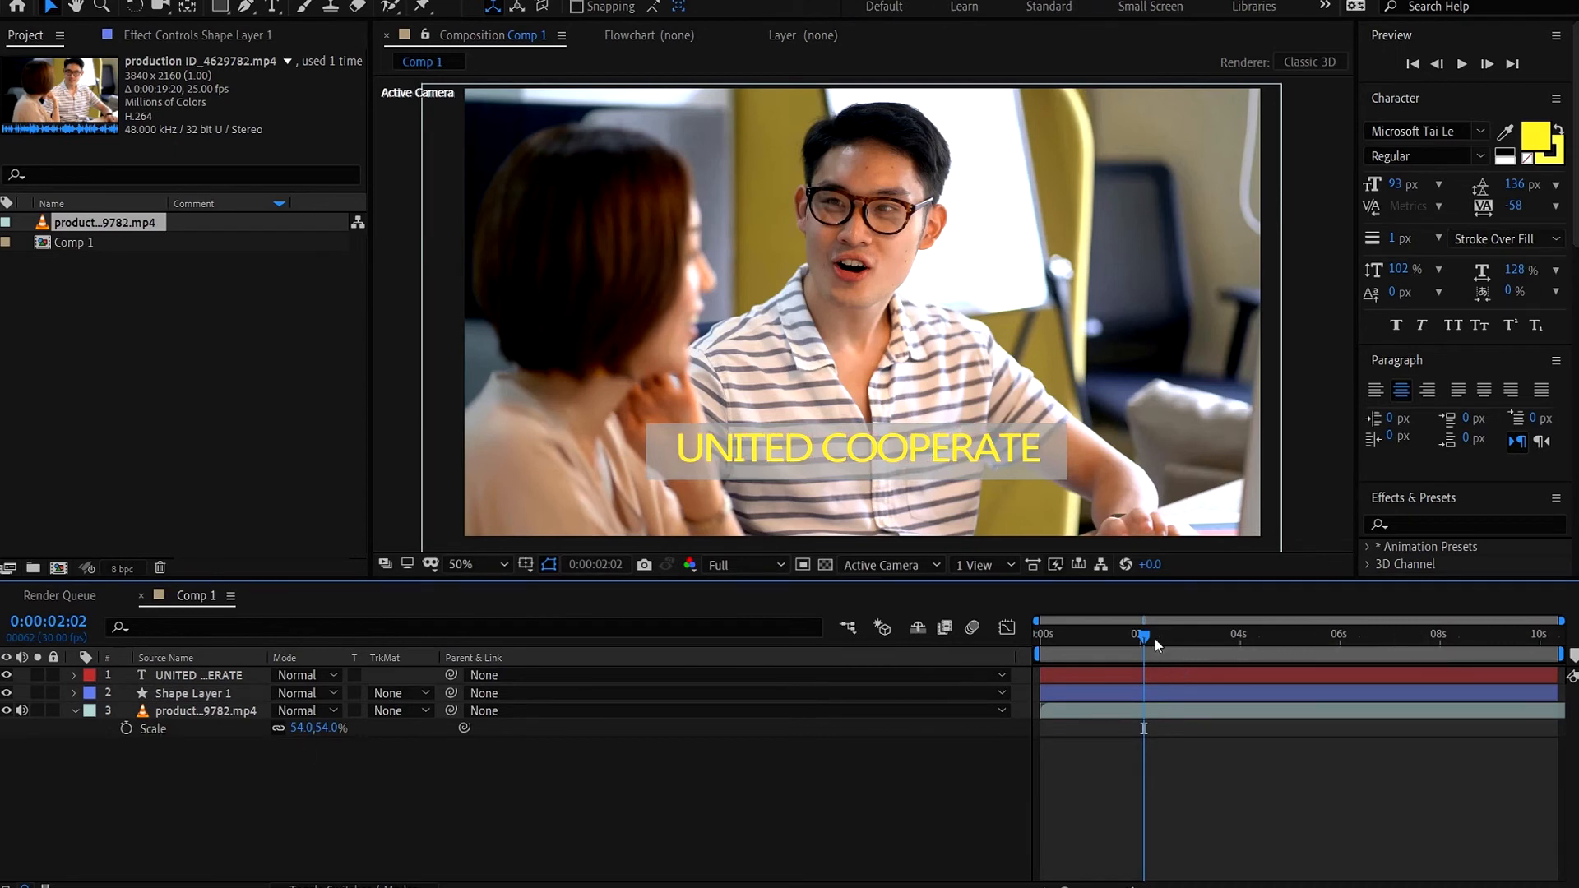
- Change the UNITED COOPERATE text's stroke colour to orange D79D08
{"action": "left_click", "coordinate": [233, 676]}
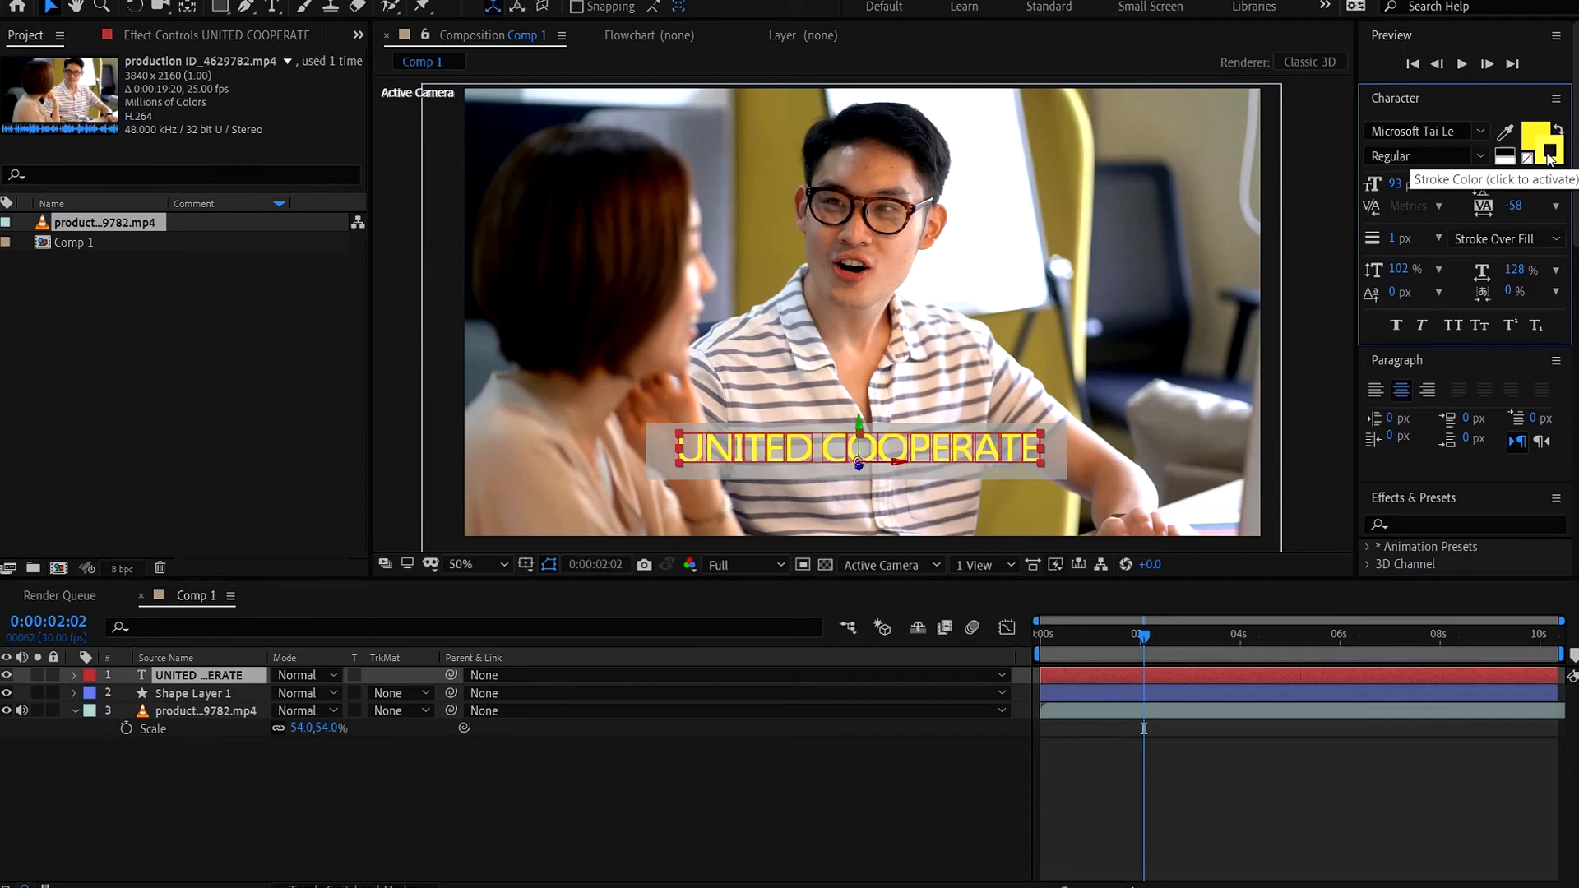
{"action": "left_click", "coordinate": [1543, 156]}
{"action": "left_click", "coordinate": [1092, 518]}
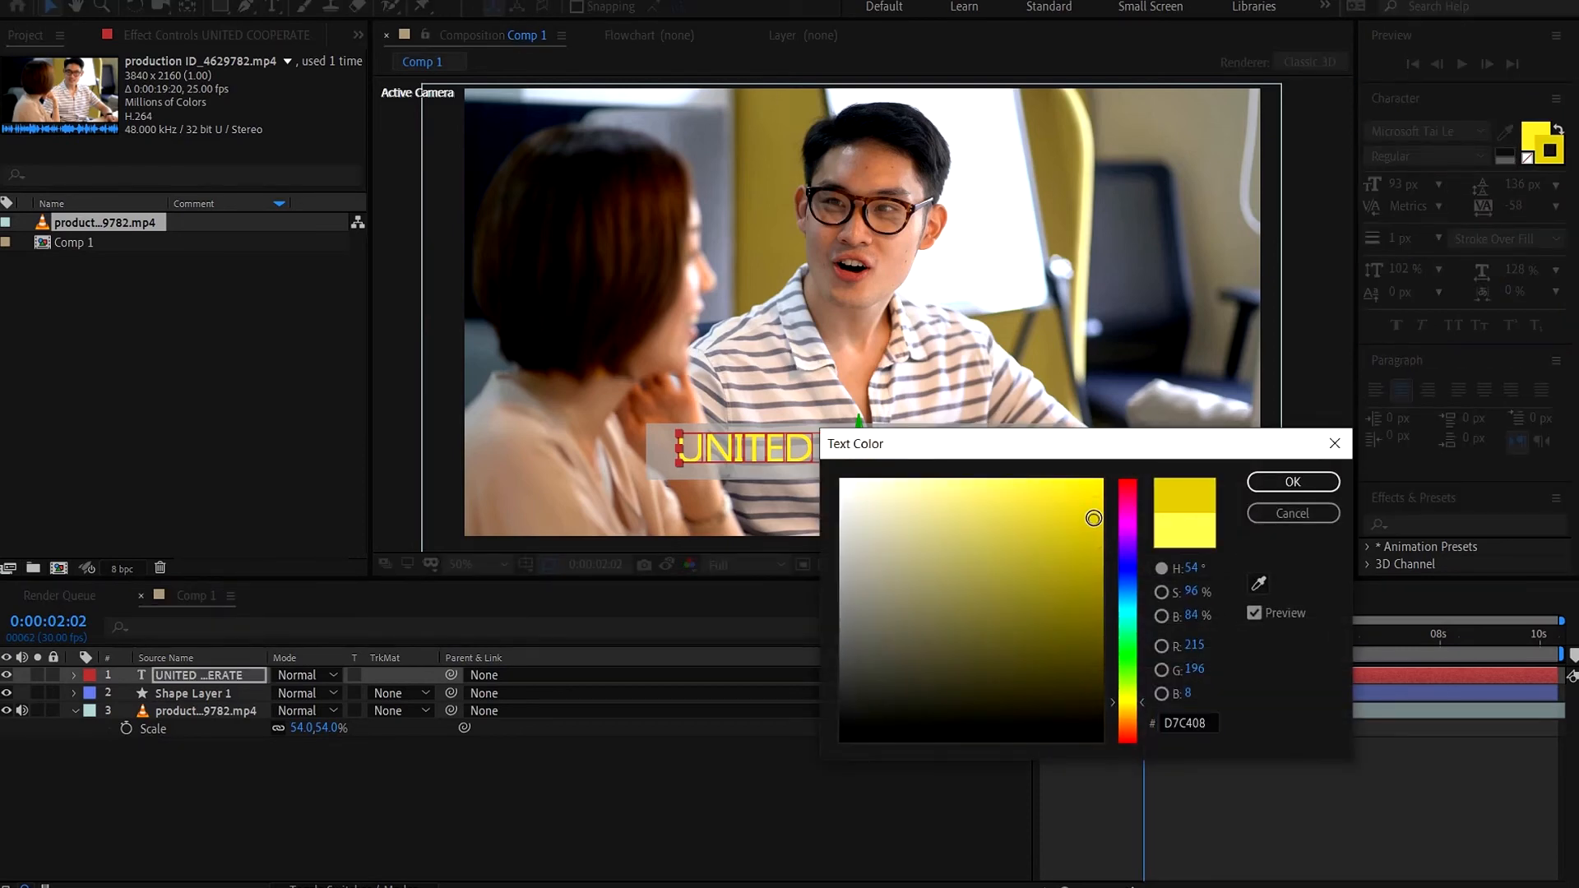
{"action": "left_click_drag", "start_coordinate": [1133, 717], "coordinate": [1135, 687]}
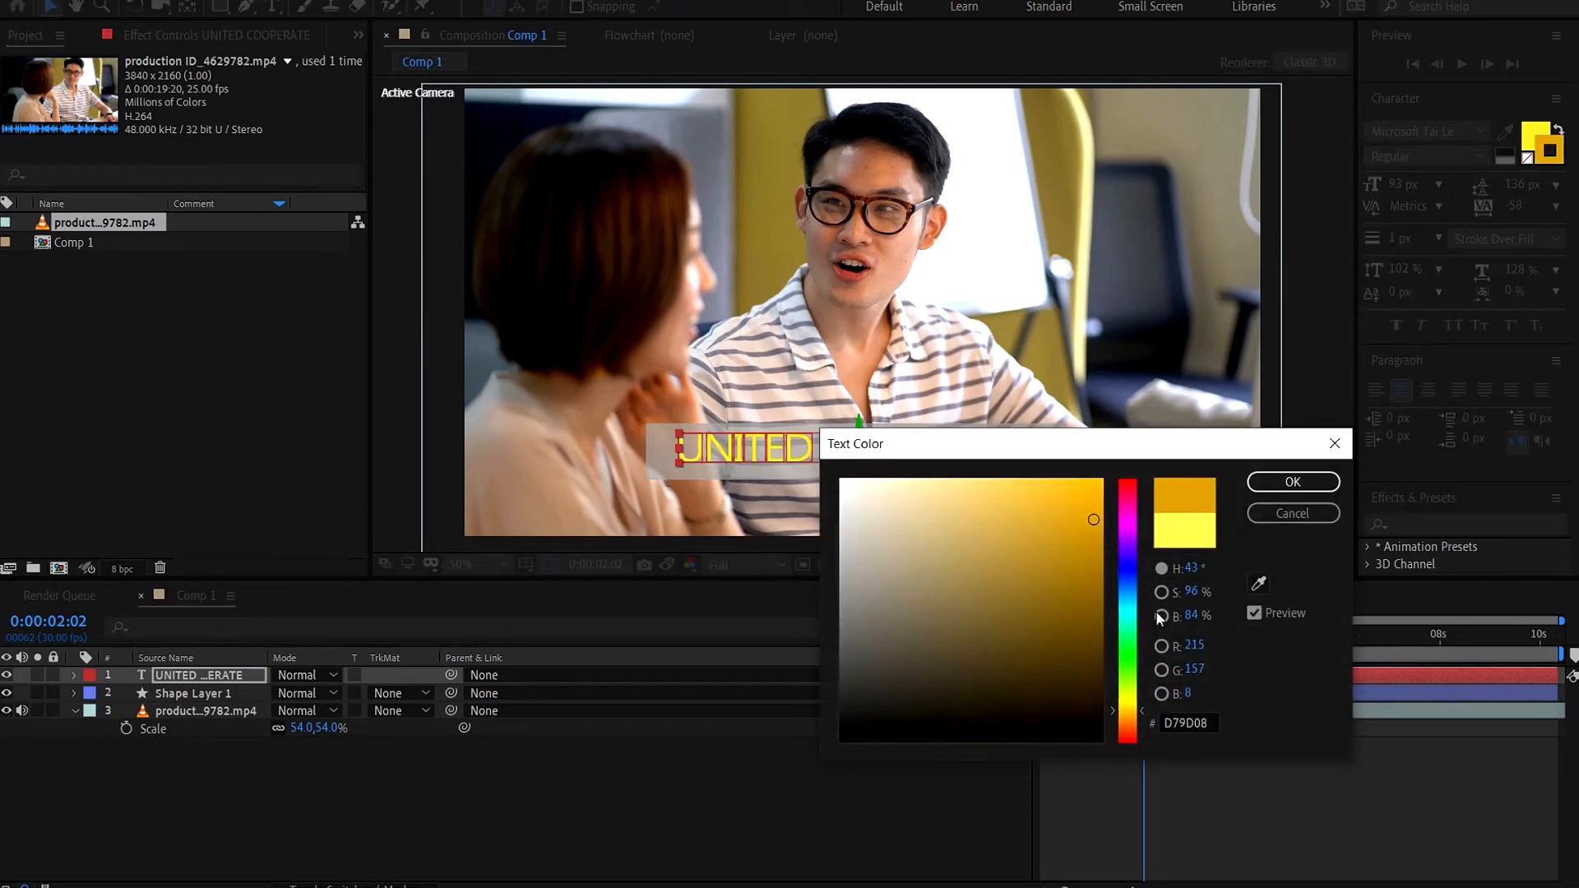
{"action": "left_click", "coordinate": [1273, 486]}
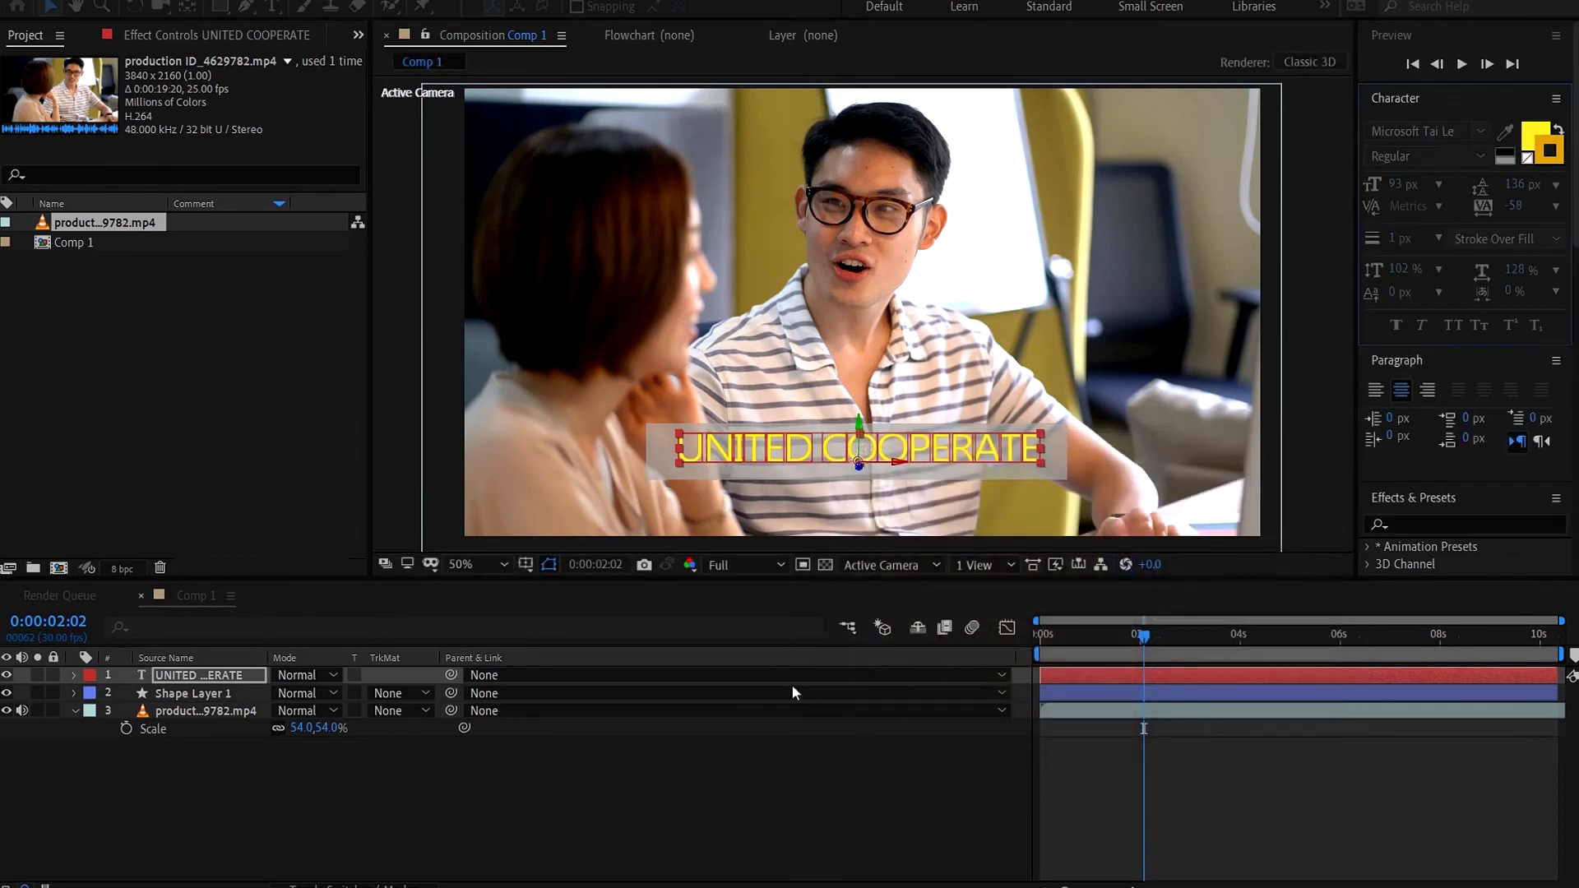
- Set the UNITED COOPERATE text's stroke width to 4 px and deselect the layer
{"action": "left_click", "coordinate": [241, 683]}
{"action": "left_click", "coordinate": [1398, 240]}
{"action": "left_click_drag", "start_coordinate": [1398, 238], "coordinate": [1398, 238]}
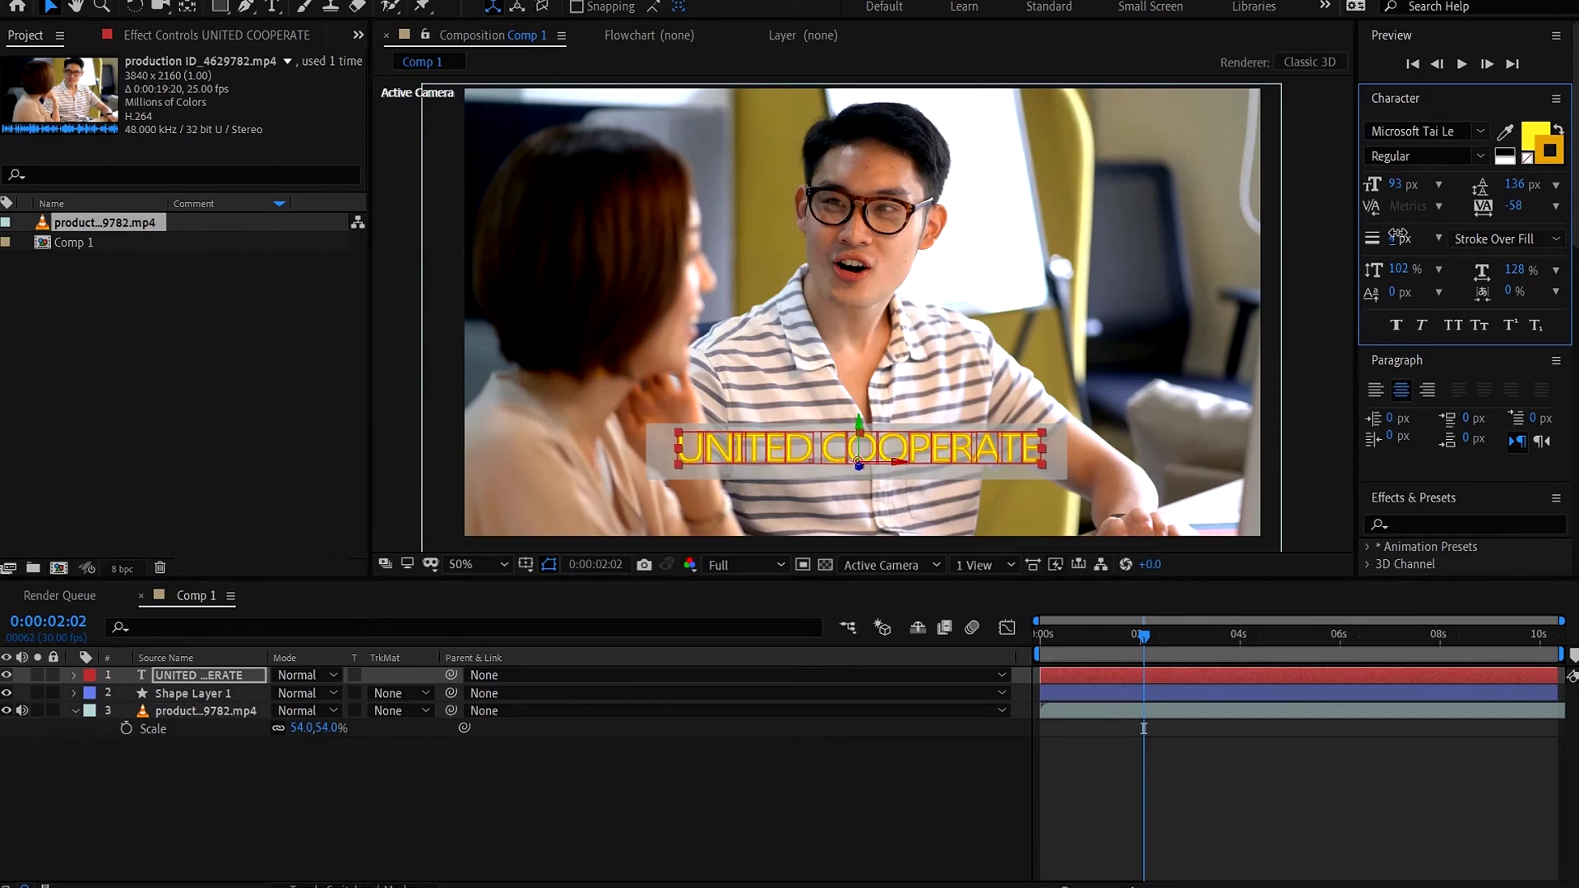
{"action": "left_click", "coordinate": [783, 740]}
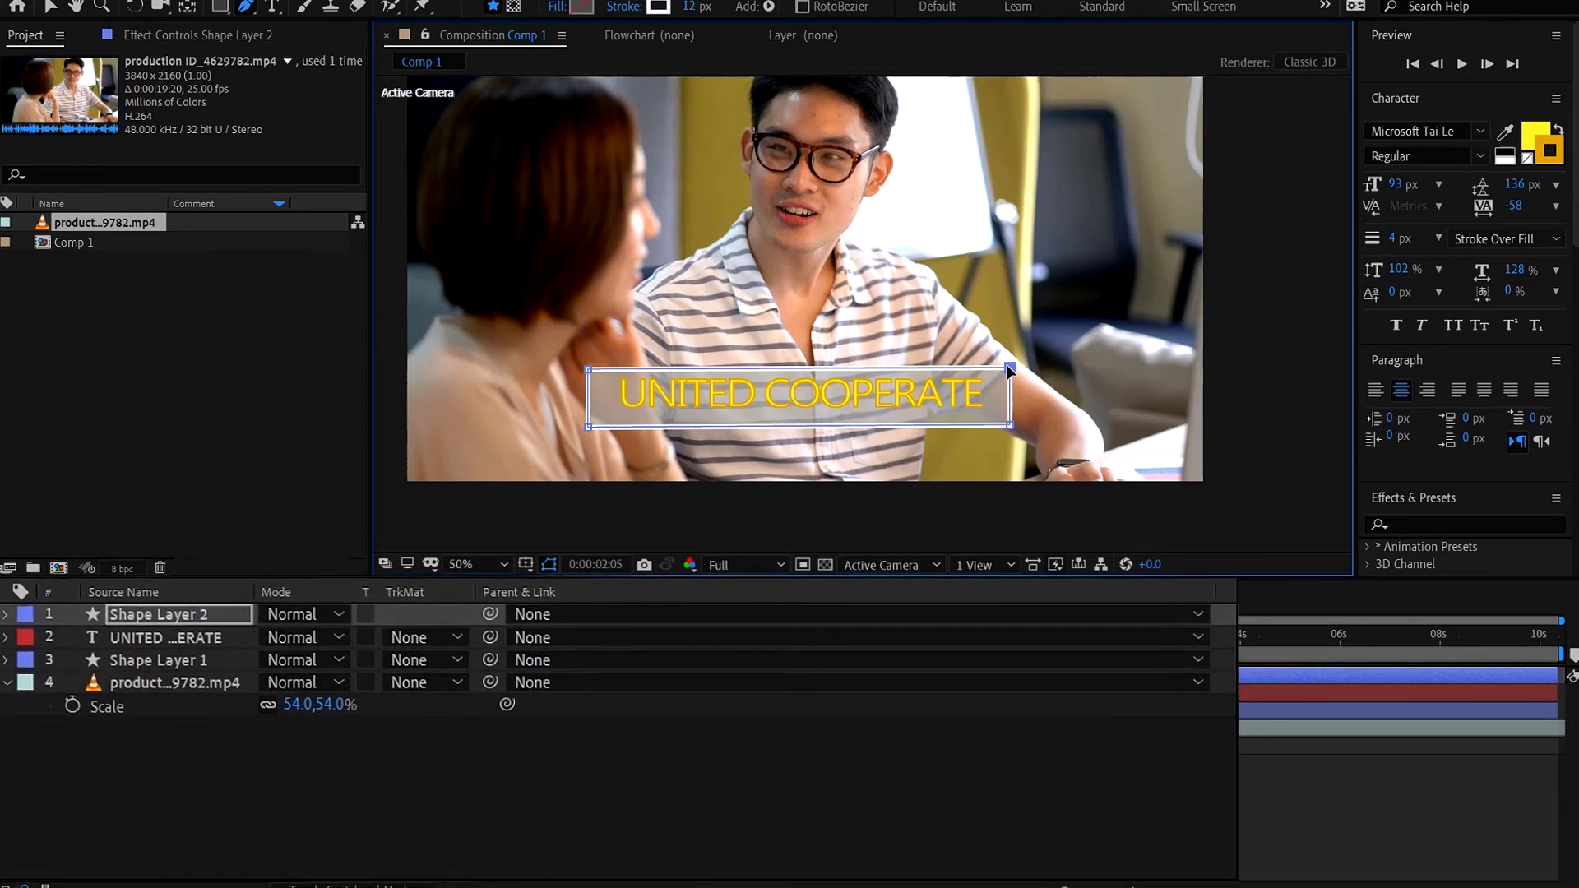
- Add Trim Paths to the white outline on Shape Layer 2 and set its End to 0%
{"action": "left_click", "coordinate": [92, 613]}
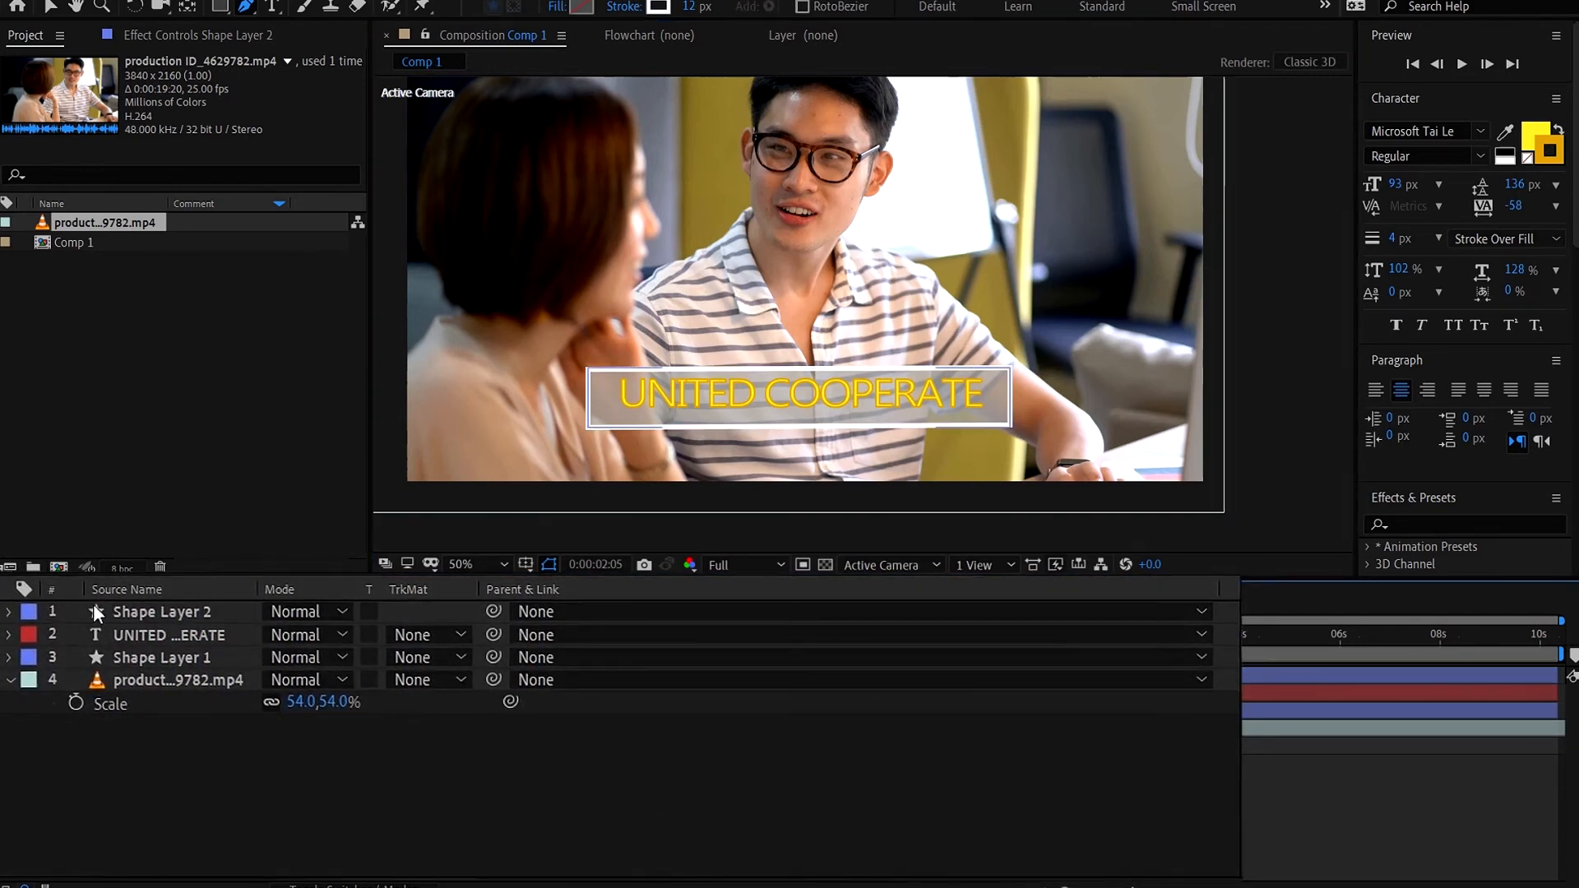
{"action": "left_click", "coordinate": [9, 611]}
{"action": "left_click", "coordinate": [468, 633]}
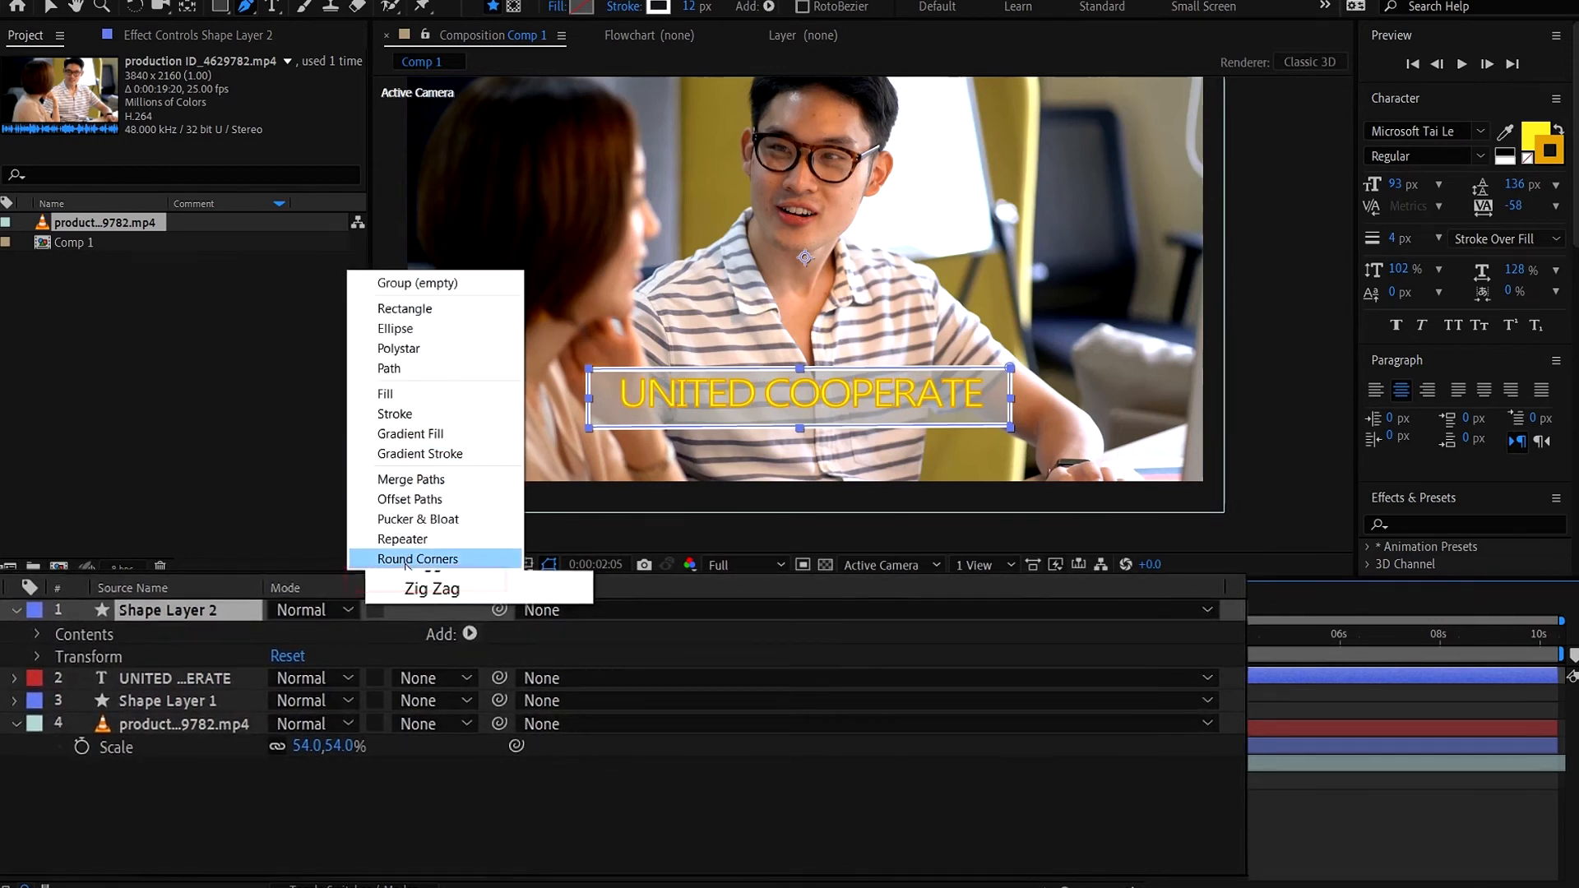
{"action": "left_click", "coordinate": [403, 598]}
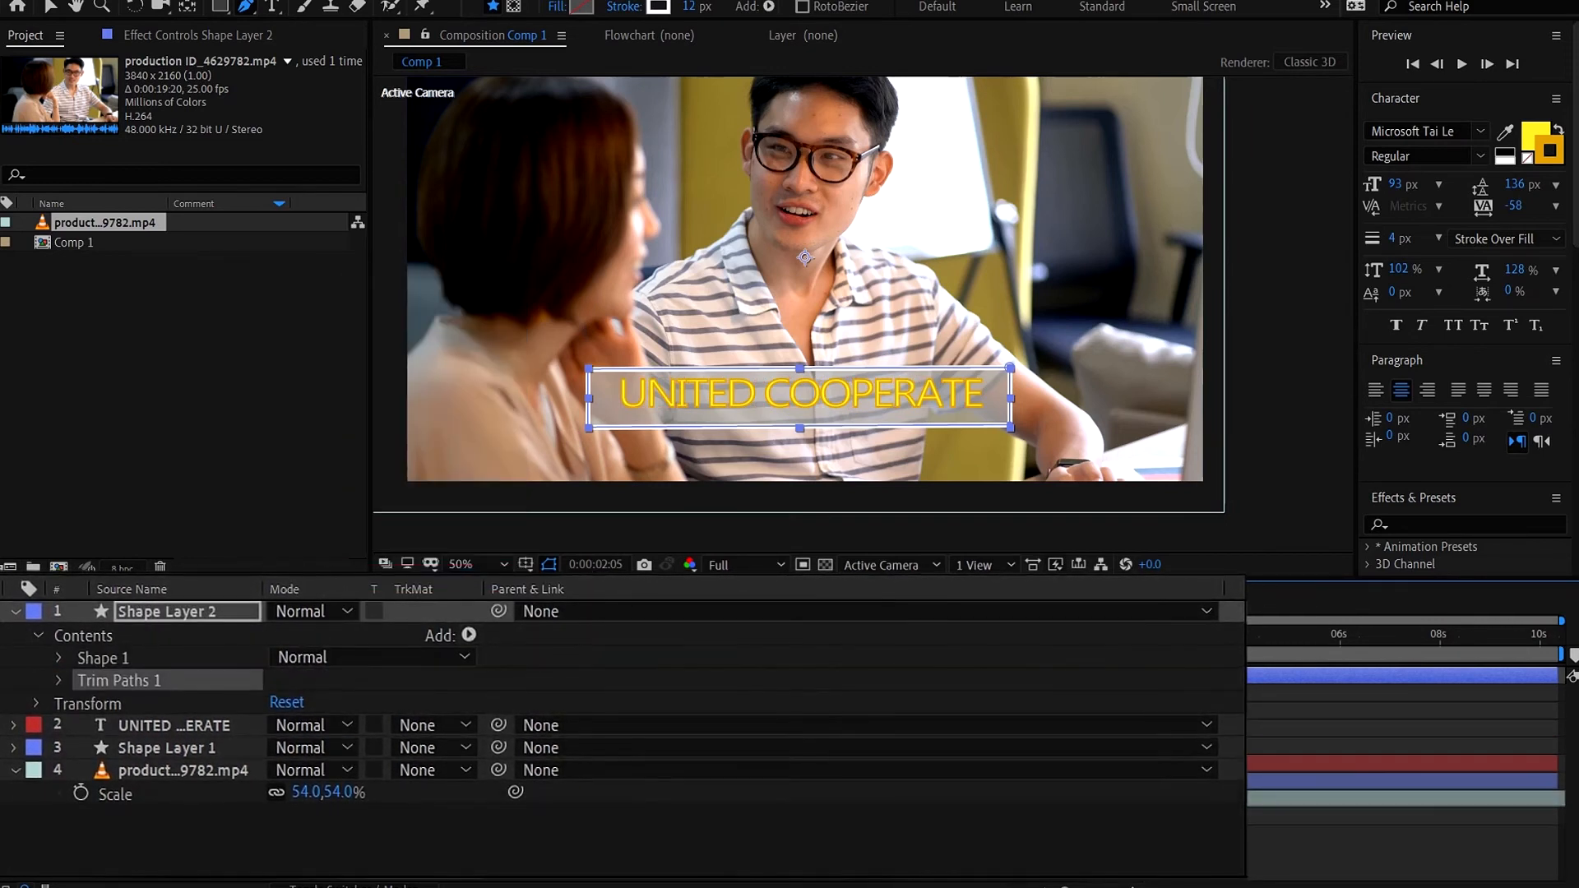
{"action": "left_click", "coordinate": [60, 682]}
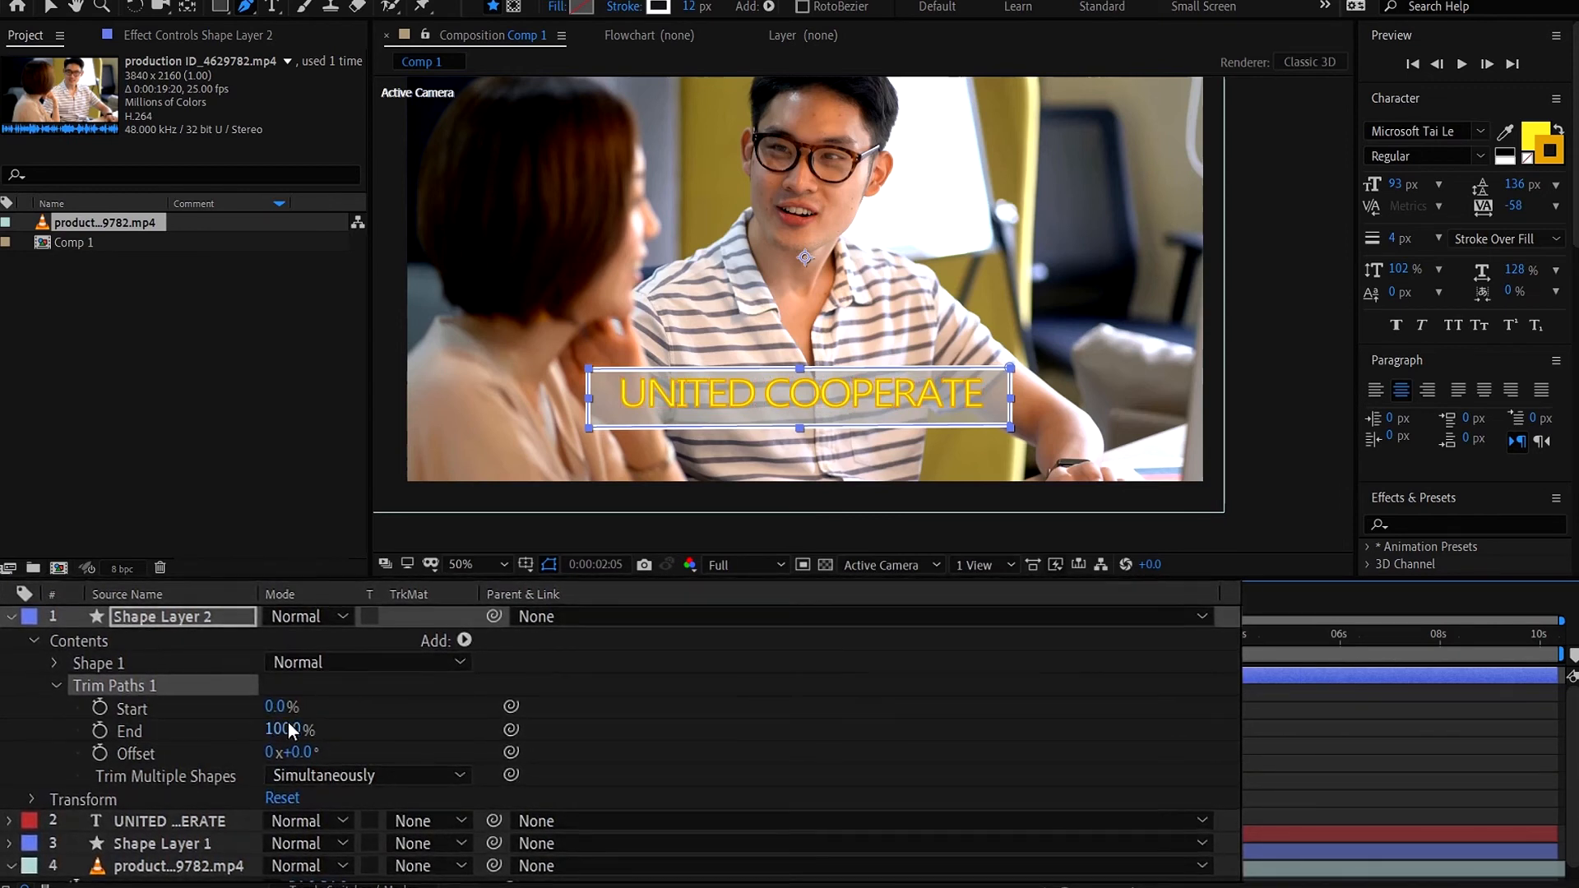
{"action": "left_click_drag", "start_coordinate": [288, 723], "coordinate": [156, 728]}
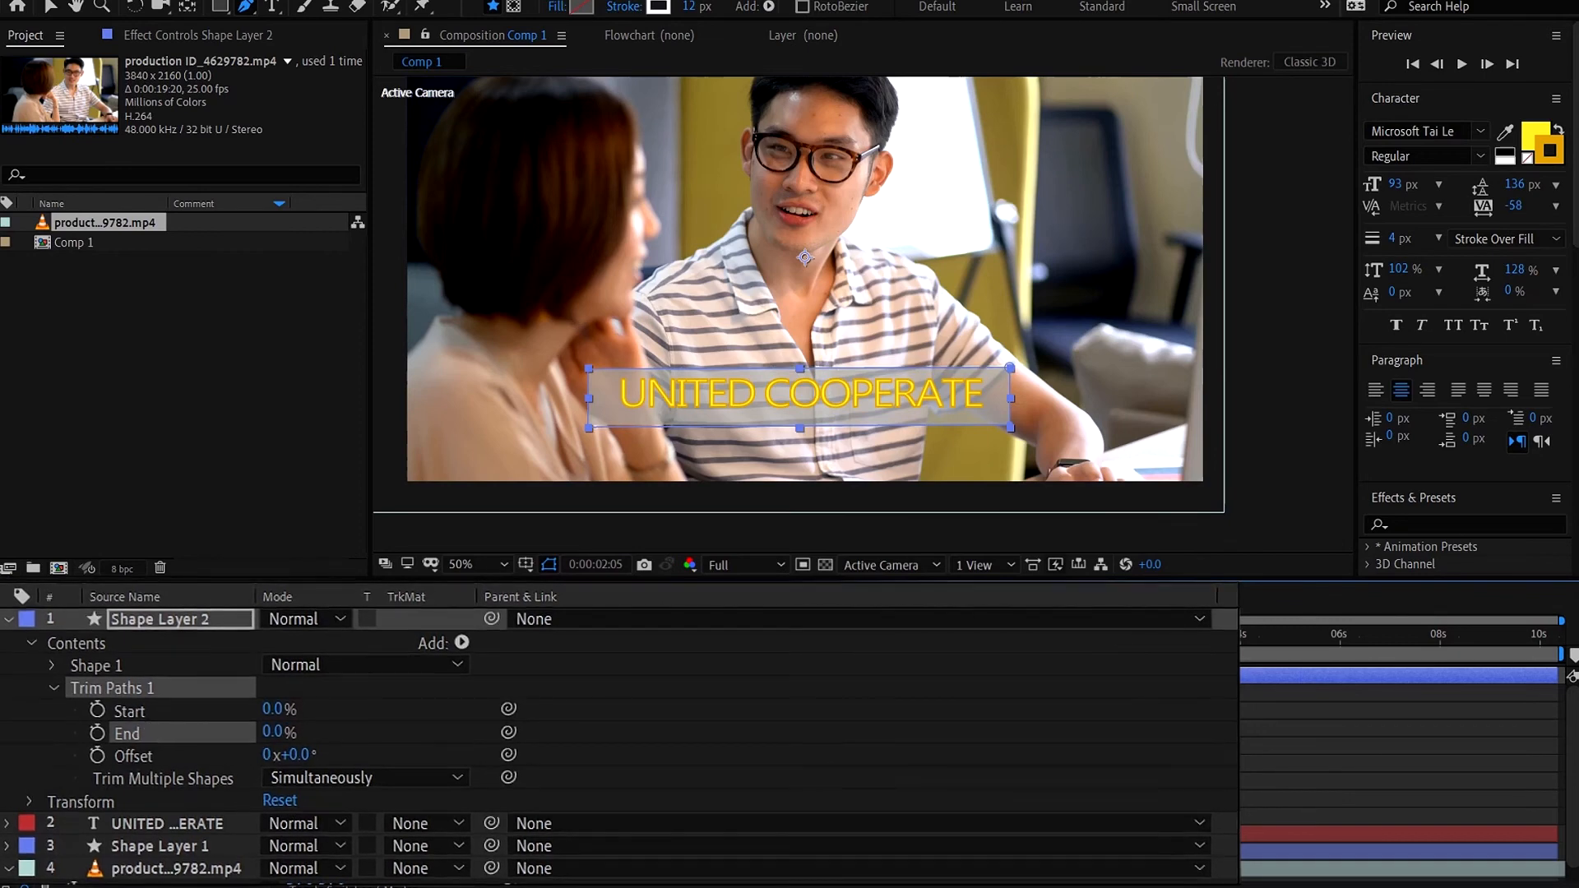
- Keyframe the Trim Paths Start and End from 0% at 0:00:01:15 to 100% at 0:00:02:24
{"action": "key", "text": "space"}
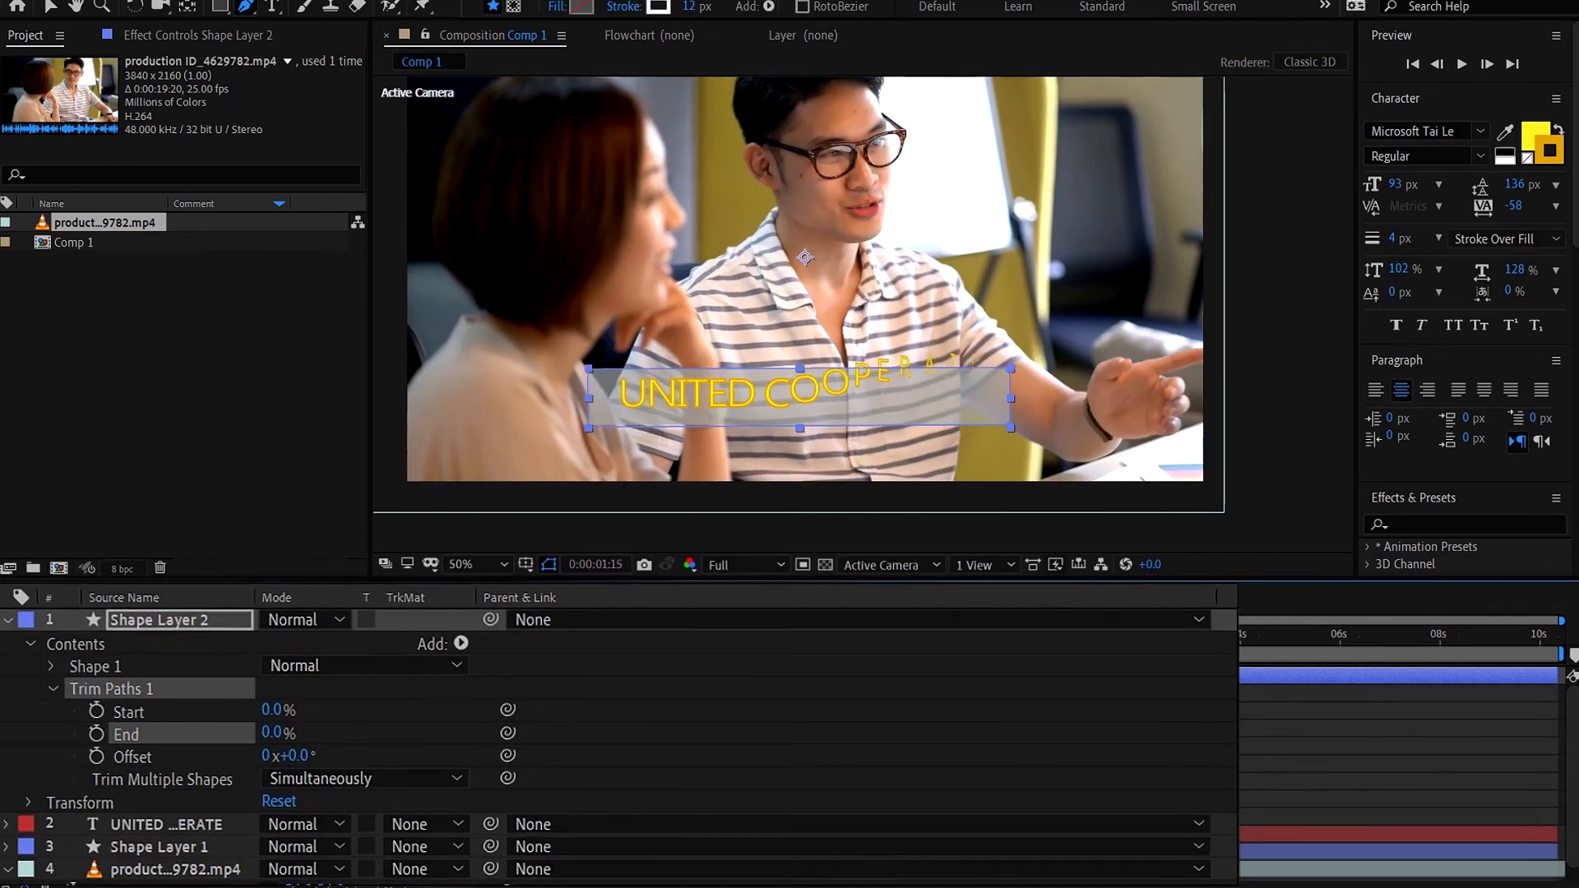
{"action": "left_click", "coordinate": [96, 735]}
{"action": "left_click", "coordinate": [96, 711]}
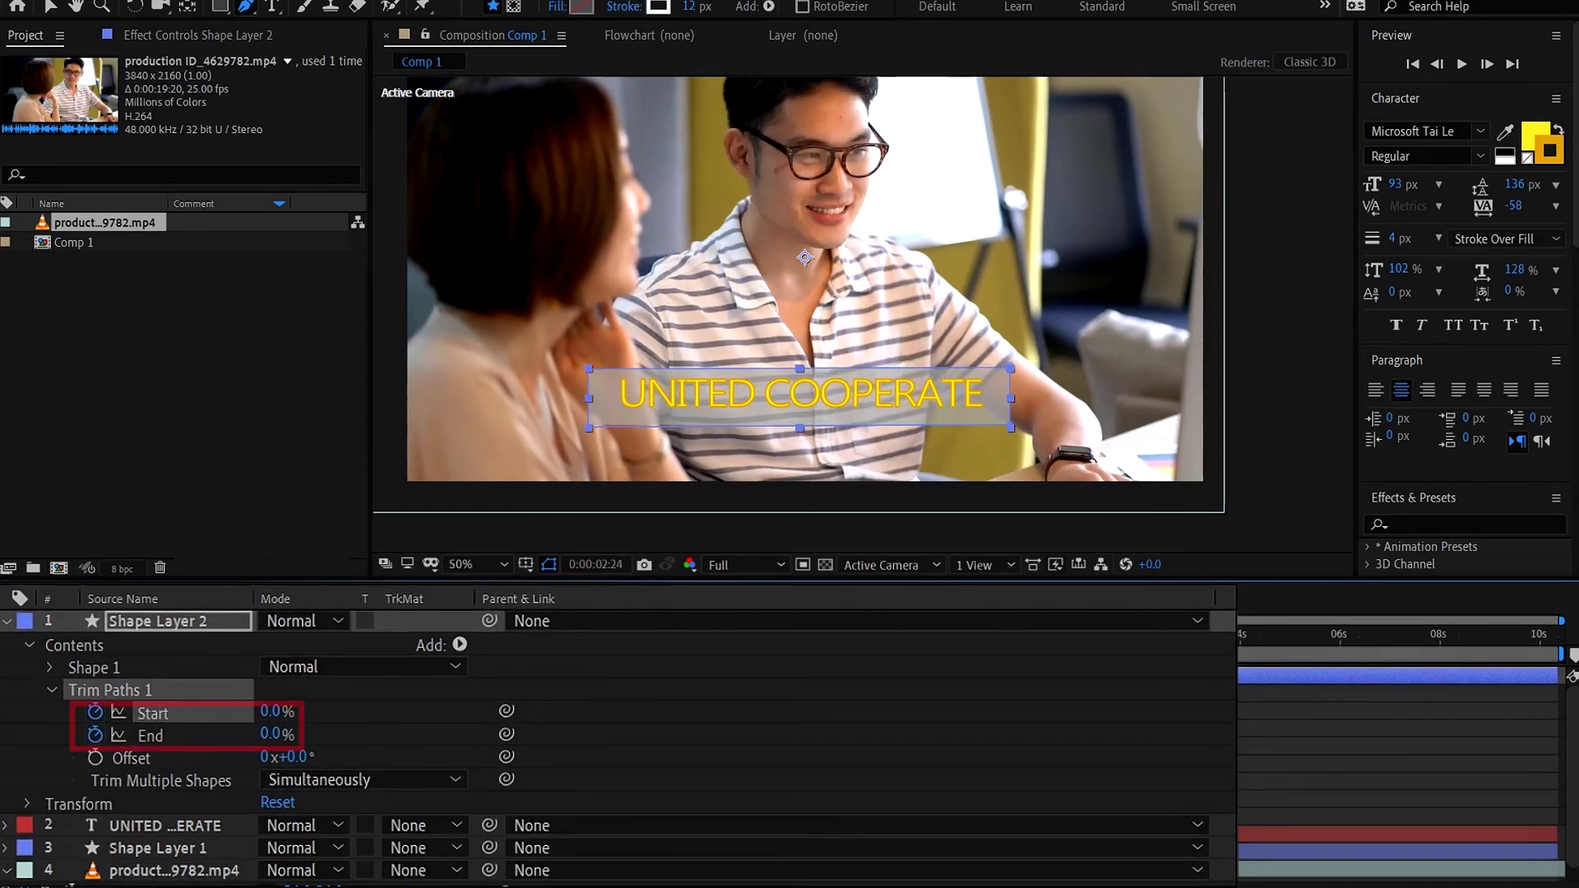
{"action": "left_click_drag", "start_coordinate": [272, 734], "coordinate": [466, 742]}
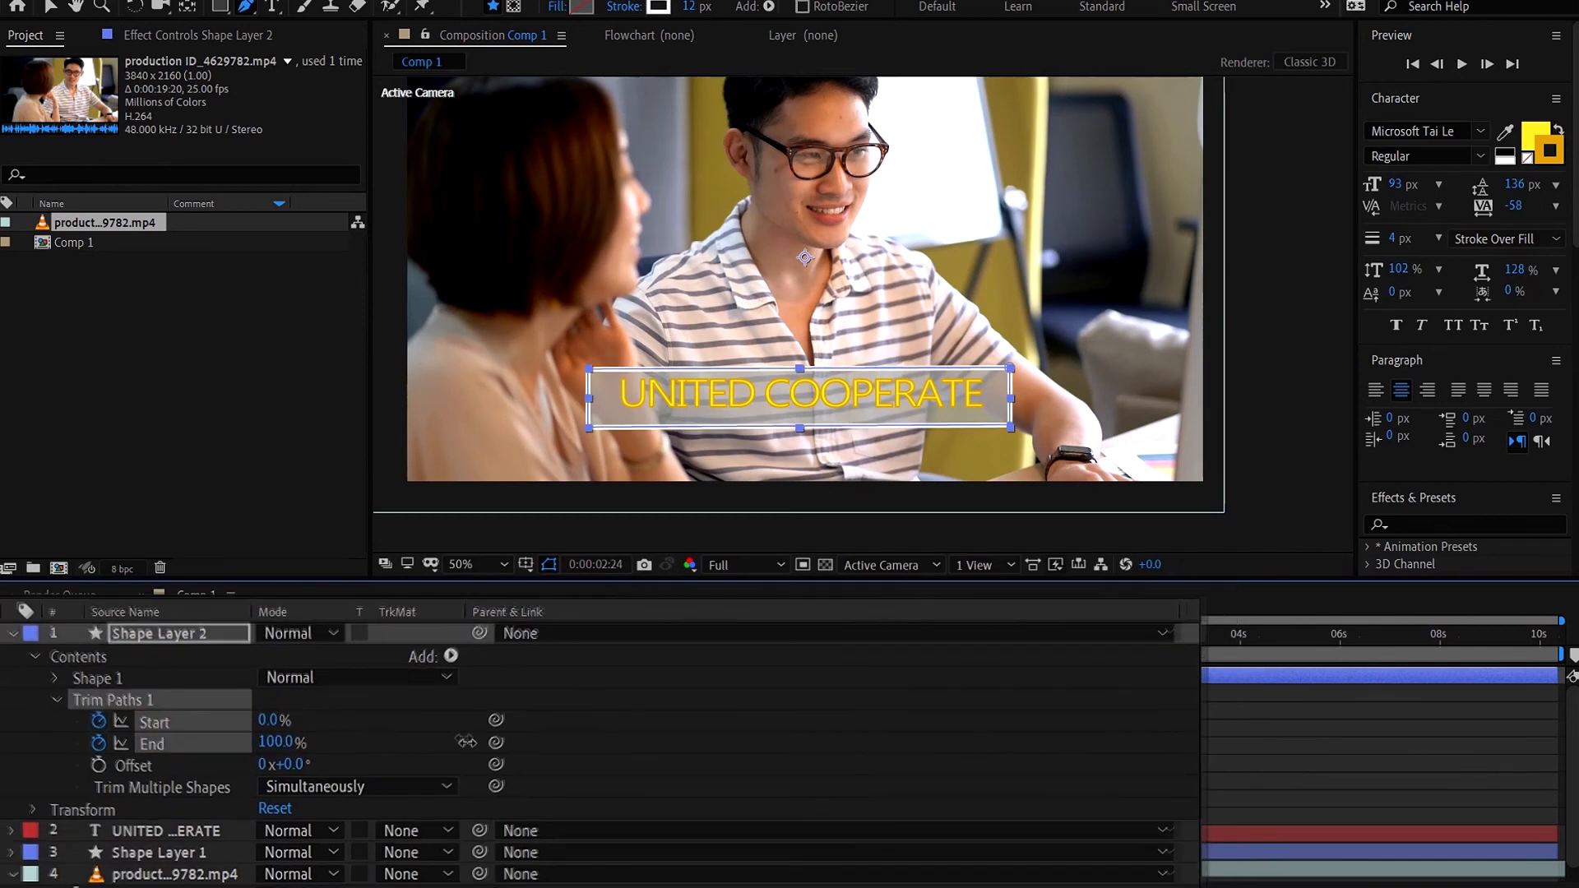
{"action": "left_click_drag", "start_coordinate": [283, 745], "coordinate": [396, 741]}
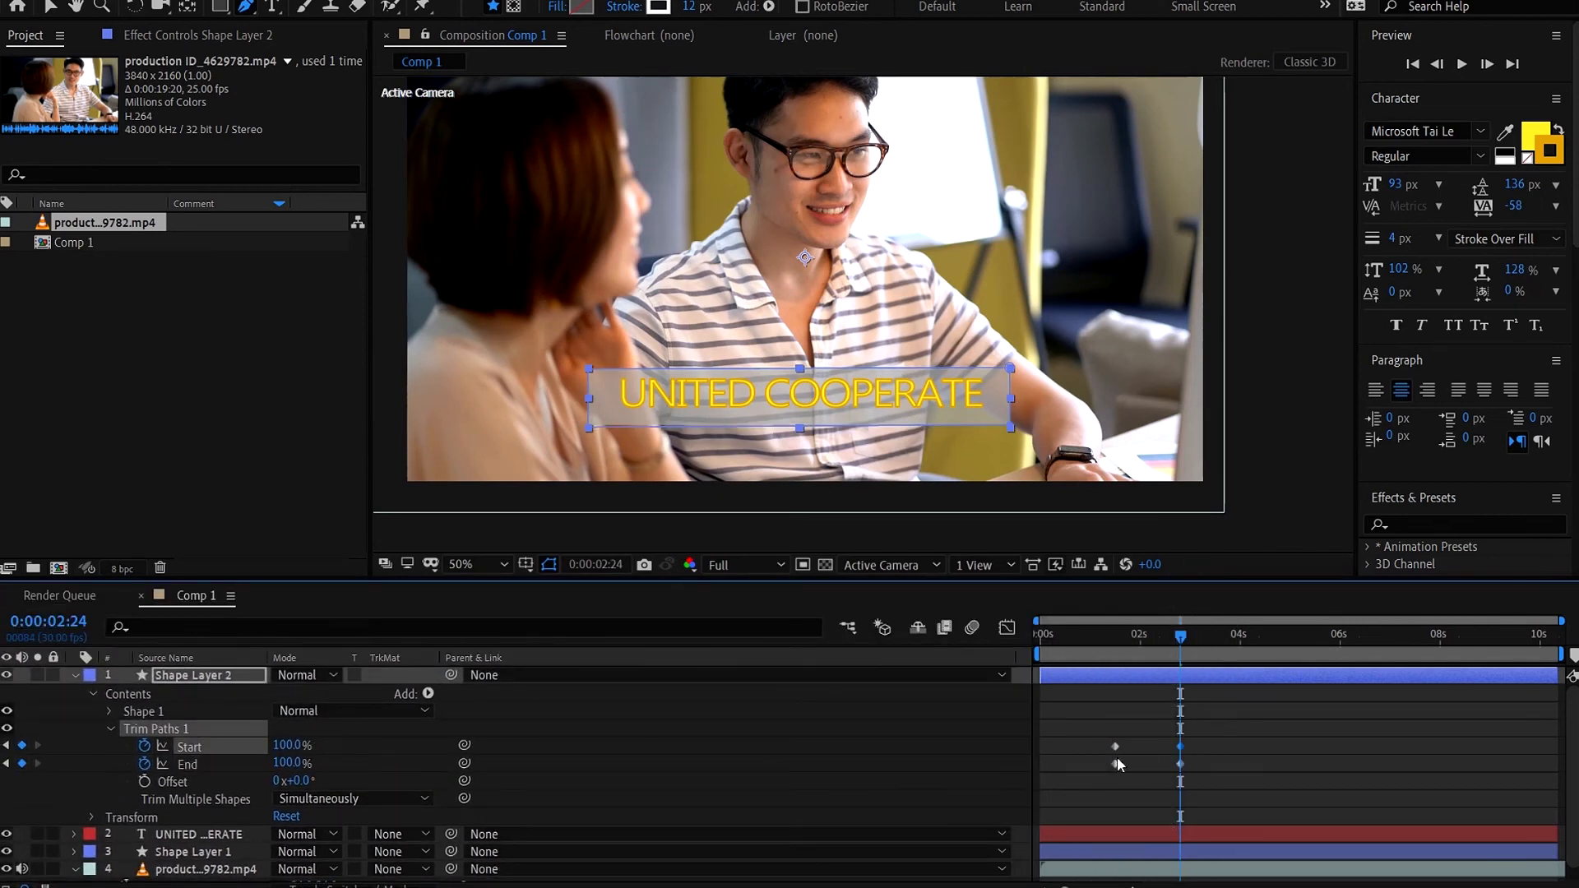
- Shift the Start keyframes slightly behind the End keyframes, placing the 100% one at 0:00:02:27, and scrub through the outline animation
{"action": "left_click_drag", "start_coordinate": [1122, 748], "coordinate": [1185, 746]}
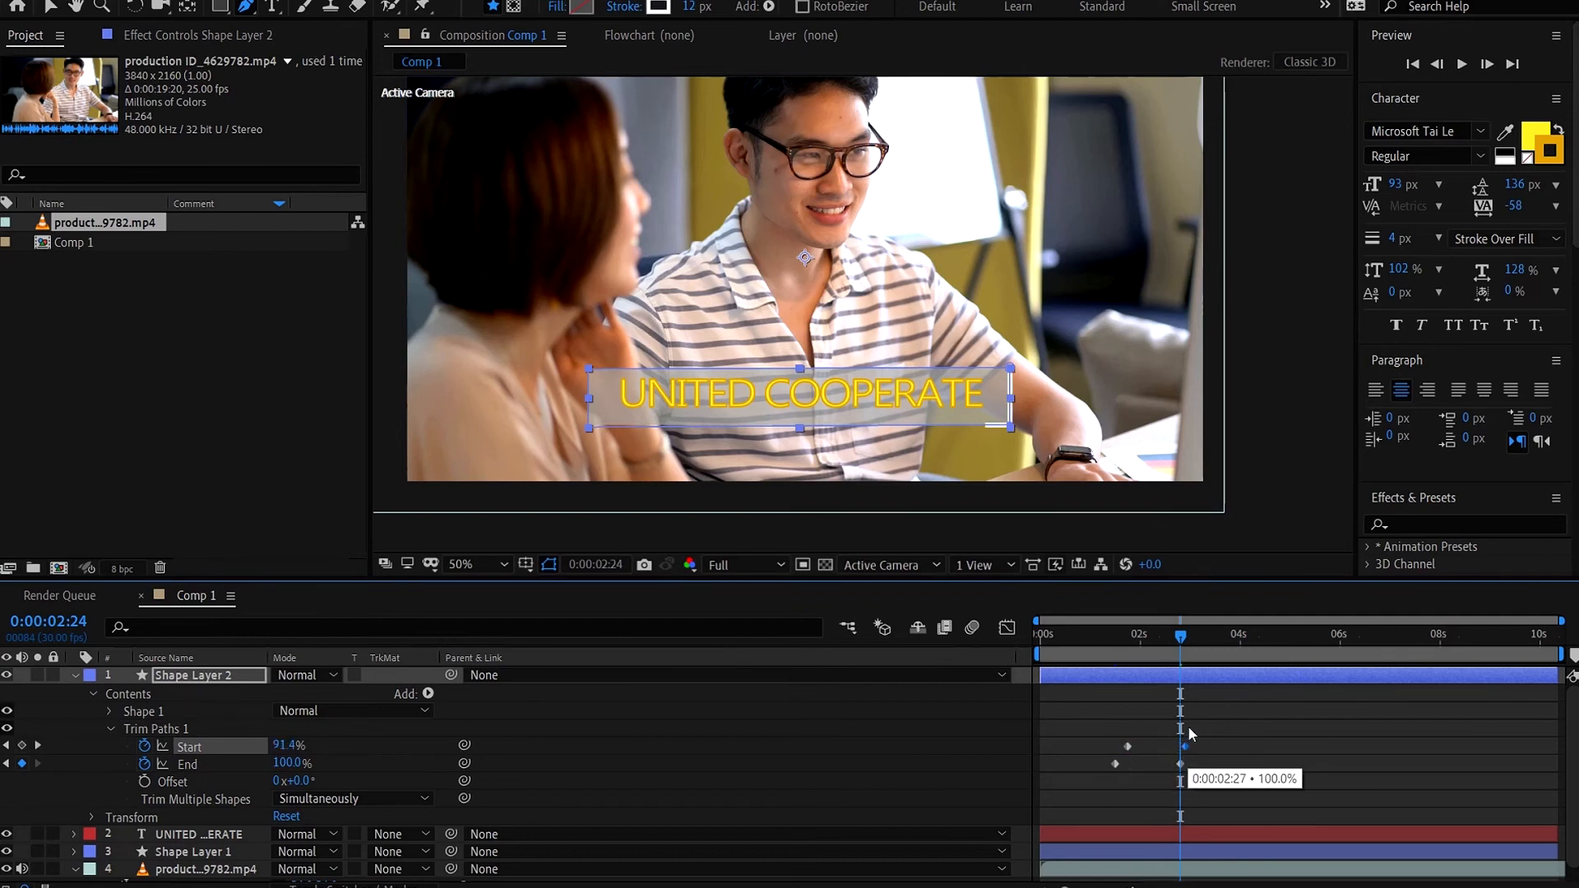
{"action": "left_click_drag", "start_coordinate": [1181, 636], "coordinate": [1174, 635]}
{"action": "left_click", "coordinate": [1117, 638]}
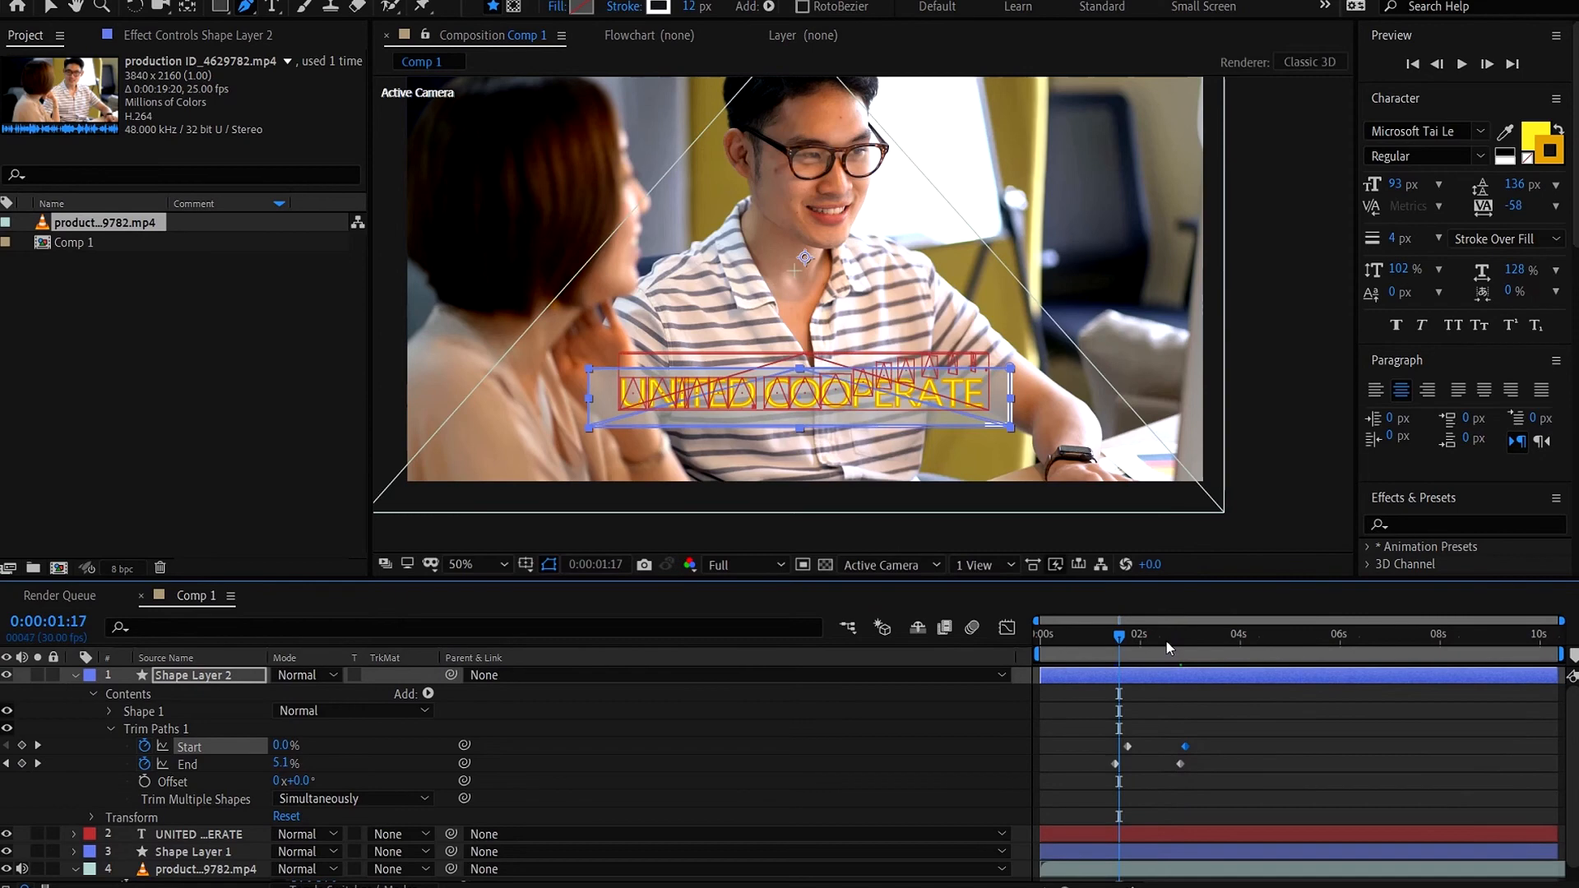
{"action": "left_click_drag", "start_coordinate": [1121, 652], "coordinate": [1102, 648]}
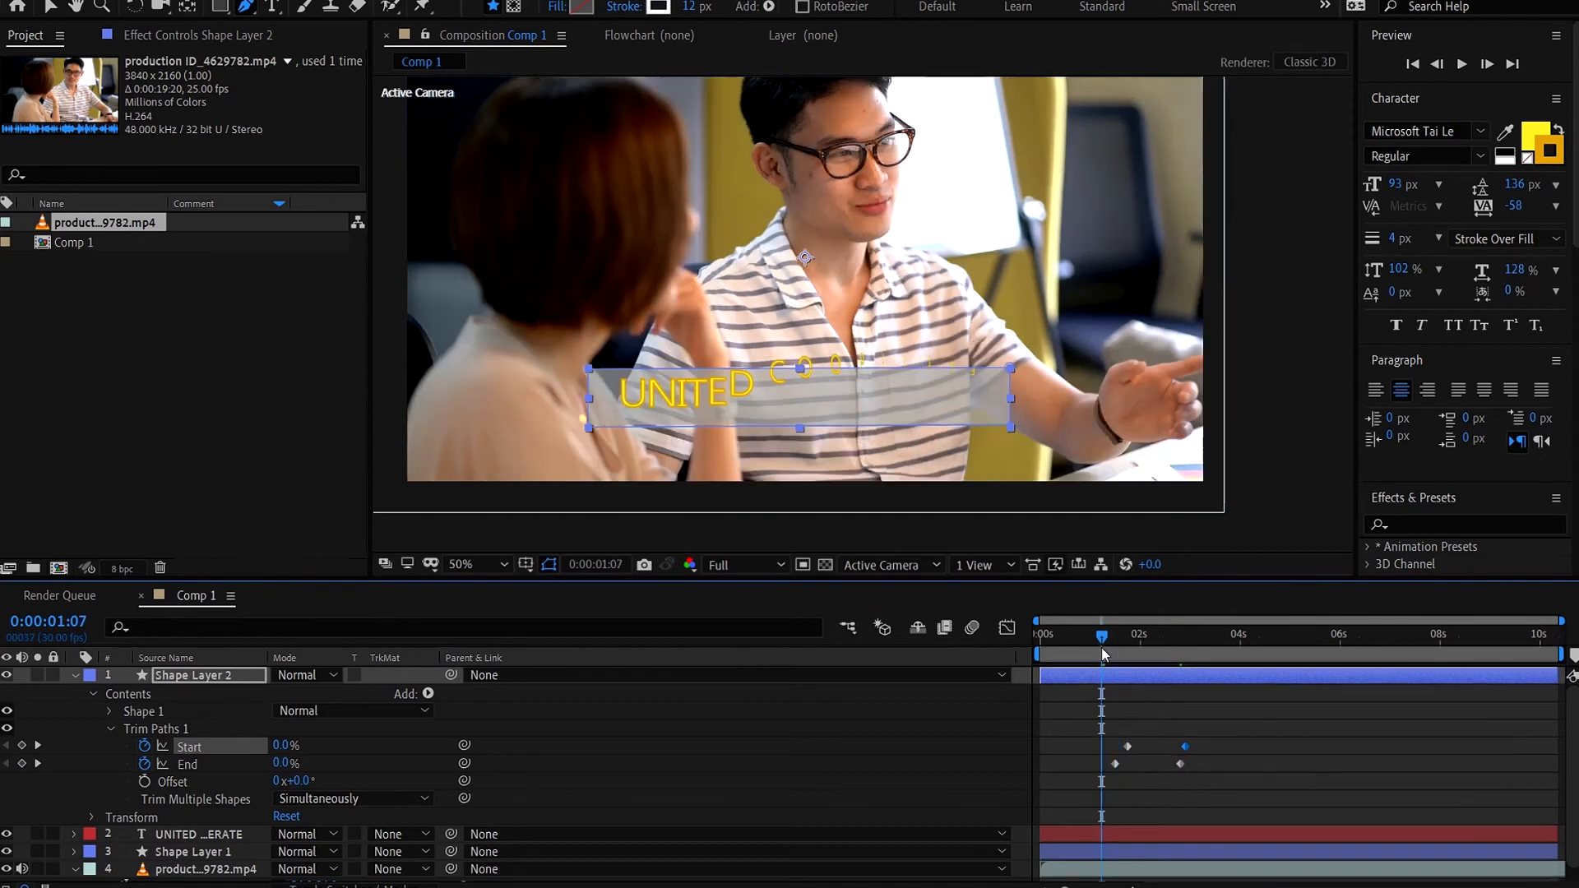
- Collapse and deselect Shape Layer 2, and scrub through the text and outline animation up to about three seconds
{"action": "left_click", "coordinate": [75, 675]}
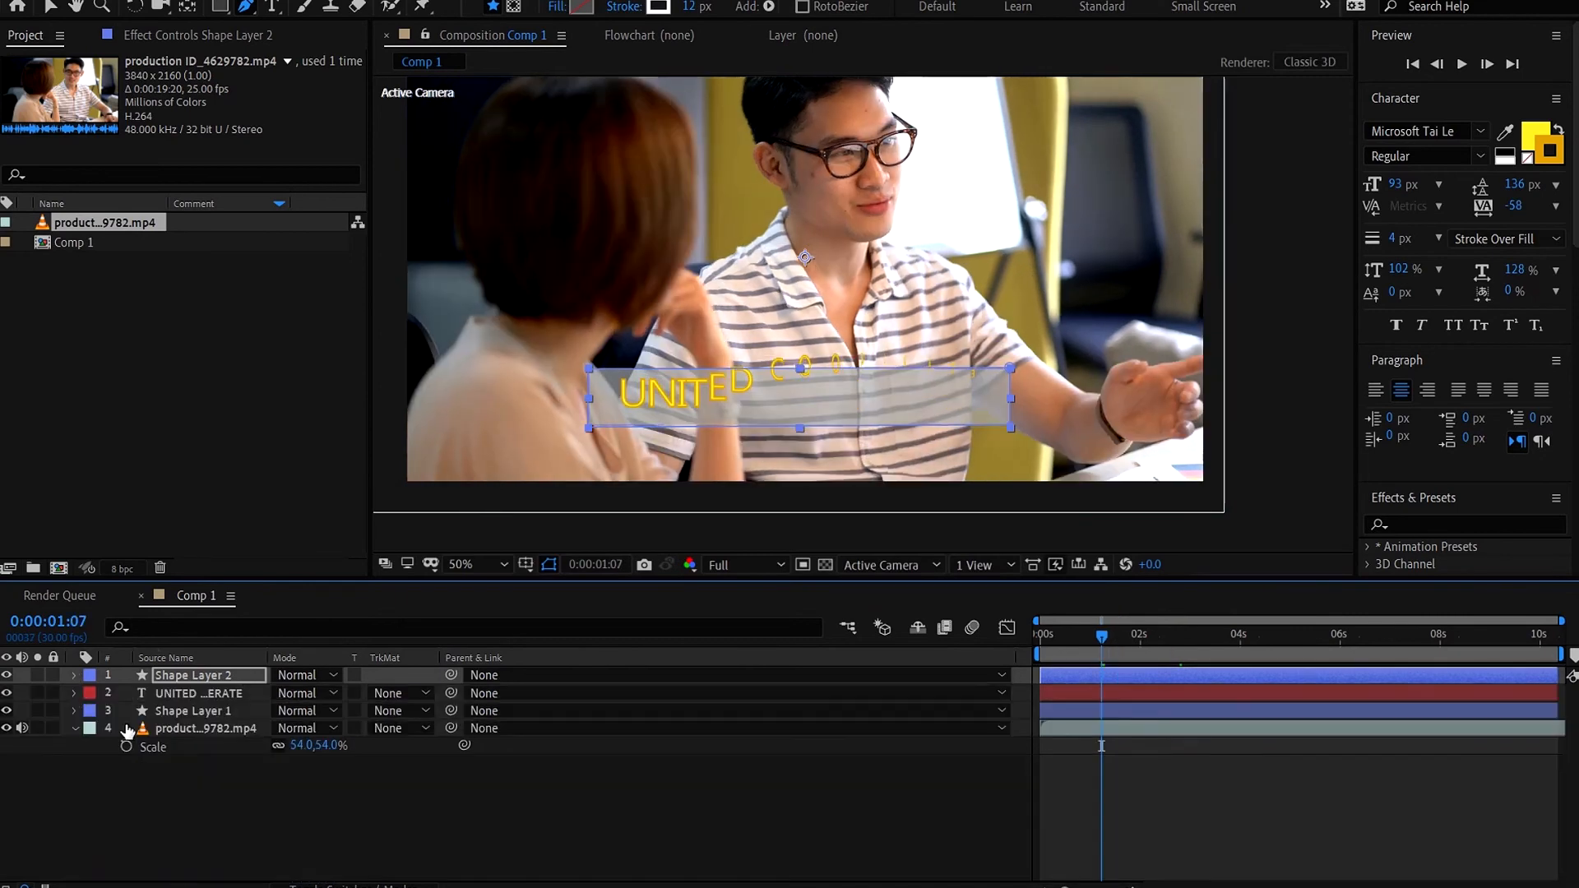
{"action": "left_click", "coordinate": [175, 775]}
{"action": "left_click_drag", "start_coordinate": [1103, 643], "coordinate": [1204, 642]}
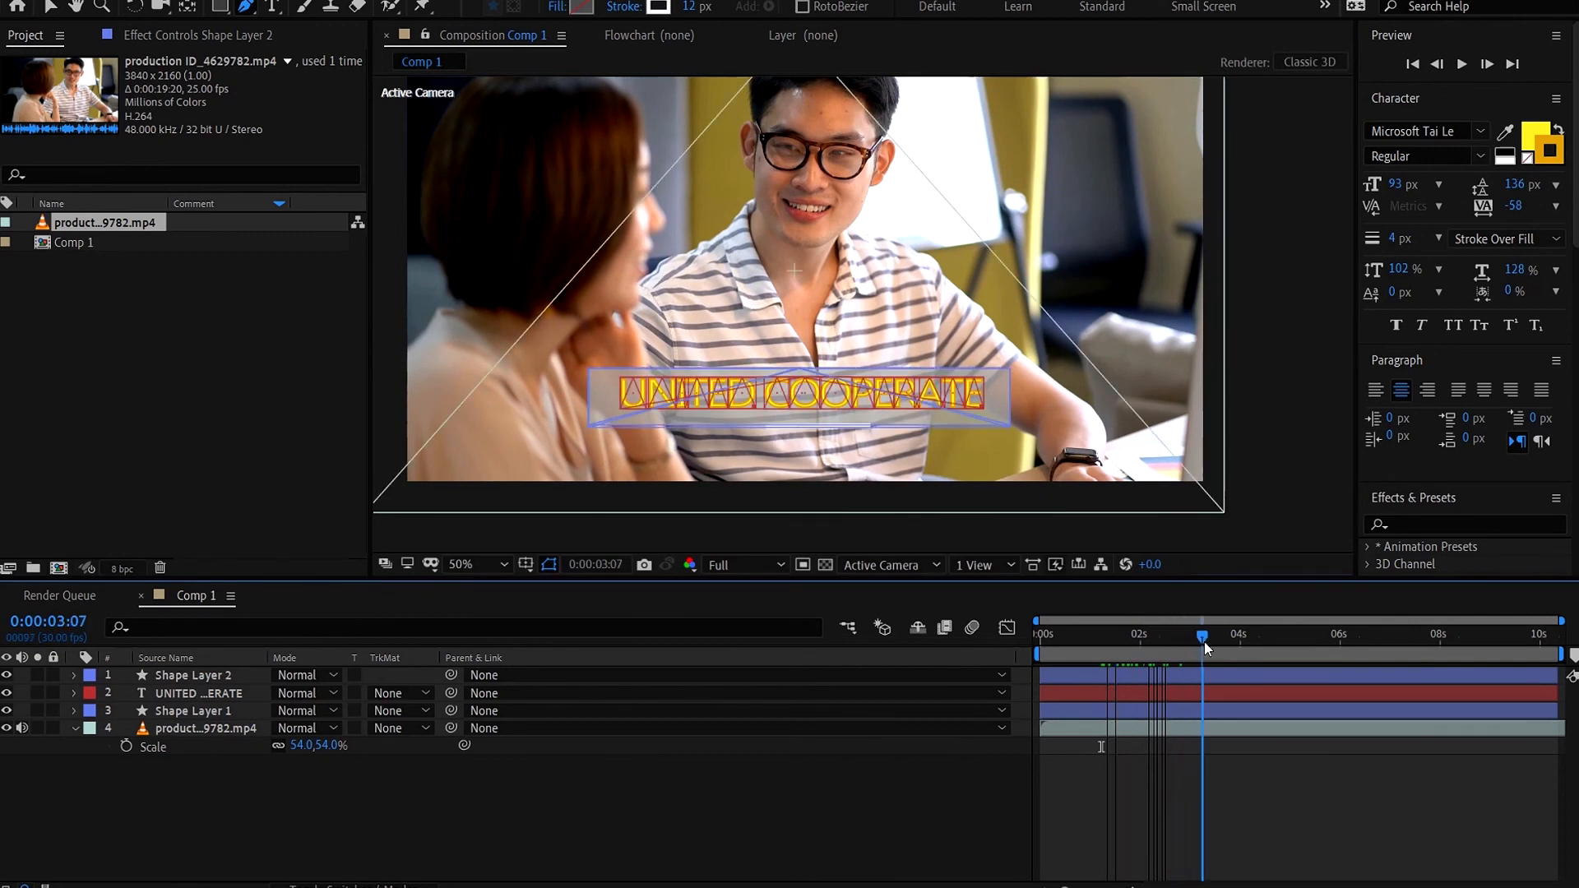
{"action": "left_click_drag", "start_coordinate": [1197, 638], "coordinate": [1175, 647]}
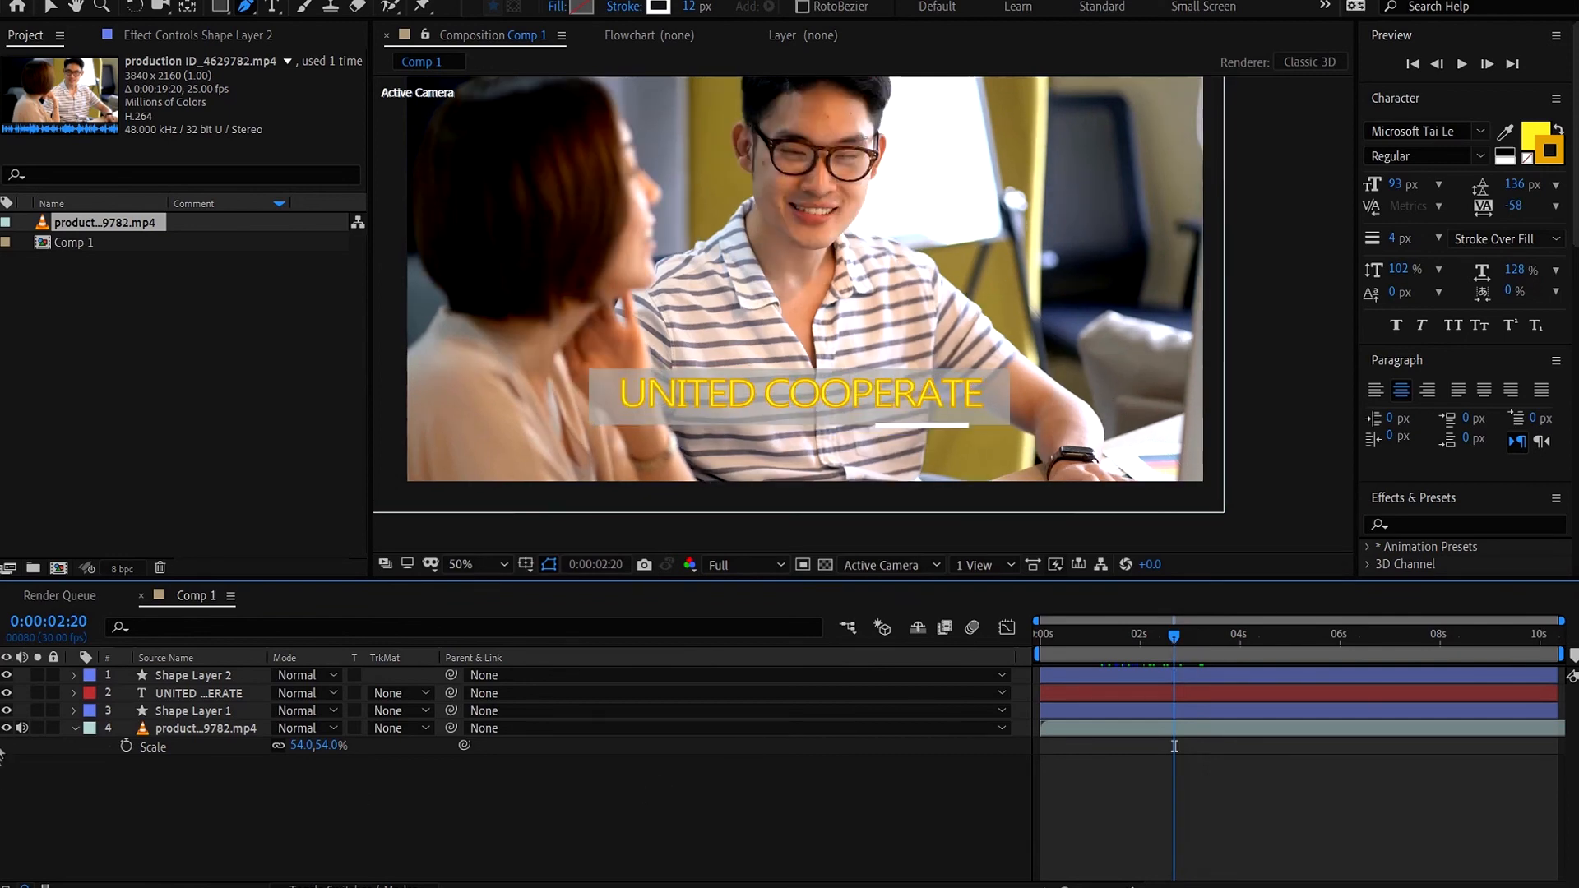
- Expand Shape Layer 2 and shift the whole layer about 0.8 seconds earlier in time, together with its Trim Paths keyframes
{"action": "left_click", "coordinate": [156, 676]}
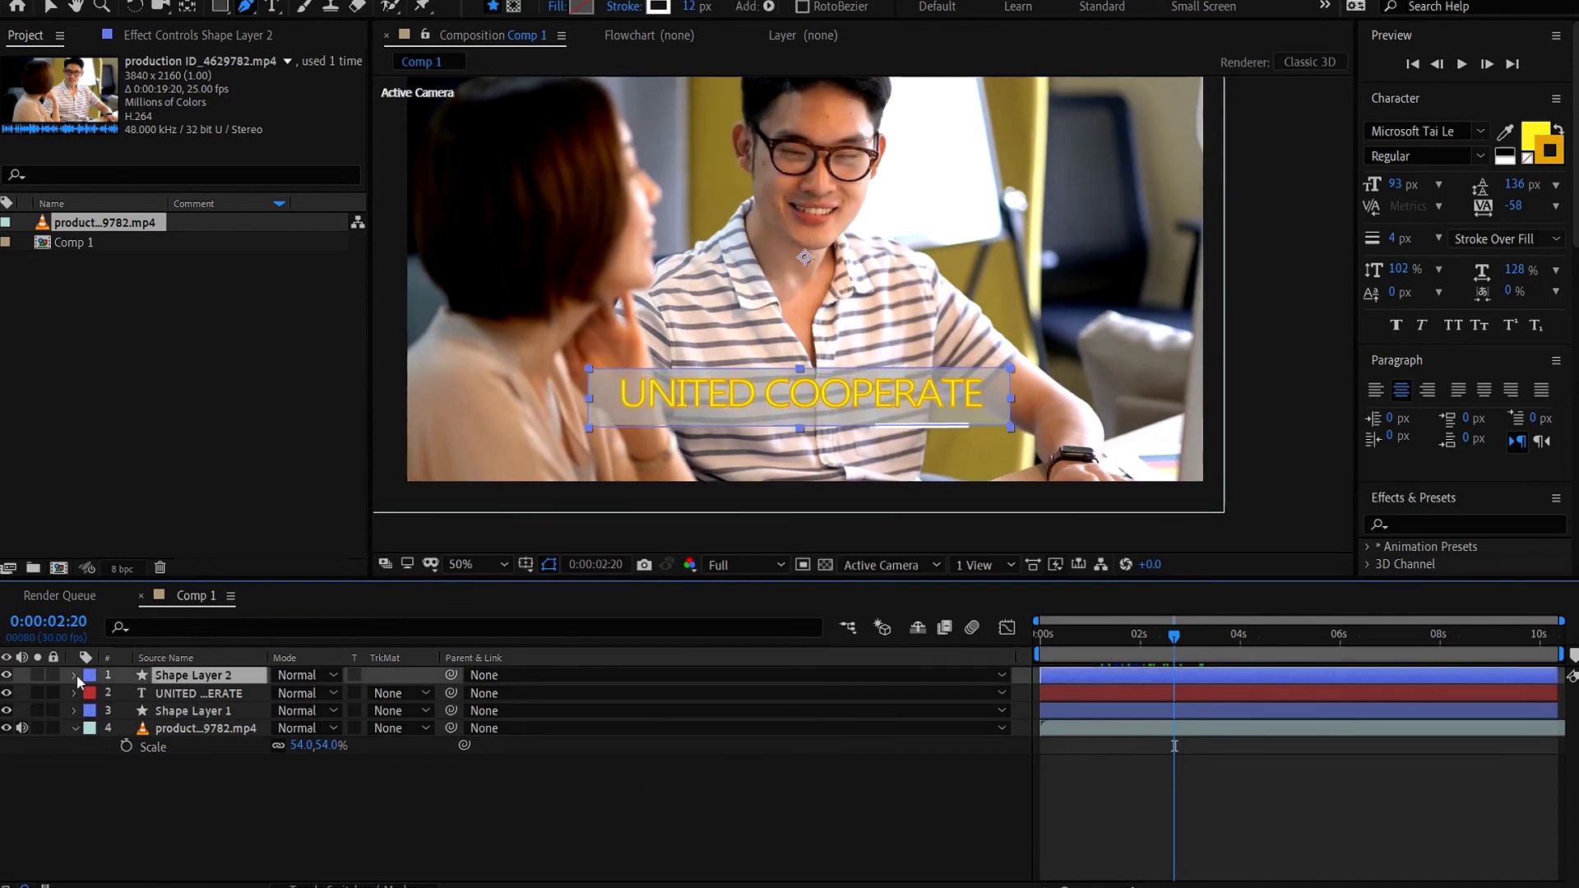
{"action": "left_click", "coordinate": [74, 675]}
{"action": "left_click_drag", "start_coordinate": [1083, 685], "coordinate": [1043, 681]}
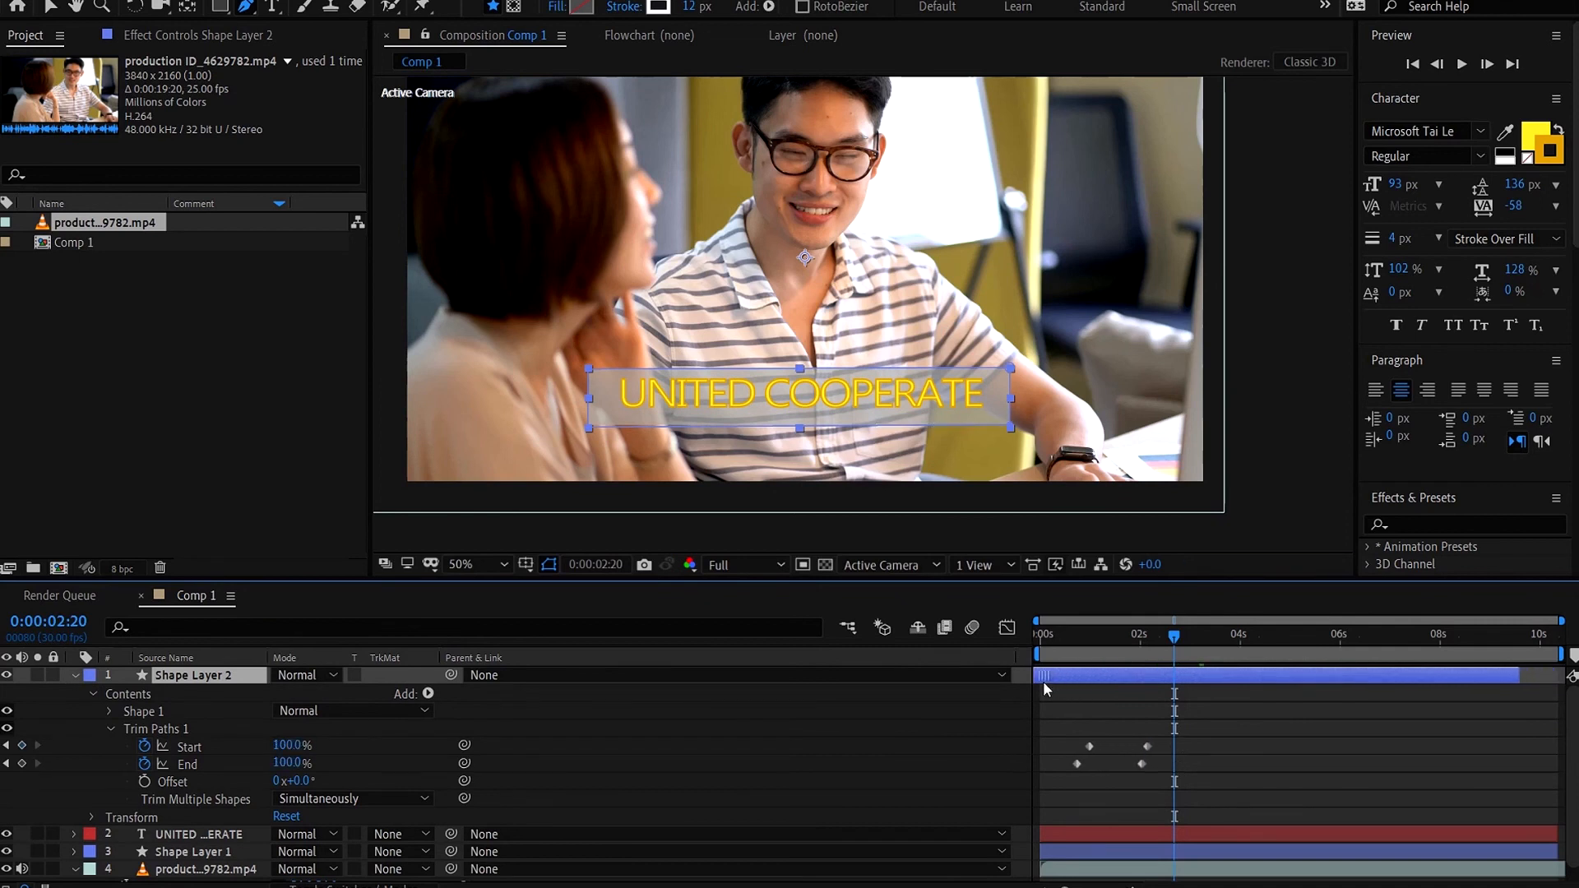
- Move the 100% Trim Paths Start and End keyframes to about 0:00:02:20 and scrub through the outline animation
{"action": "left_click", "coordinate": [1153, 747]}
{"action": "left_click_drag", "start_coordinate": [1148, 746], "coordinate": [1174, 764]}
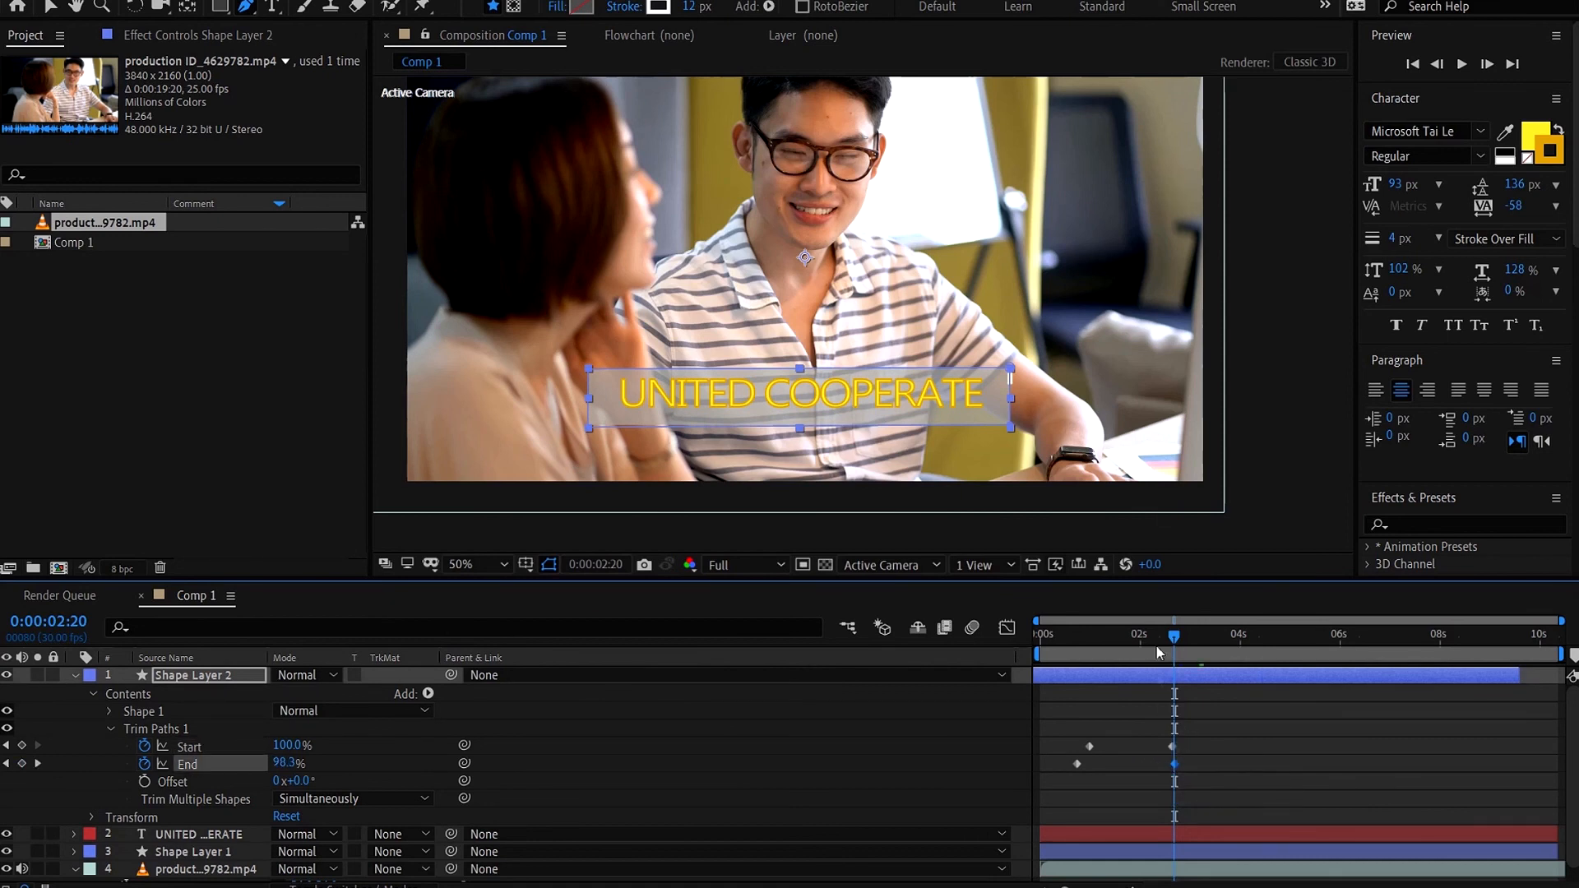
{"action": "left_click", "coordinate": [1178, 634]}
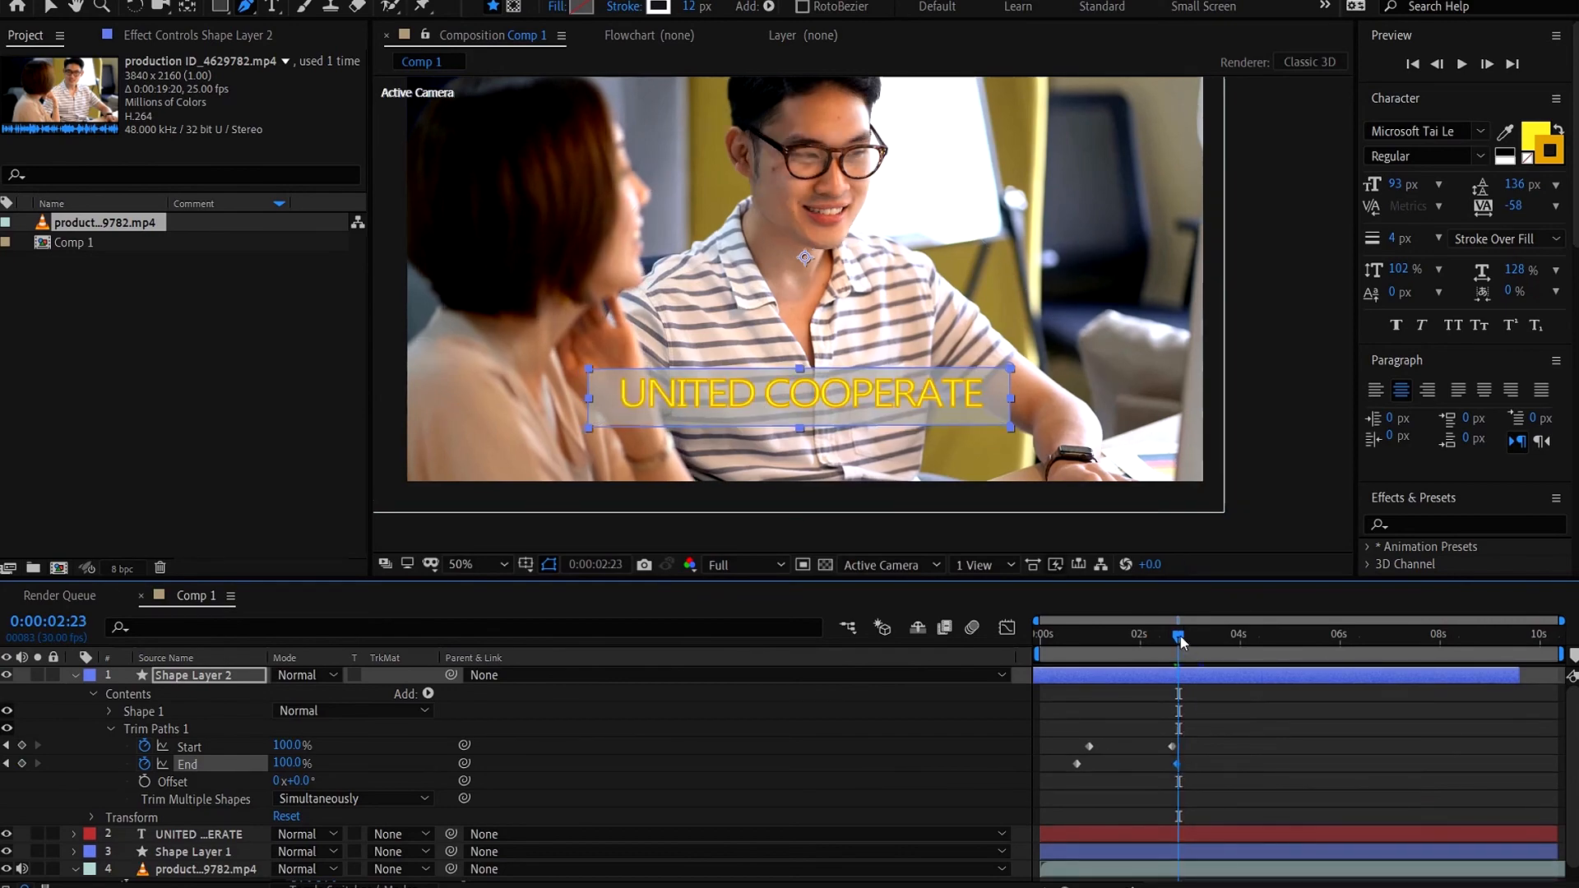
{"action": "left_click", "coordinate": [1156, 647]}
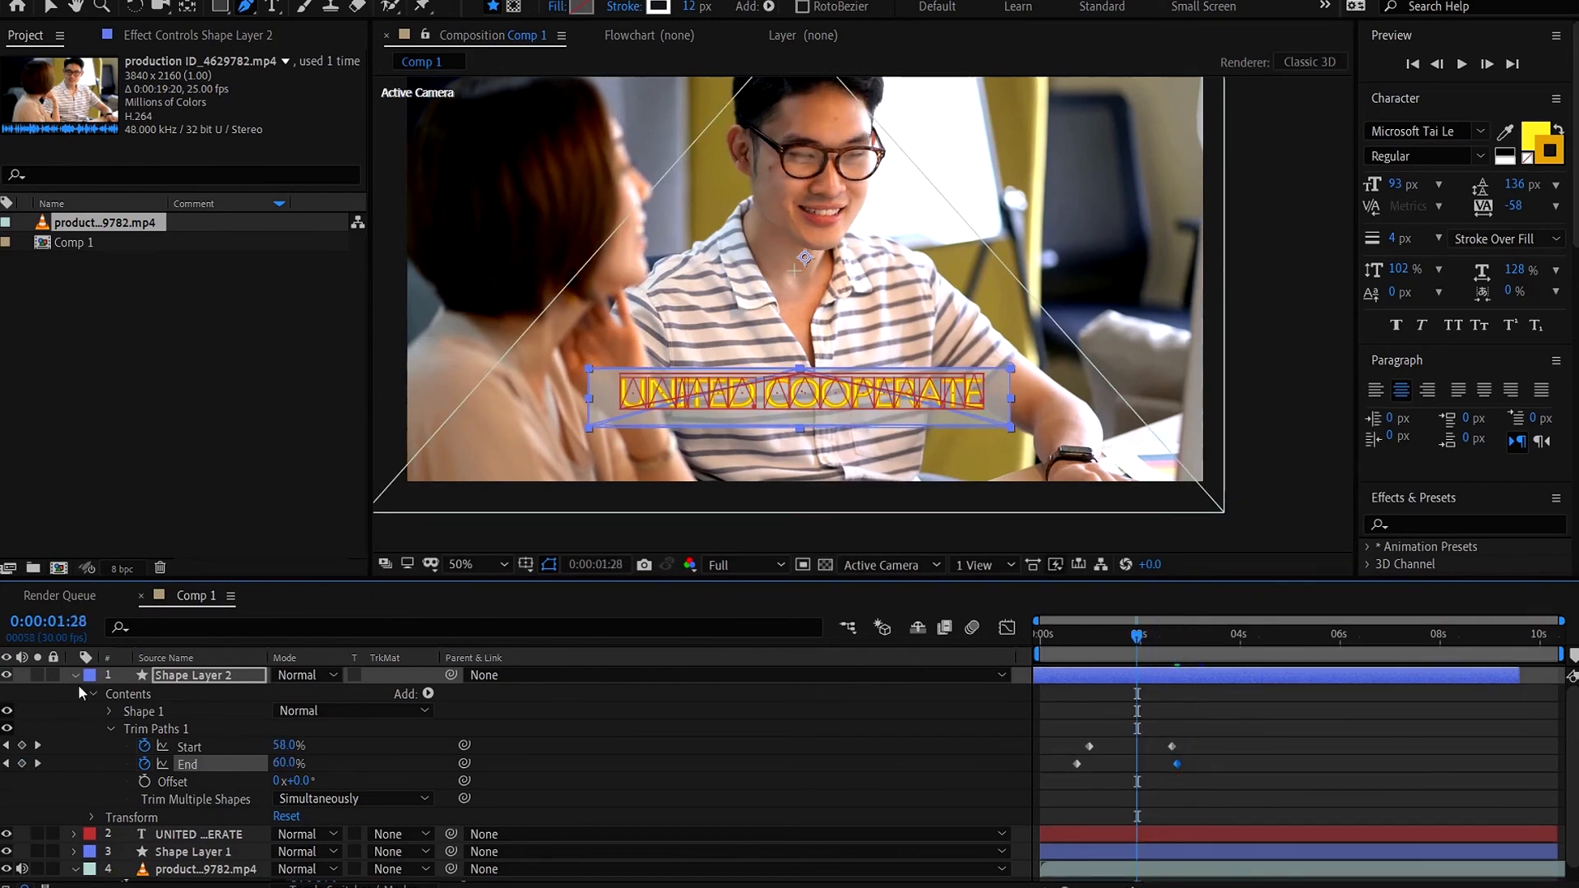